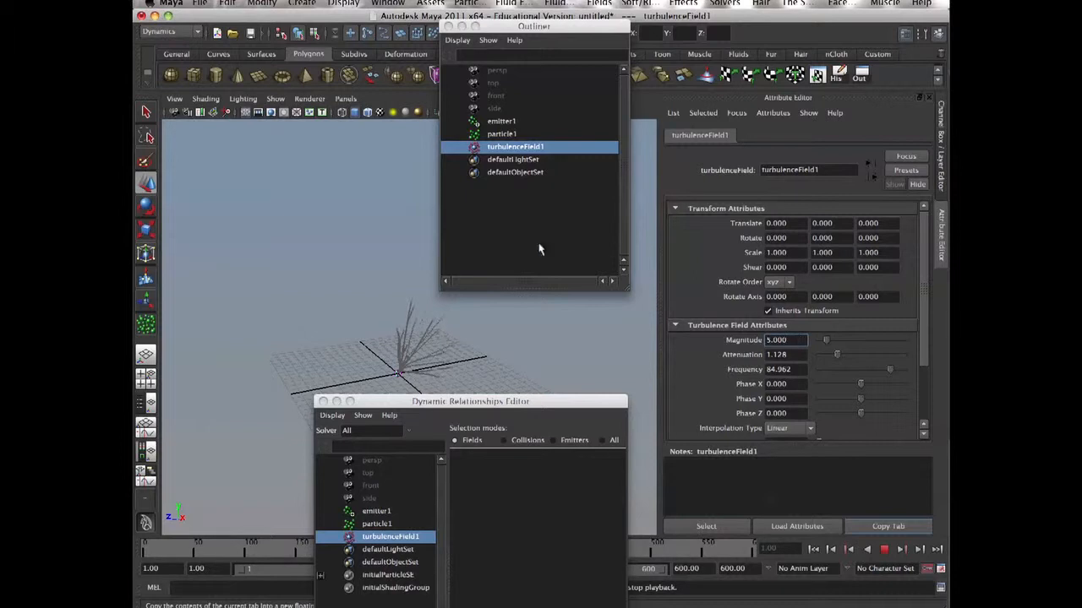
# Set the turbulence field's frequency to 20 and replay the particle simulation from the first frame
pyautogui.keyDown('alt'); pyautogui.moveTo(370, 344); pyautogui.dragTo(447, 288); pyautogui.keyUp('alt')
pyautogui.keyDown('alt'); pyautogui.moveTo(490, 368); pyautogui.dragTo(467, 399, button='right'); pyautogui.keyUp('alt')
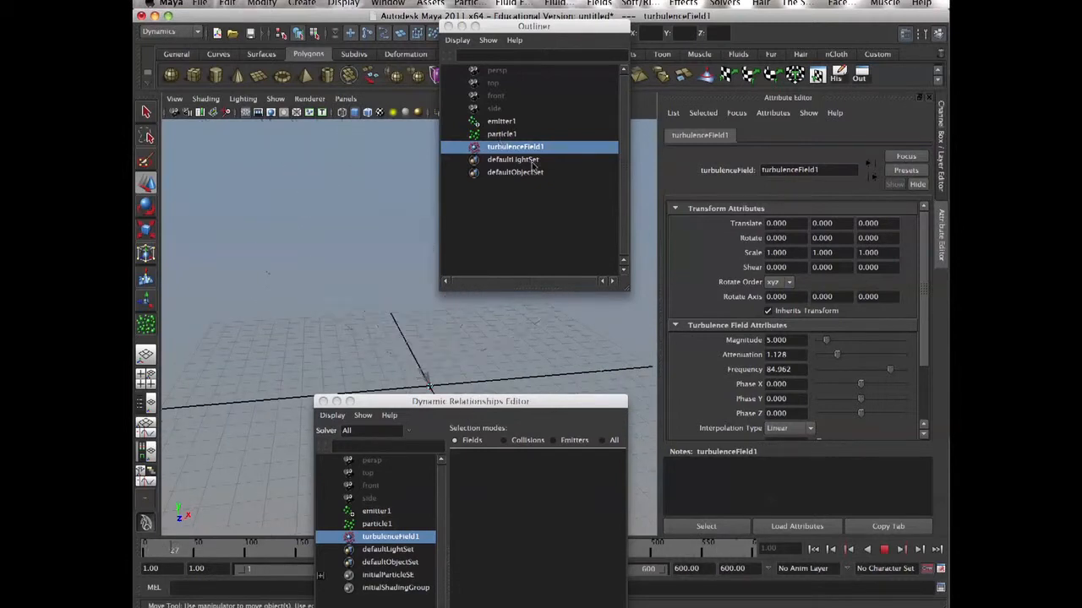
pyautogui.click(781, 369)
pyautogui.write('20')
pyautogui.press('Return')
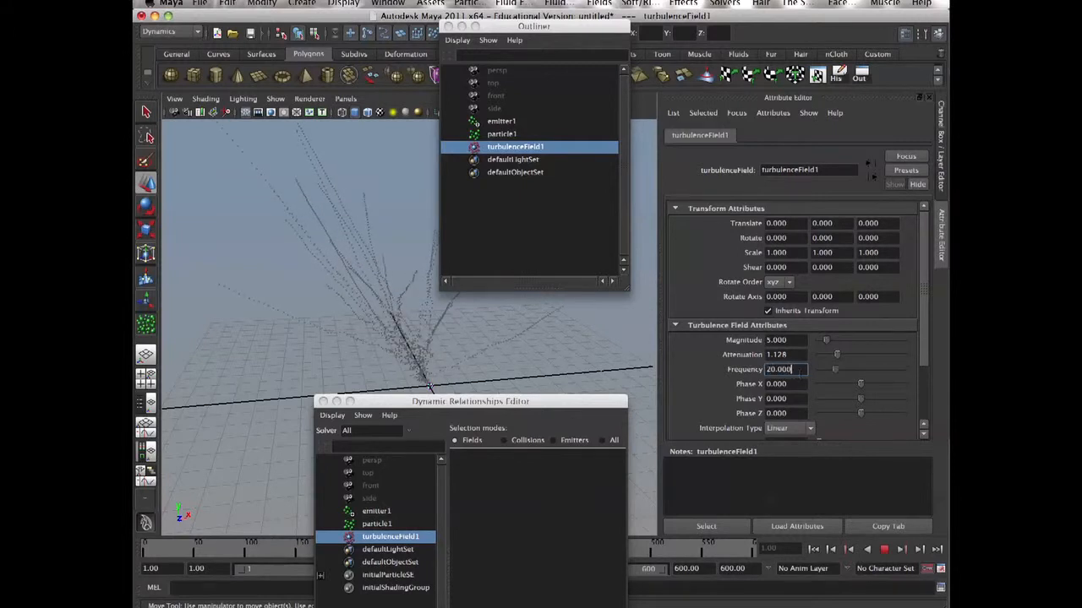
pyautogui.click(815, 551)
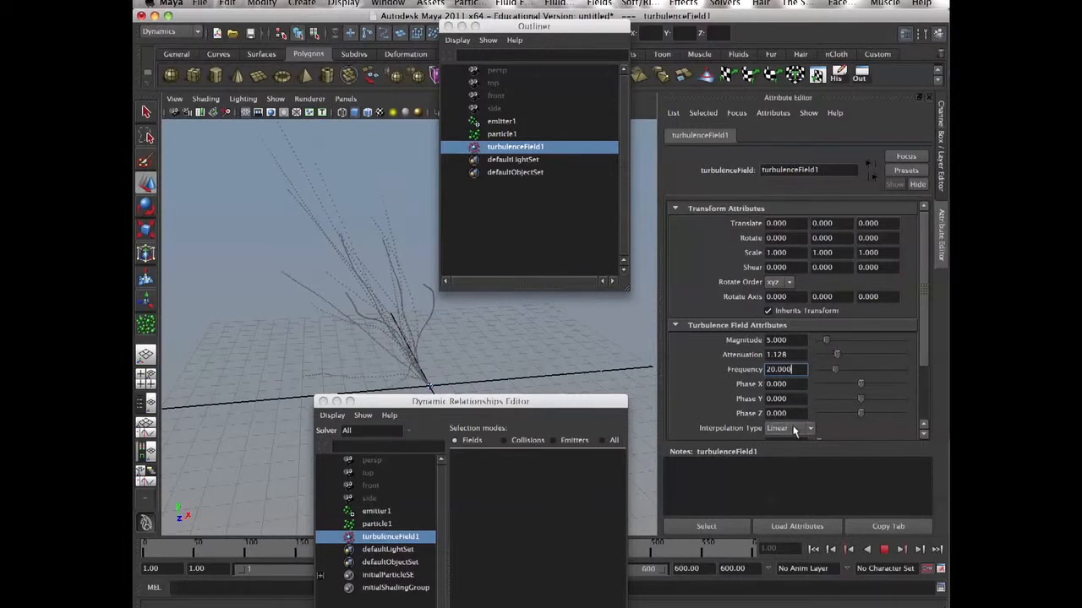
# Try much stronger and negative magnitudes on the turbulence field, reset the magnitude to 5 and replay from the start
pyautogui.moveTo(844, 339); pyautogui.dragTo(835, 341)
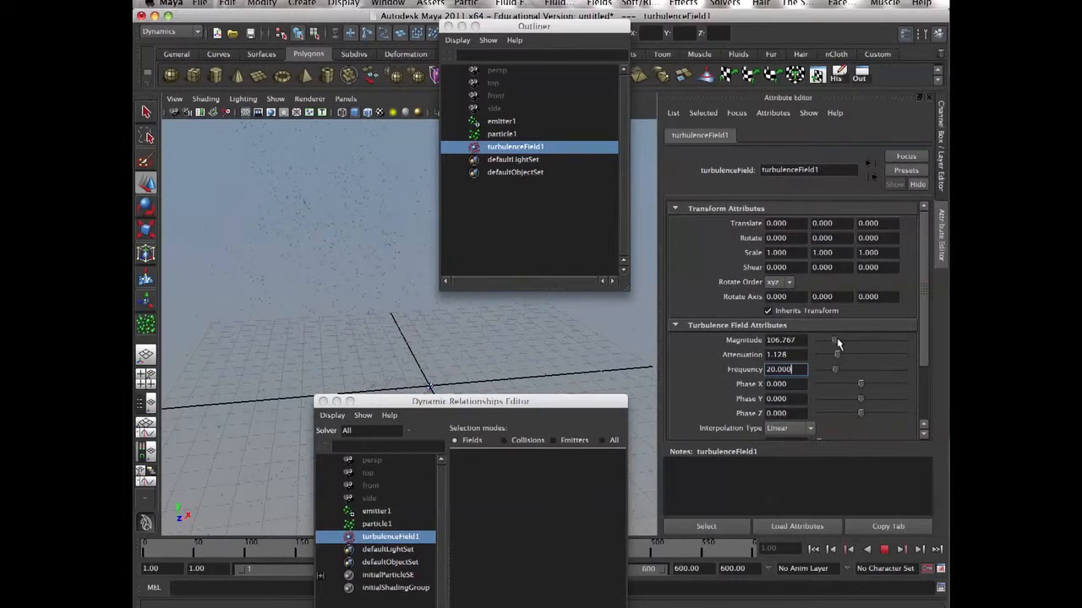
pyautogui.click(828, 550)
pyautogui.click(820, 340)
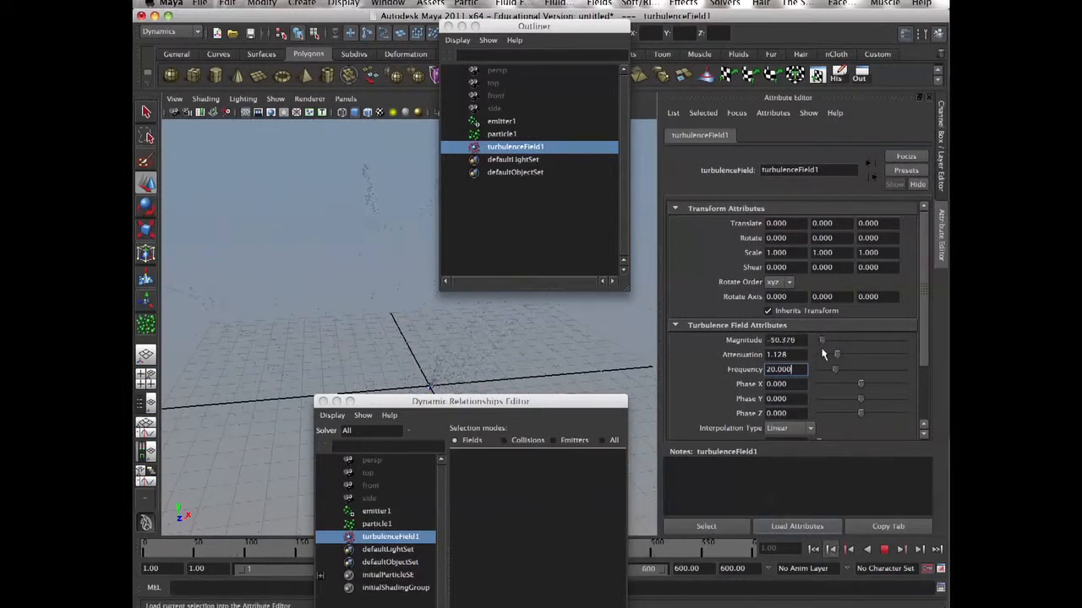
pyautogui.write('5')
pyautogui.press('Return')
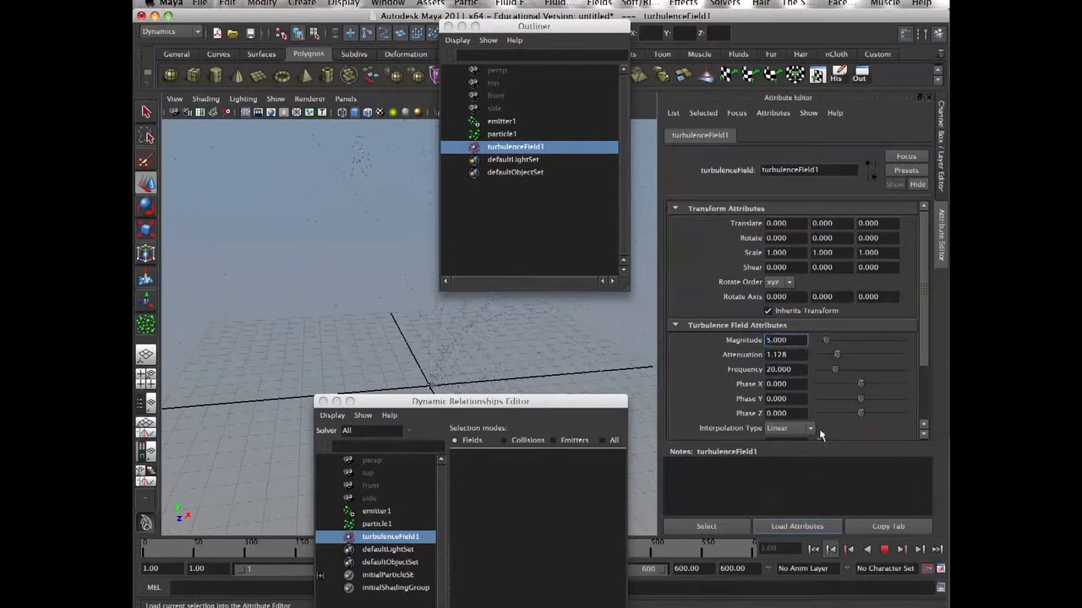
pyautogui.click(814, 550)
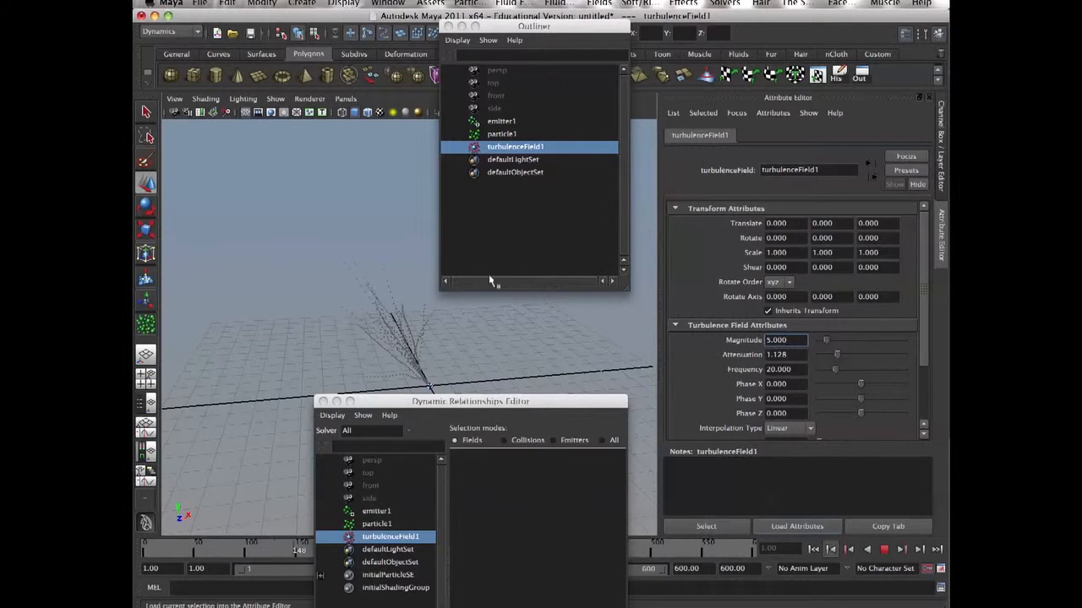
# Set the cycle interval of emitter1 to 10 and play the simulation from the first frame, rewinding when done
pyautogui.moveTo(402, 346)
pyautogui.keyDown('alt'); pyautogui.mouseDown()
pyautogui.moveTo(380, 318)
pyautogui.moveTo(387, 367)
pyautogui.mouseUp(); pyautogui.keyUp('alt')
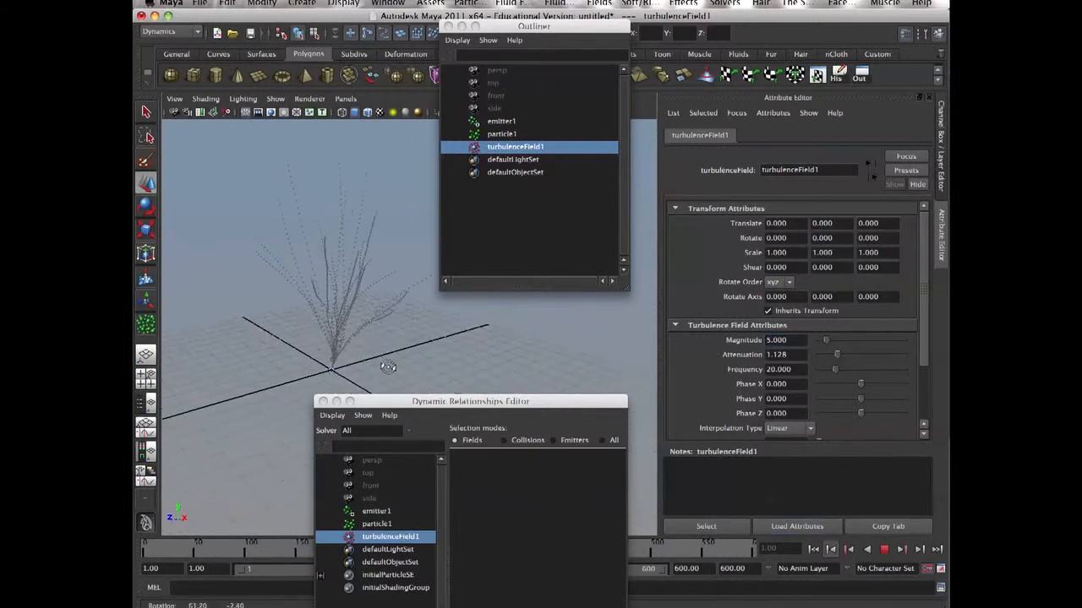
pyautogui.click(498, 121)
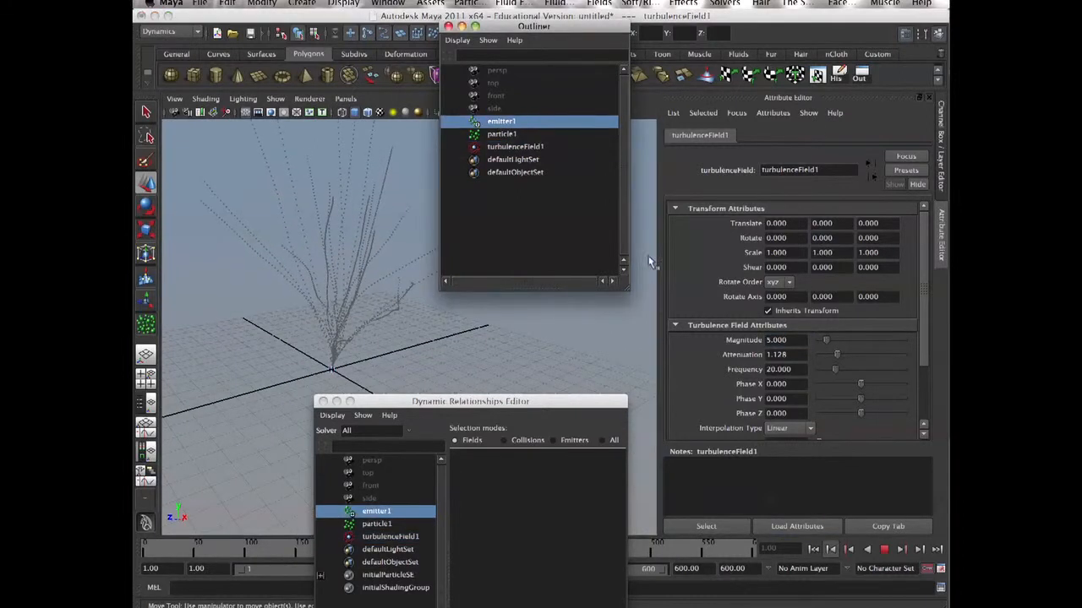
pyautogui.click(885, 549)
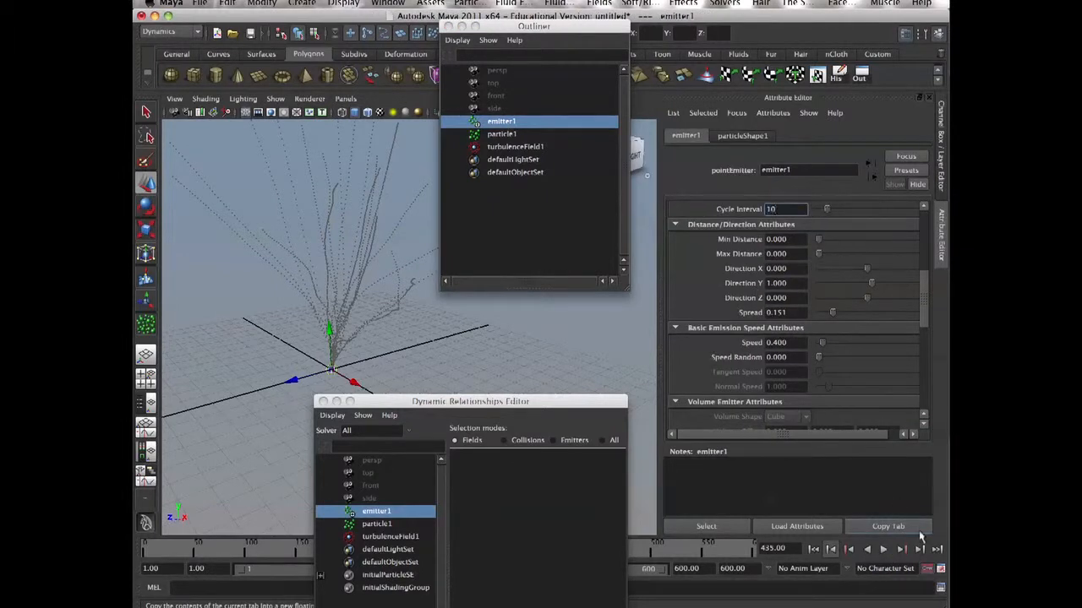
pyautogui.click(814, 549)
pyautogui.click(884, 549)
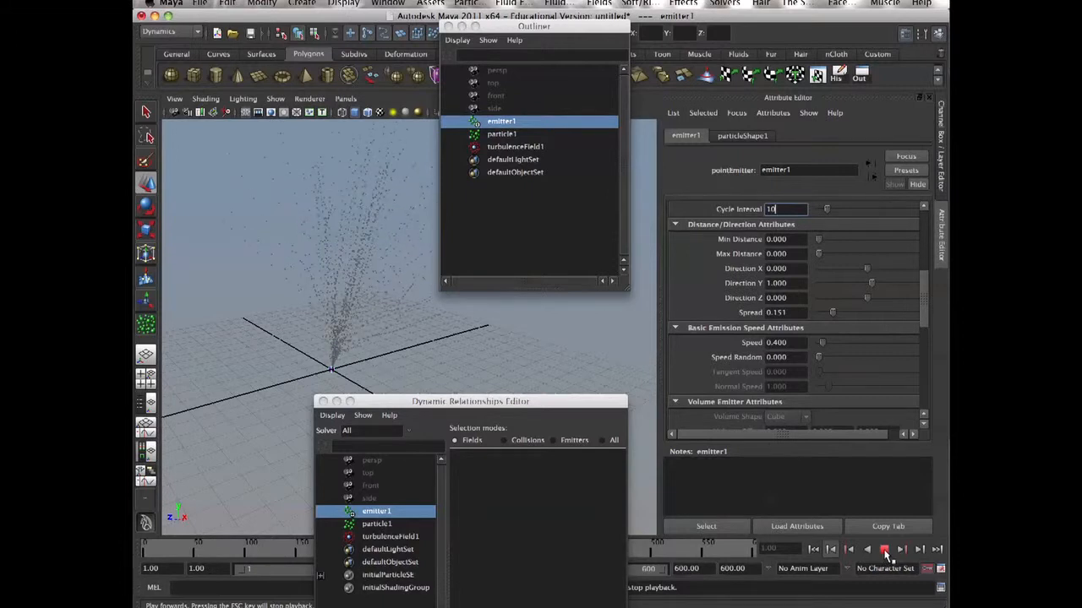
pyautogui.click(885, 550)
pyautogui.click(814, 550)
# Play the particle simulation with the turbulence field selected to examine how the field affects the emission
pyautogui.click(456, 363)
pyautogui.click(518, 147)
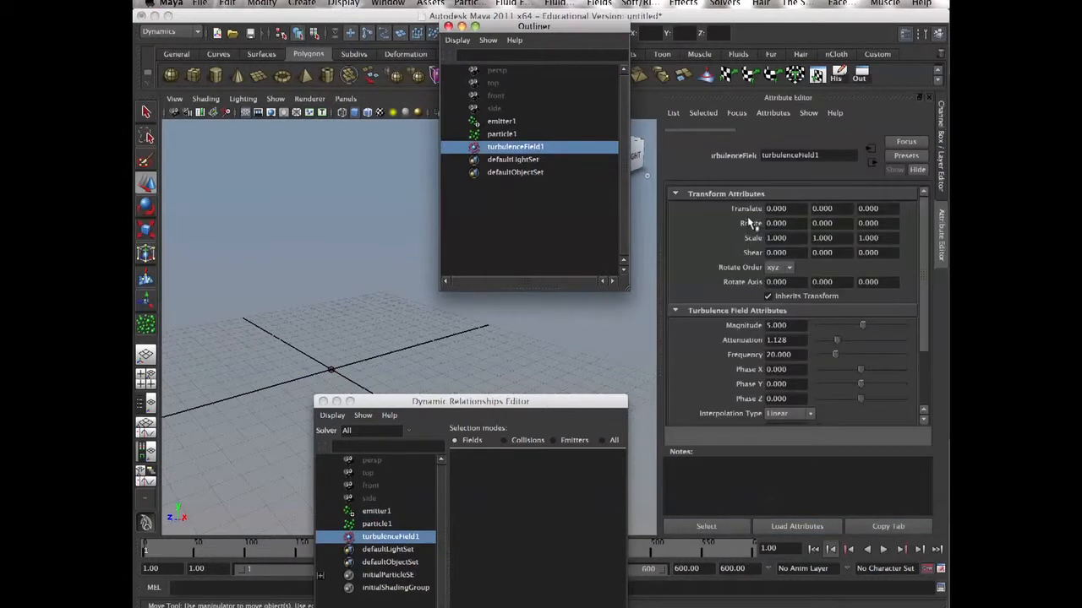
pyautogui.click(612, 5)
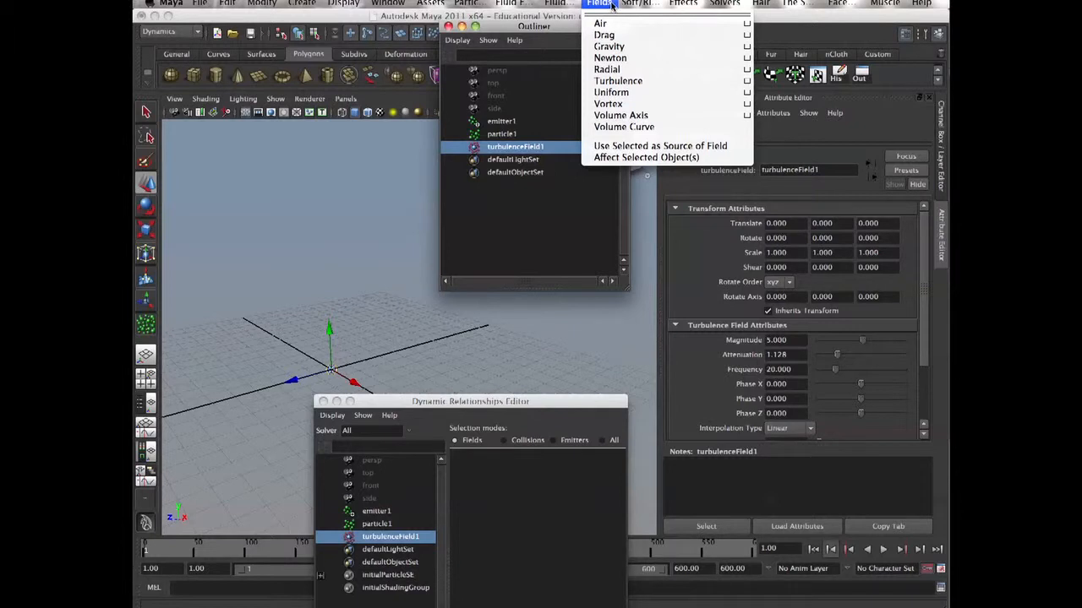
pyautogui.click(565, 158)
pyautogui.click(884, 550)
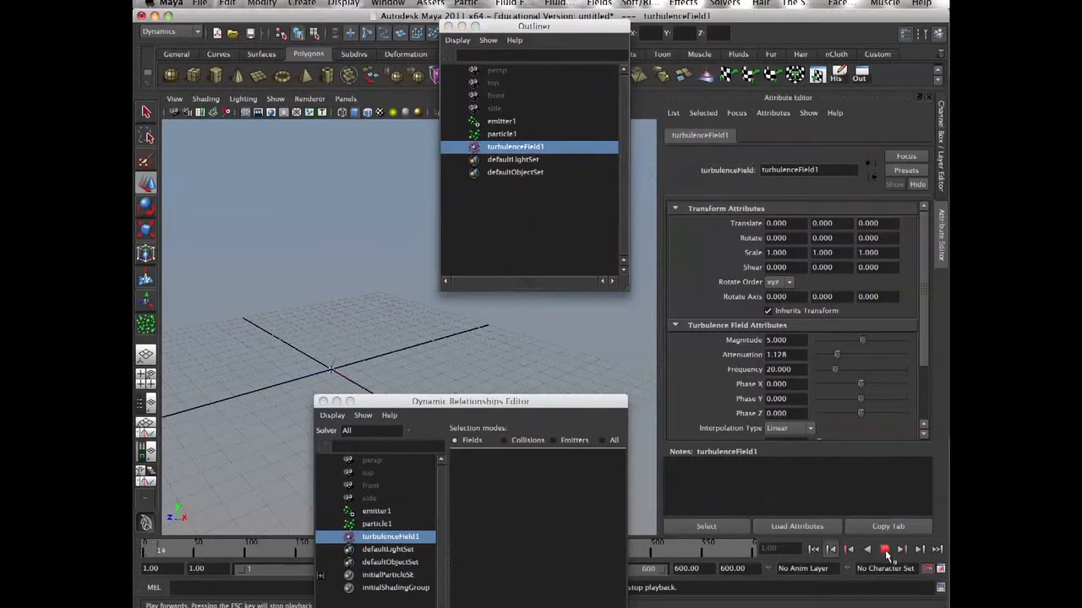
pyautogui.click(888, 554)
# Delete the turbulence field and play the particle simulation from the start without it
pyautogui.click(536, 201)
pyautogui.click(517, 148)
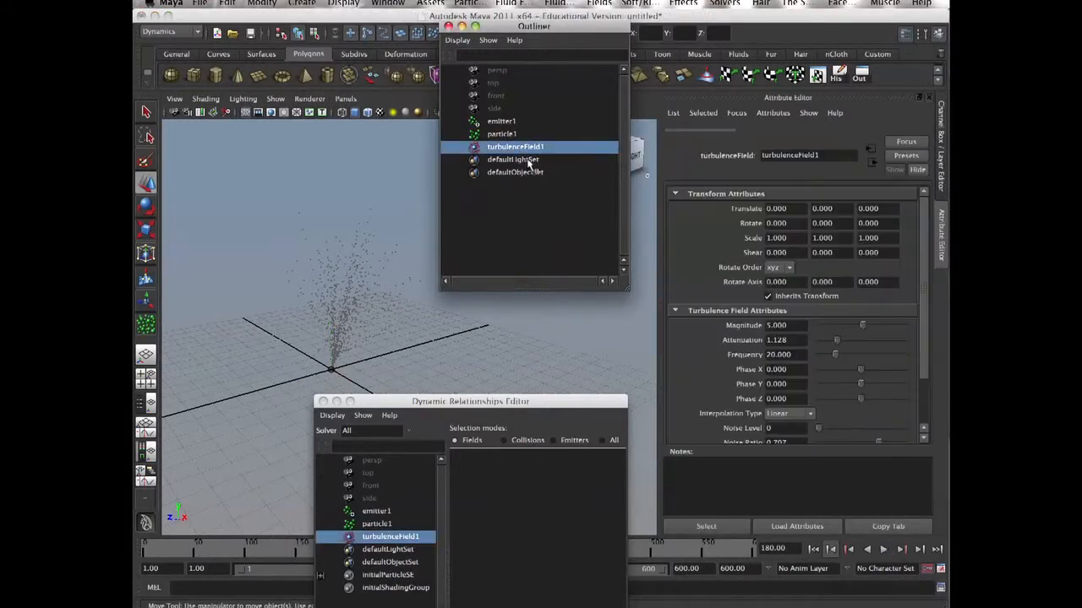
pyautogui.press('Delete')
pyautogui.click(831, 549)
pyautogui.click(884, 550)
pyautogui.click(885, 550)
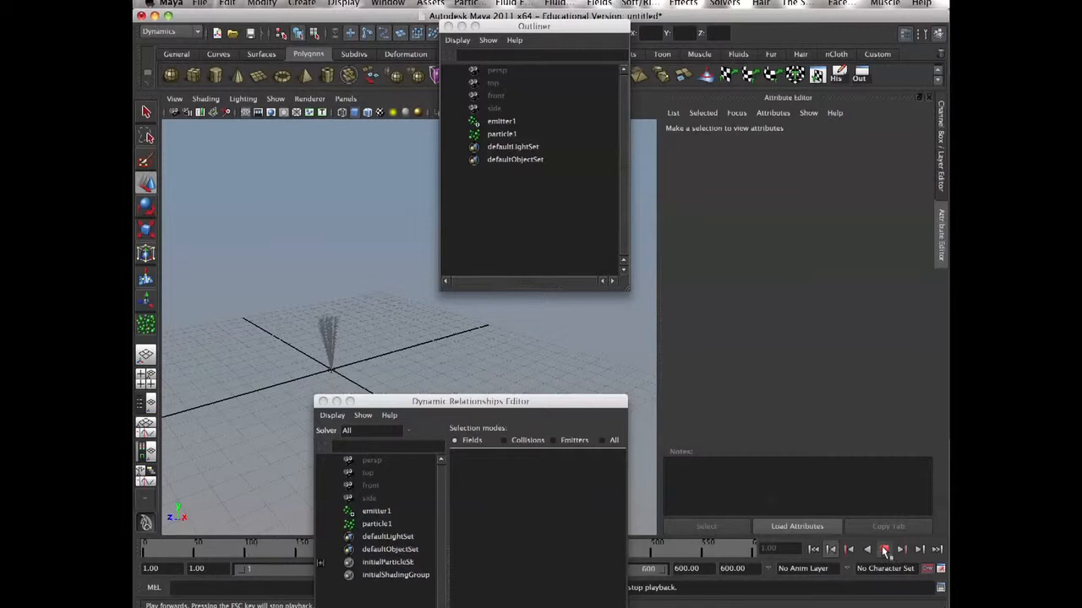
# Create a uniform field with magnitude 5, attenuation 1 and X direction 1, and replay the simulation from the start
pyautogui.click(599, 3)
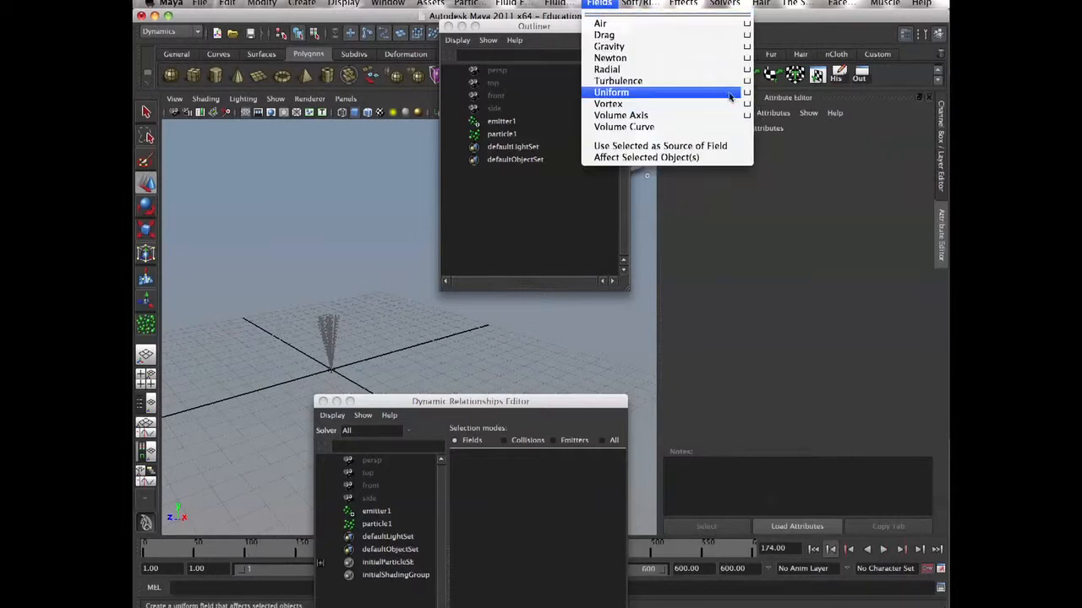
pyautogui.click(748, 93)
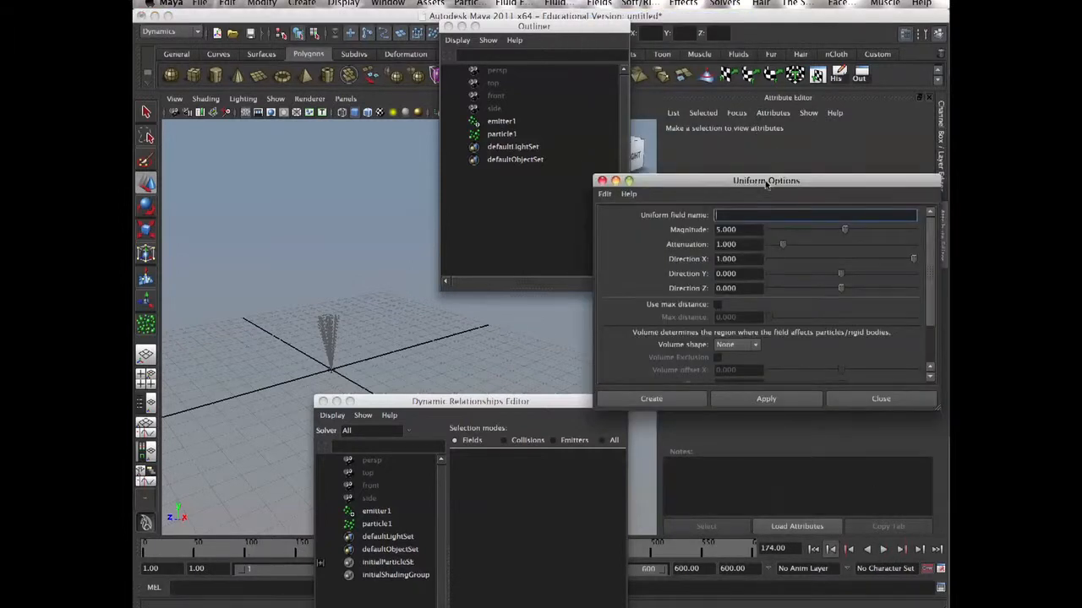
pyautogui.moveTo(766, 184); pyautogui.dragTo(661, 46)
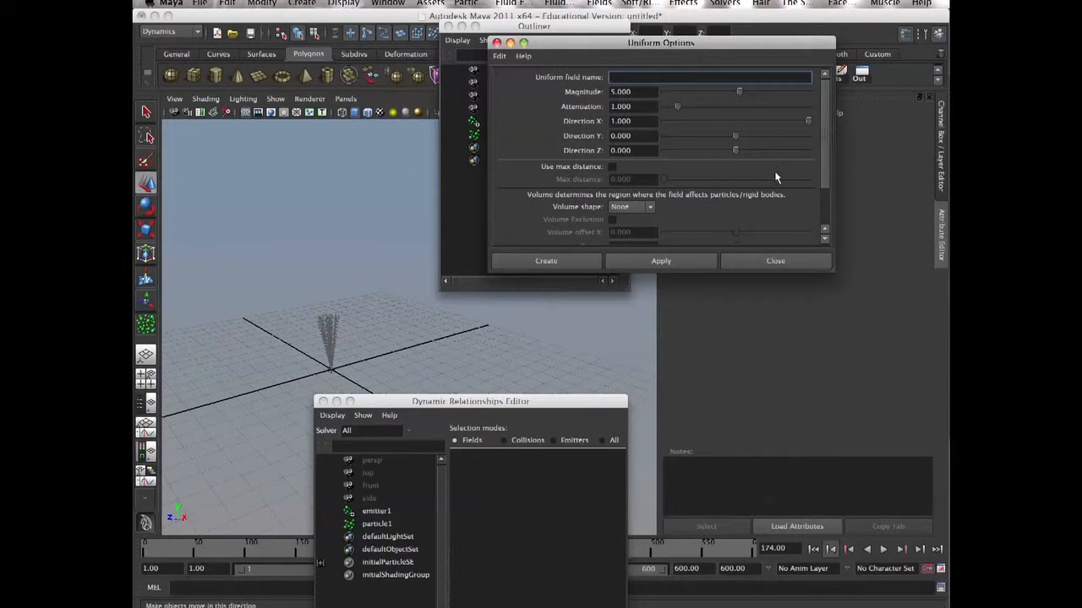
pyautogui.click(625, 264)
pyautogui.click(813, 551)
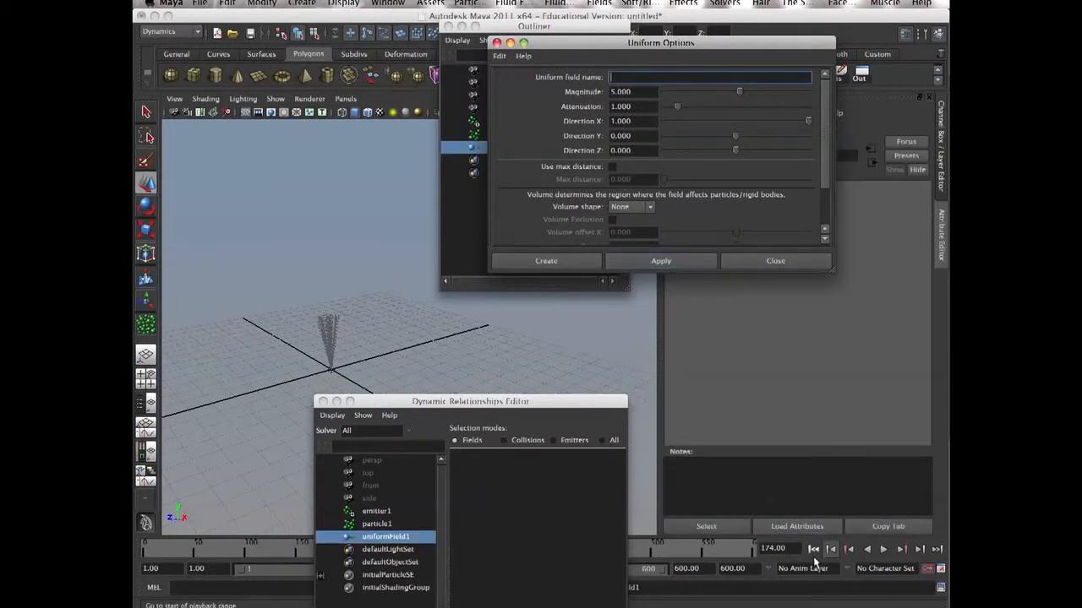
pyautogui.click(882, 551)
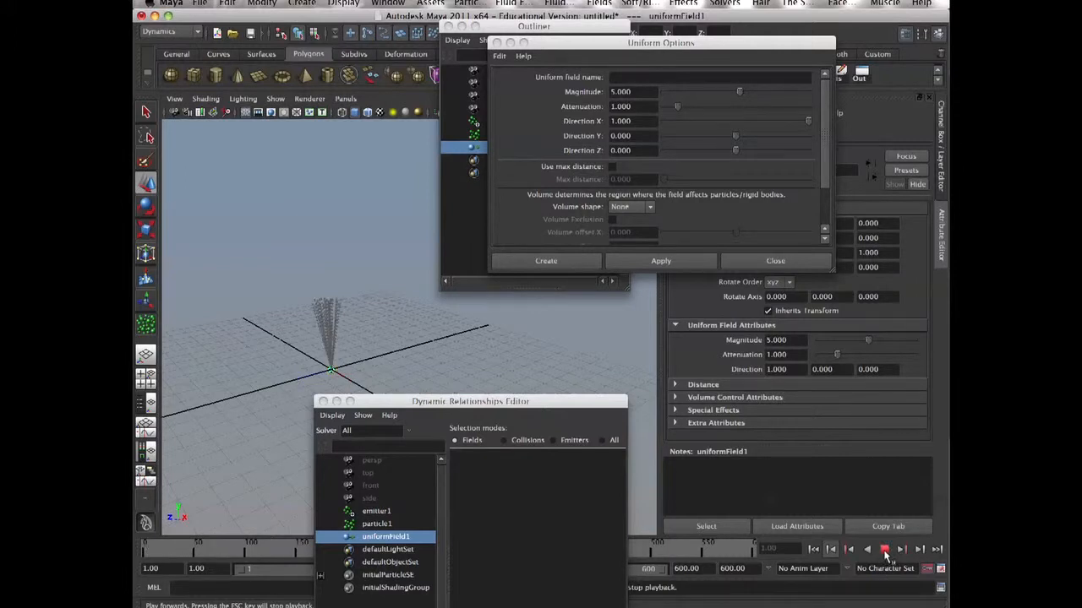
pyautogui.press('Escape')
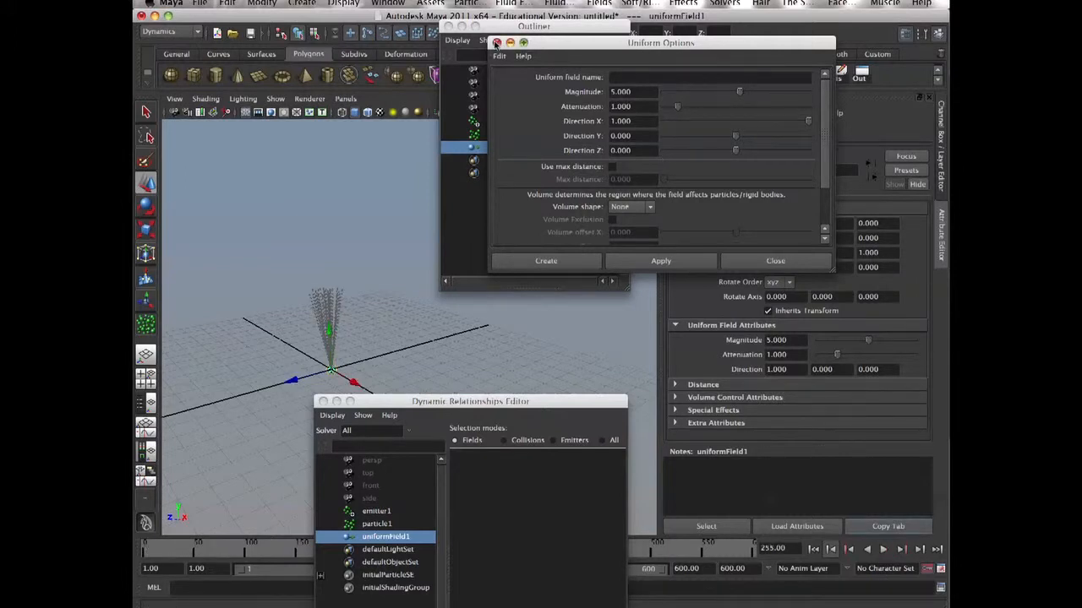
pyautogui.click(493, 42)
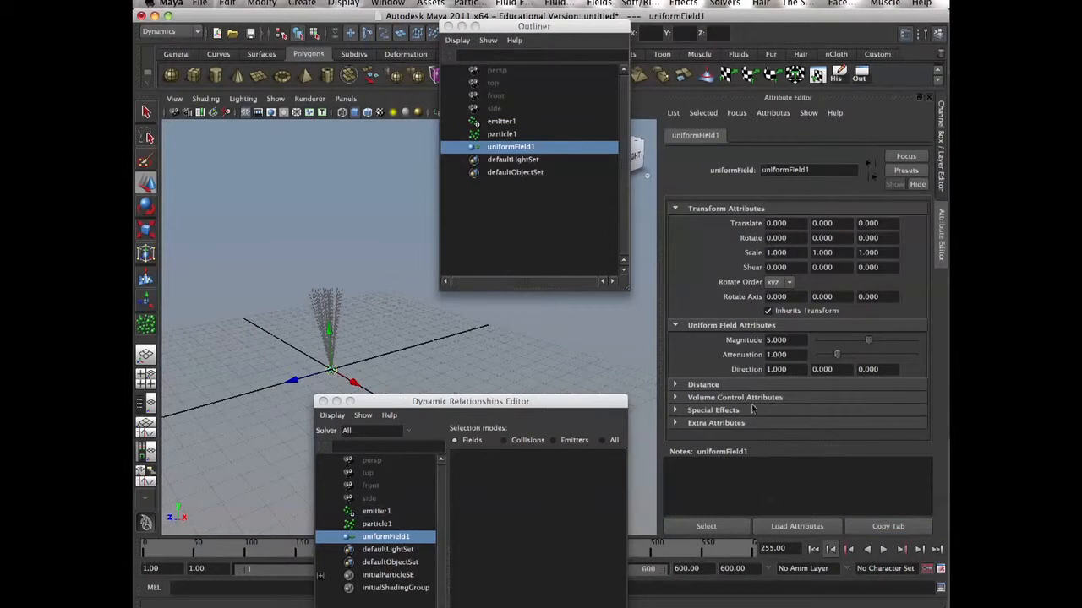
# Set the uniform field's volume shape to Cube and raise the field to 4 units on Y
pyautogui.click(798, 411)
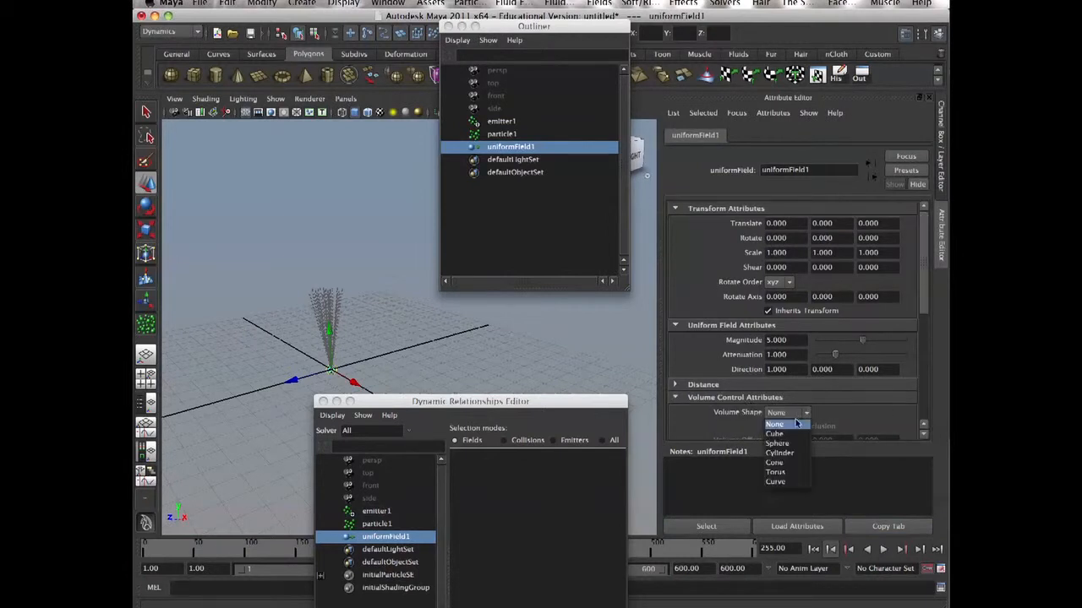
pyautogui.click(782, 433)
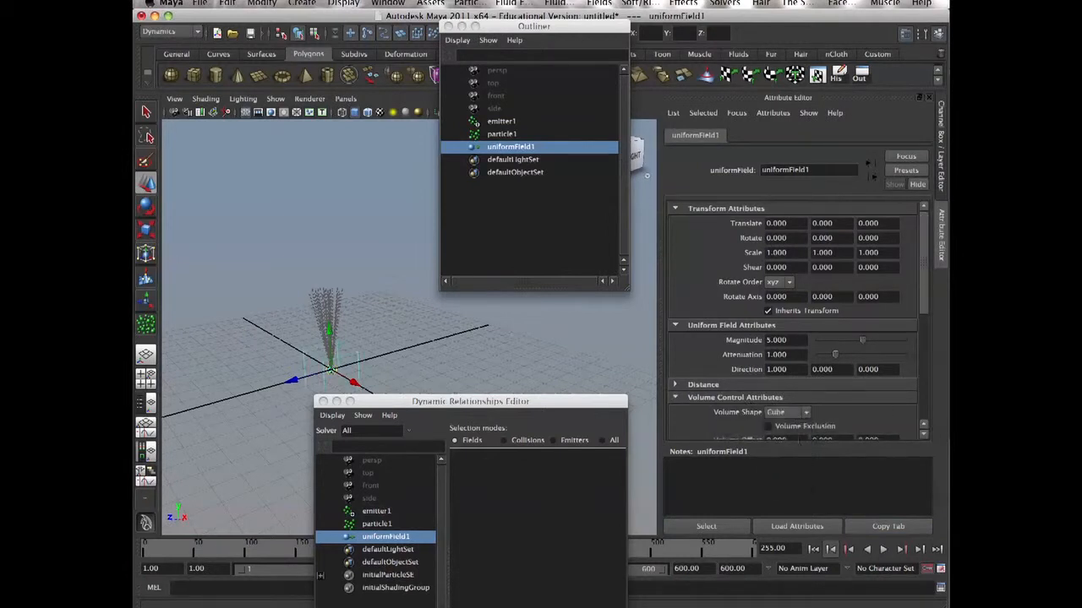
pyautogui.moveTo(329, 331); pyautogui.dragTo(325, 251)
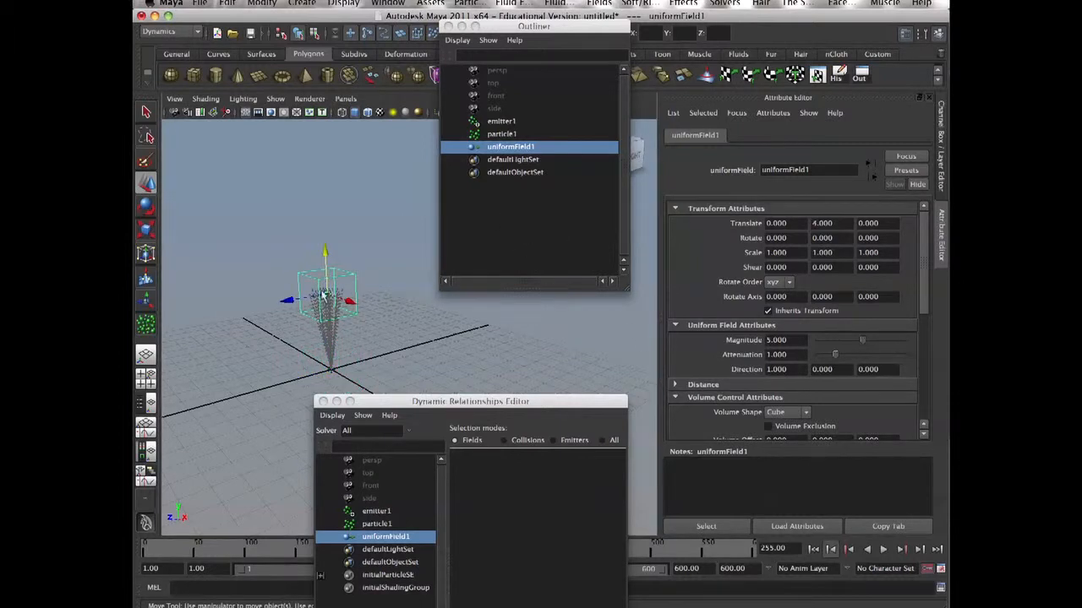
# Scale the uniform field's cube volume to about 2.4 in X and 1.6 in Z, and replay the simulation
pyautogui.press('r')
pyautogui.moveTo(356, 305); pyautogui.dragTo(396, 319)
pyautogui.moveTo(268, 304); pyautogui.dragTo(253, 315)
pyautogui.click(813, 549)
pyautogui.click(883, 549)
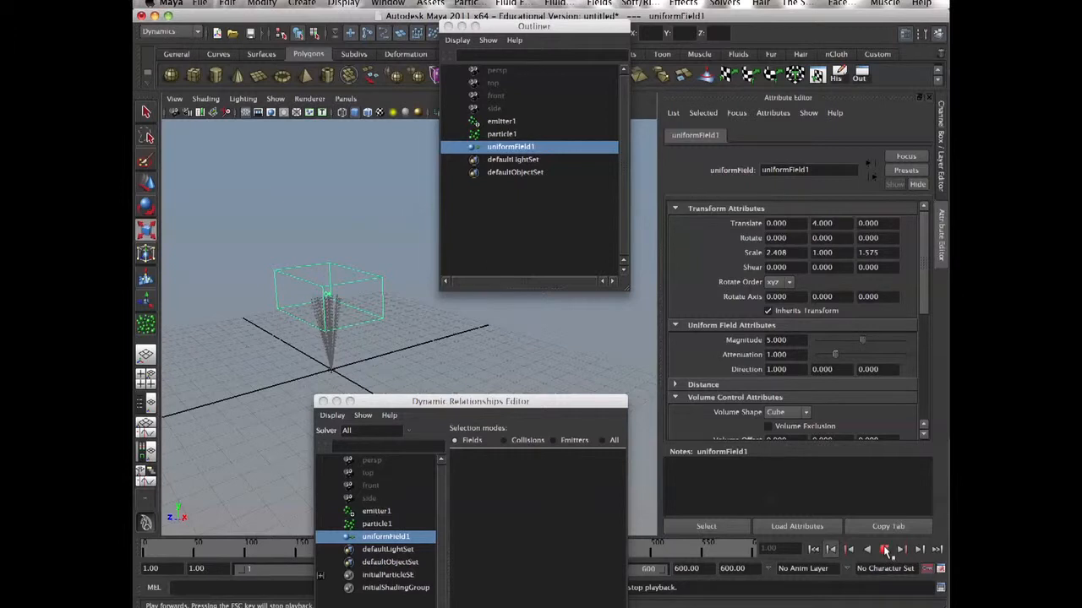
pyautogui.click(884, 549)
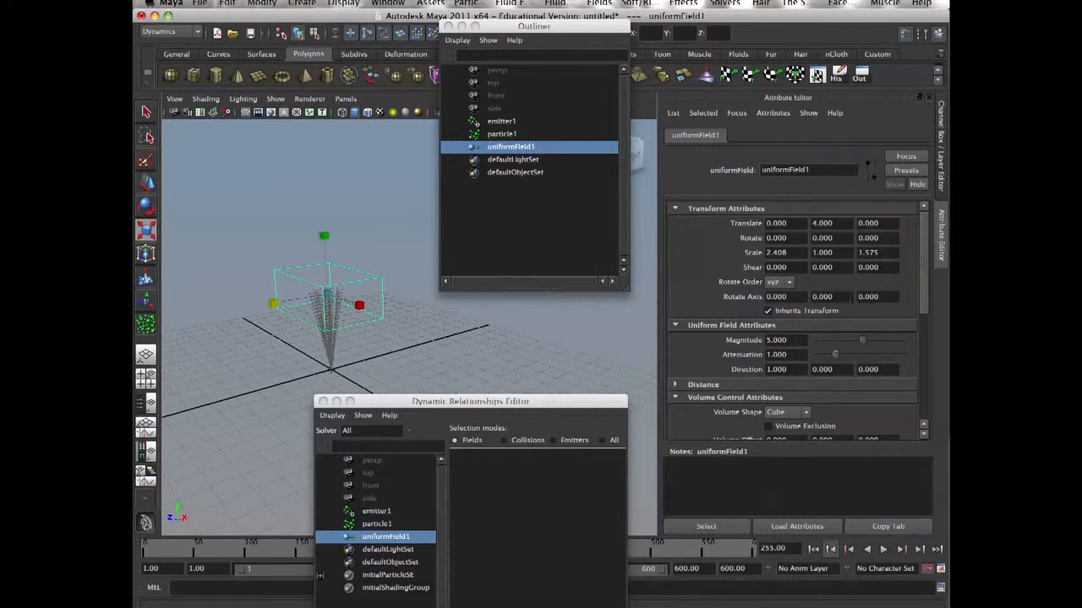
# Switch the cycle emission of emitter1 away from Frame (timeRandom on) and replay the simulation from the first frame
pyautogui.click(498, 121)
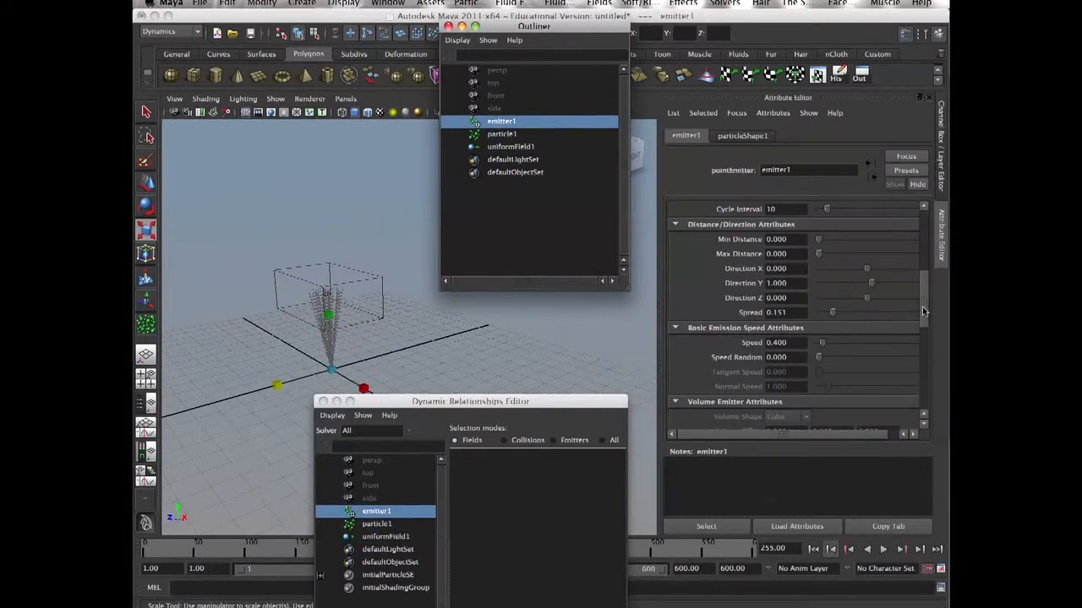
pyautogui.moveTo(924, 312); pyautogui.dragTo(927, 249)
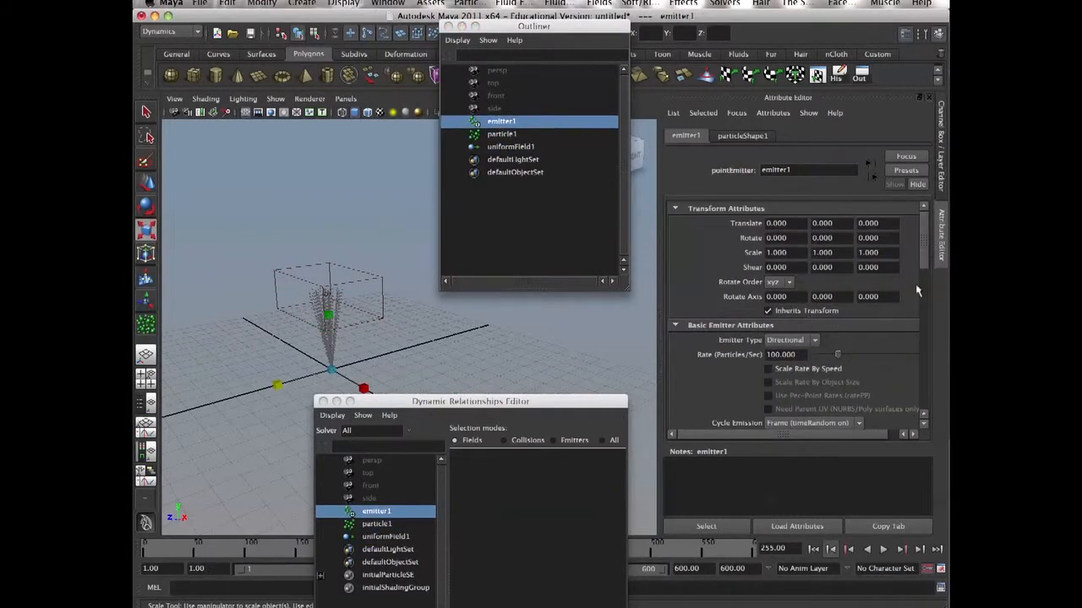
pyautogui.click(741, 136)
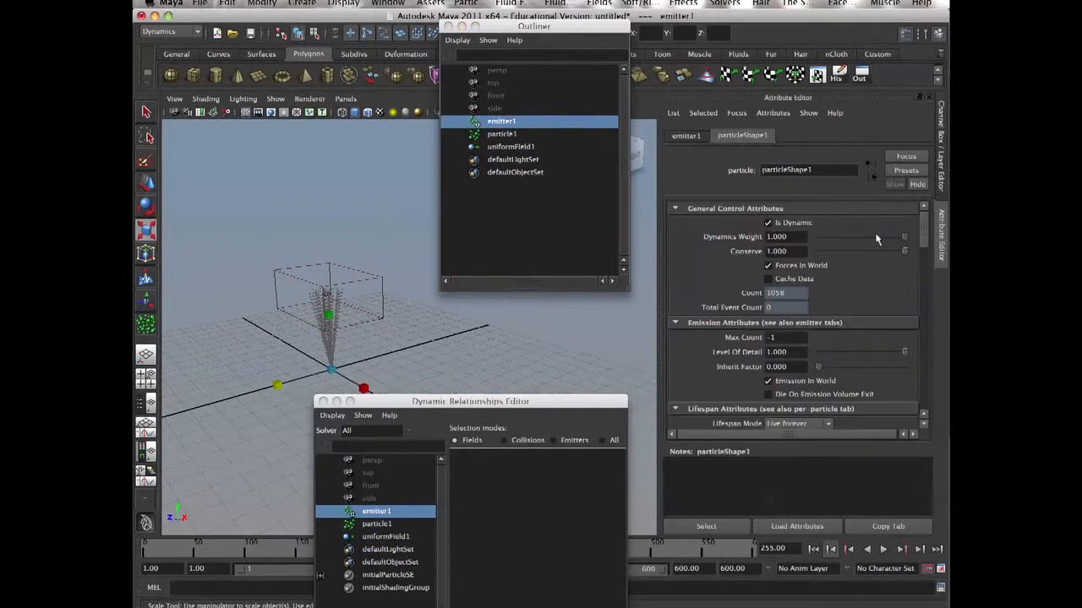
pyautogui.click(686, 136)
pyautogui.moveTo(923, 244); pyautogui.dragTo(925, 268)
pyautogui.click(811, 352)
pyautogui.click(813, 367)
pyautogui.click(502, 343)
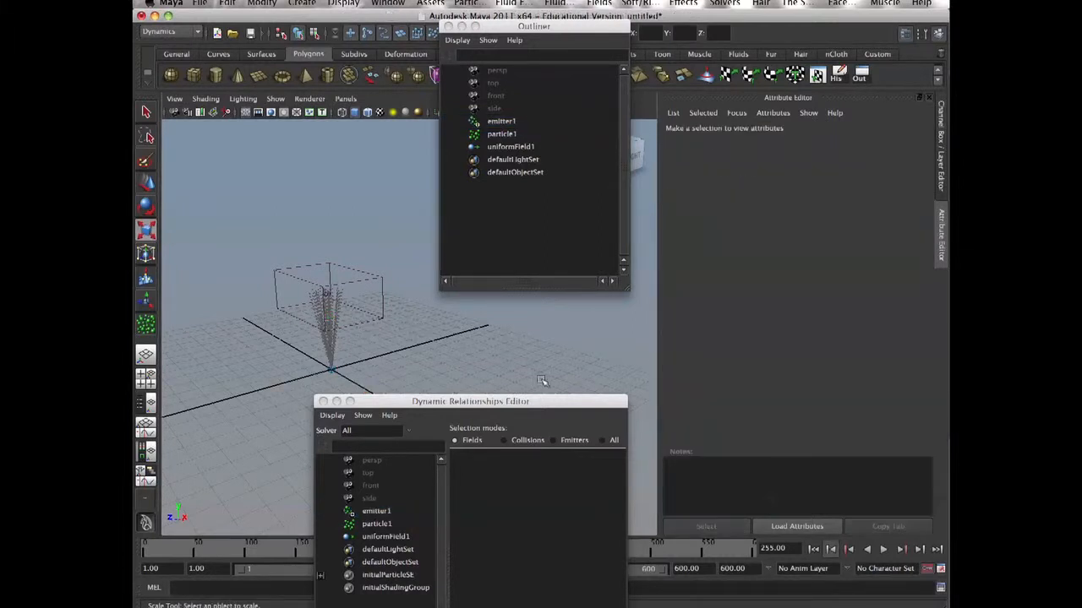
pyautogui.click(813, 549)
pyautogui.click(883, 549)
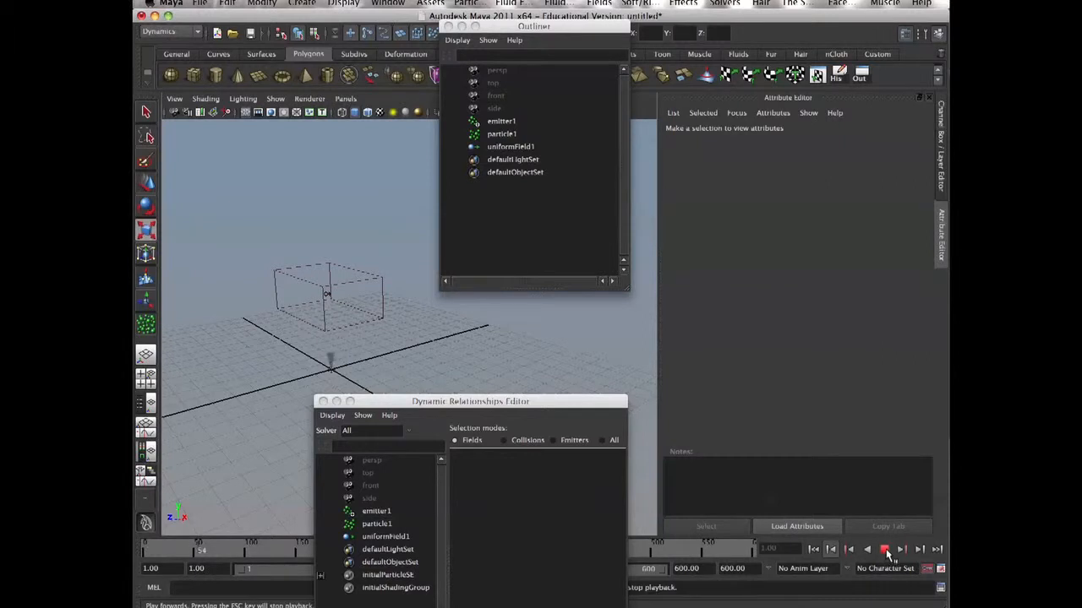
pyautogui.click(884, 549)
# Set the uniform field's magnitude to 50 and replay the simulation from the first frame
pyautogui.click(414, 294)
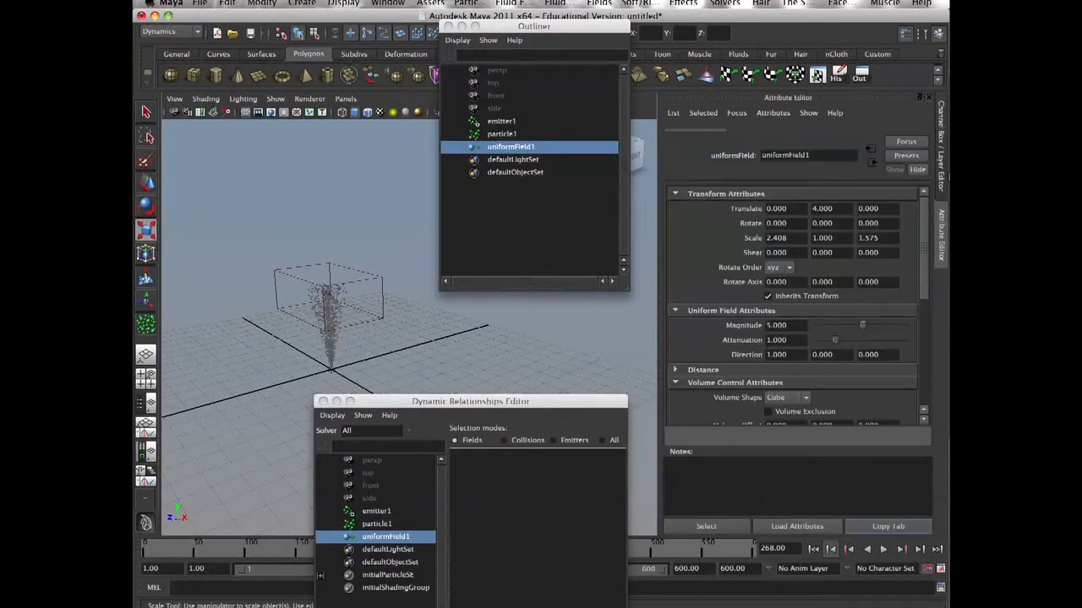
pyautogui.moveTo(921, 226); pyautogui.dragTo(919, 265)
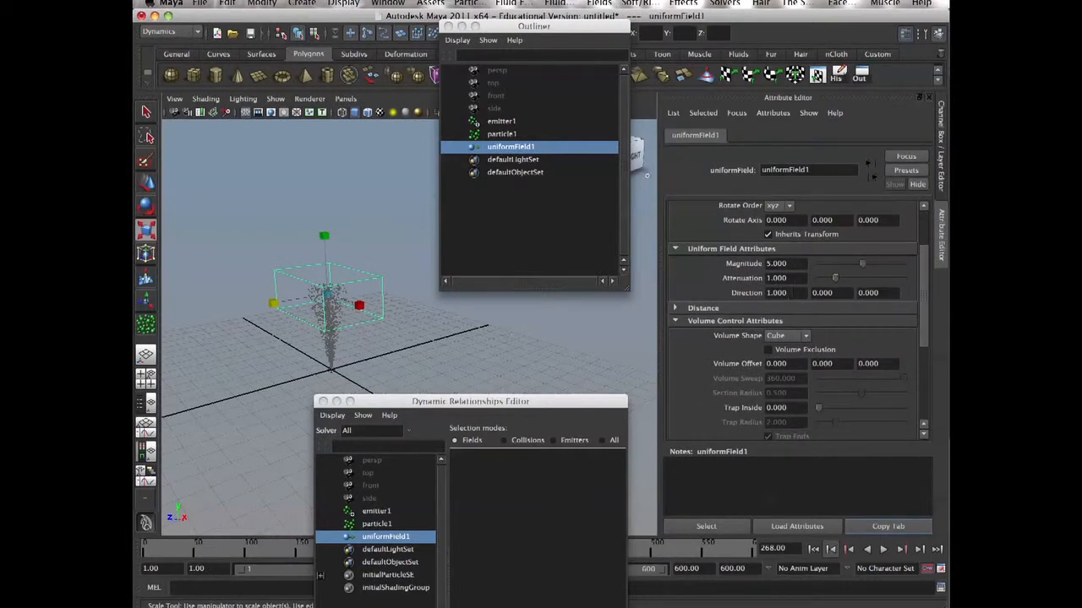
pyautogui.click(798, 264)
pyautogui.write('5')
pyautogui.click(813, 549)
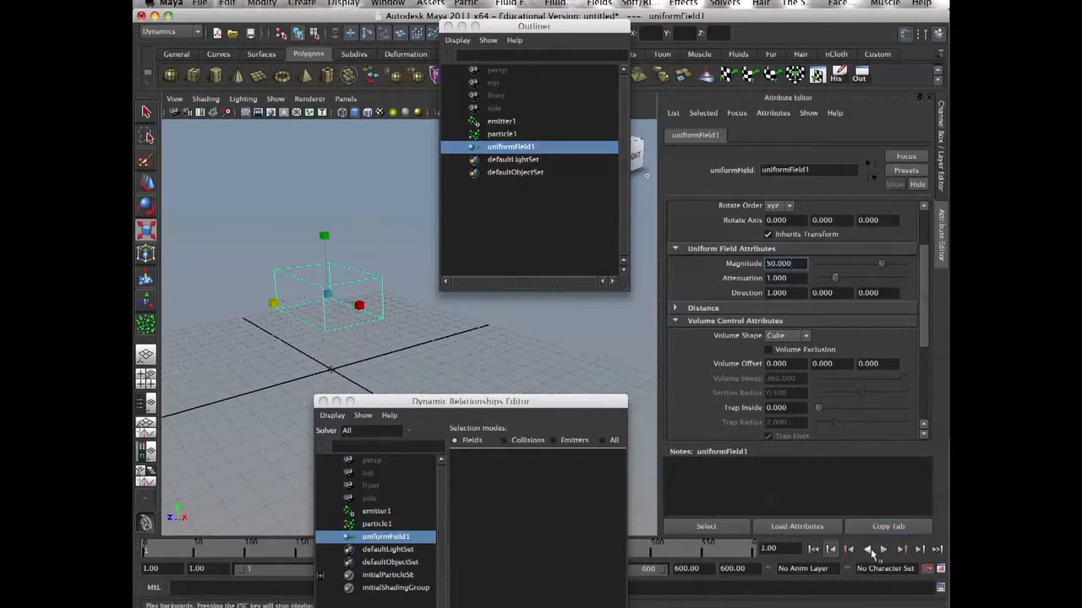
pyautogui.click(883, 549)
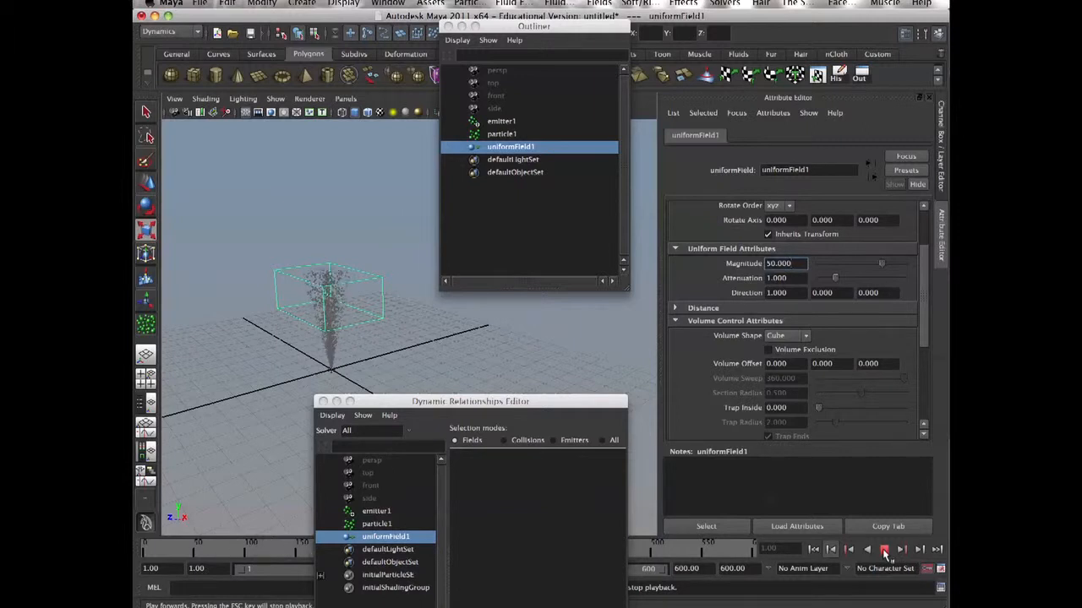
pyautogui.click(884, 549)
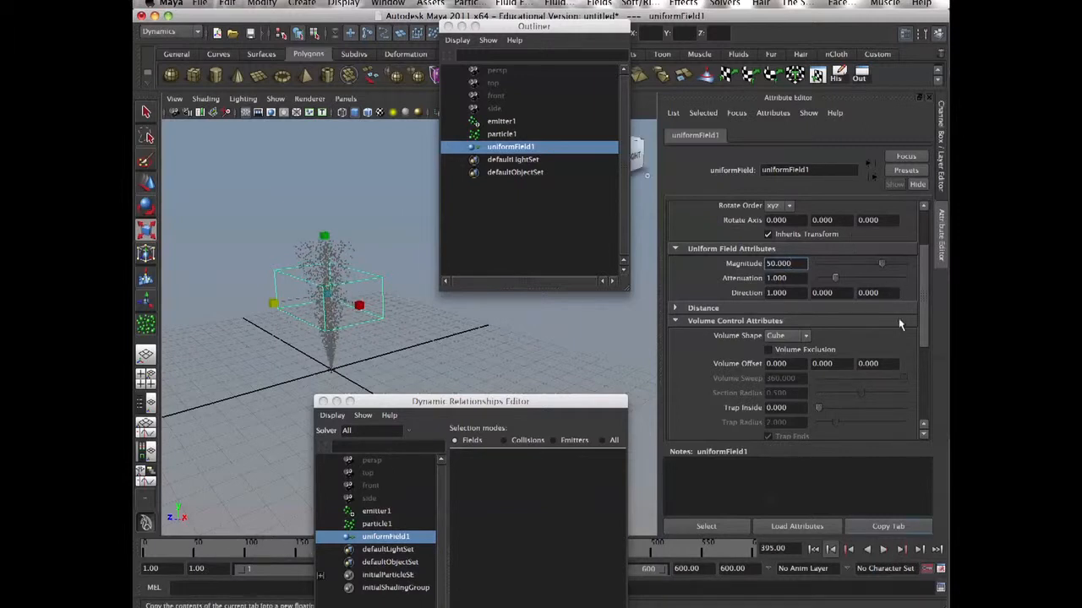
# Replay the simulation with the uniform field's attenuation set to 0, and return the attenuation to 1
pyautogui.scroll(5, 928, 279)
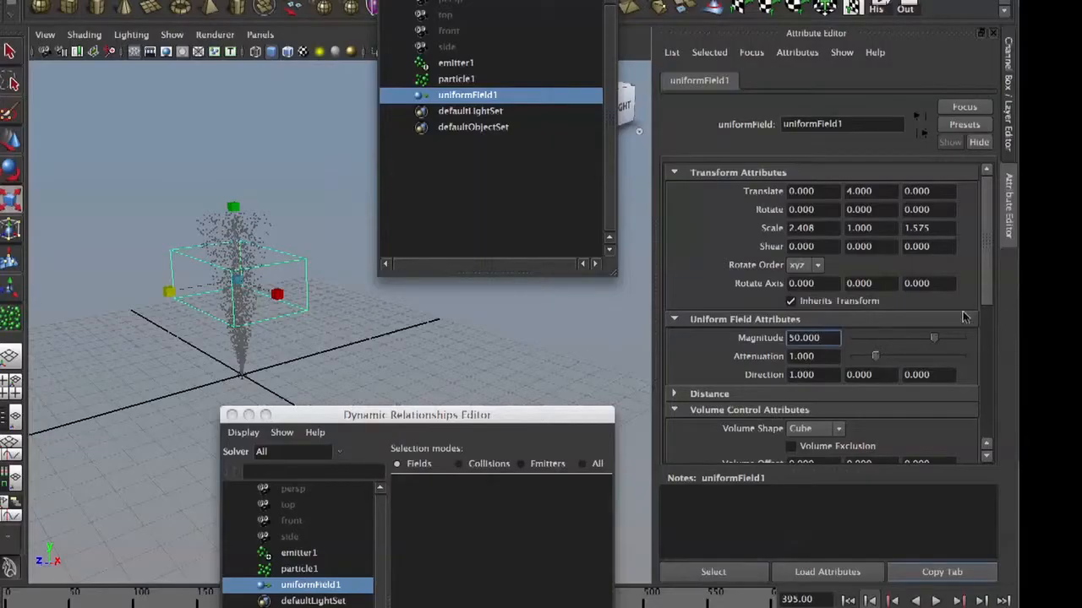
pyautogui.moveTo(874, 356); pyautogui.dragTo(853, 356)
pyautogui.click(847, 600)
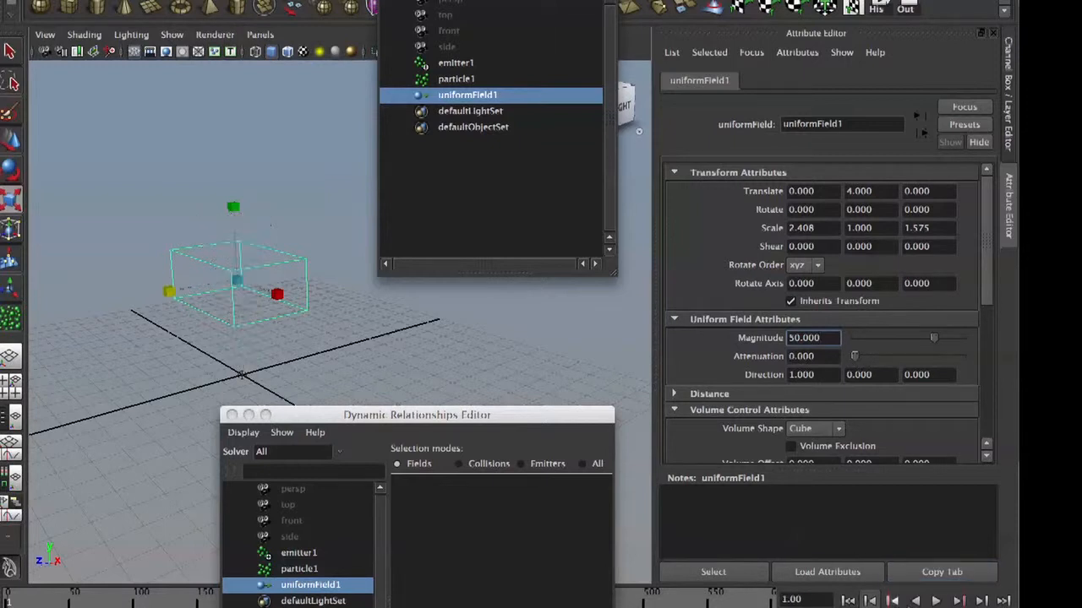
pyautogui.click(935, 600)
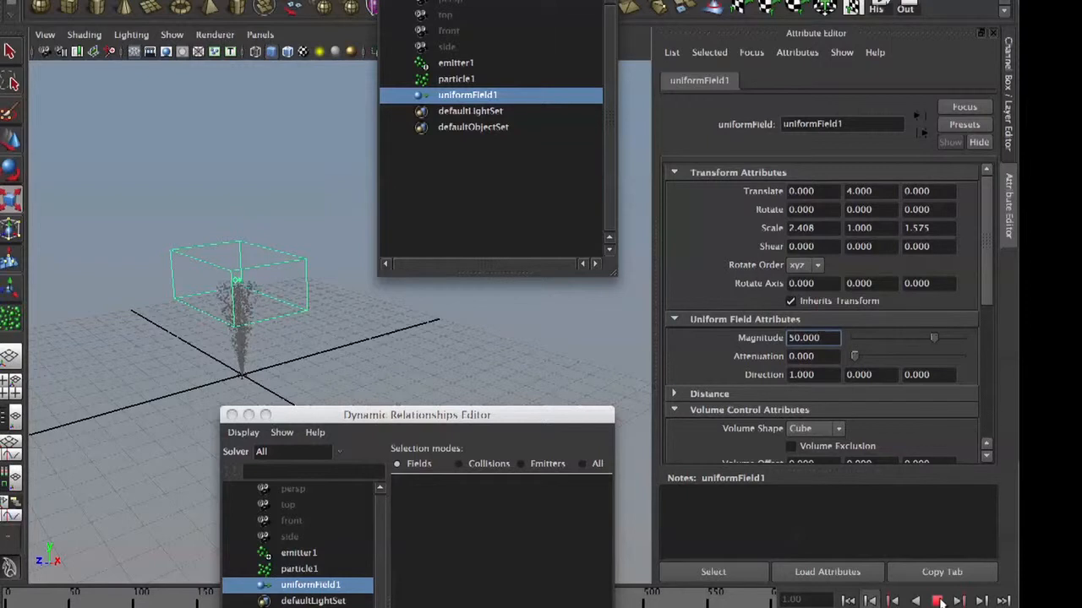
pyautogui.click(939, 600)
pyautogui.moveTo(821, 357); pyautogui.dragTo(759, 362)
pyautogui.write('1')
pyautogui.press('Return')
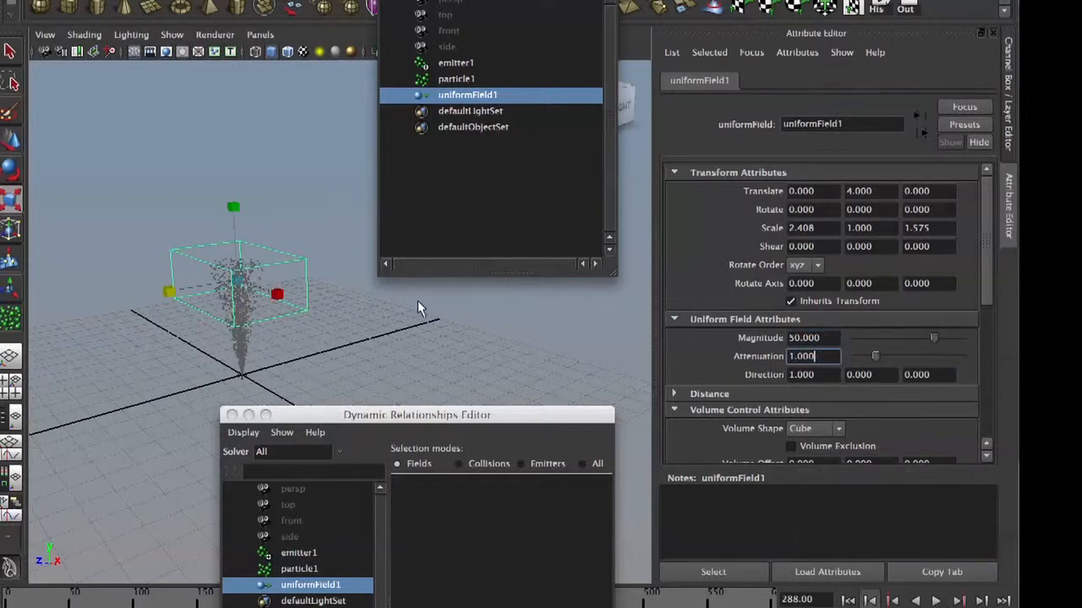
# Set the Conserve value of particleShape1 to 0 and replay the simulation from the first frame
pyautogui.click(245, 378)
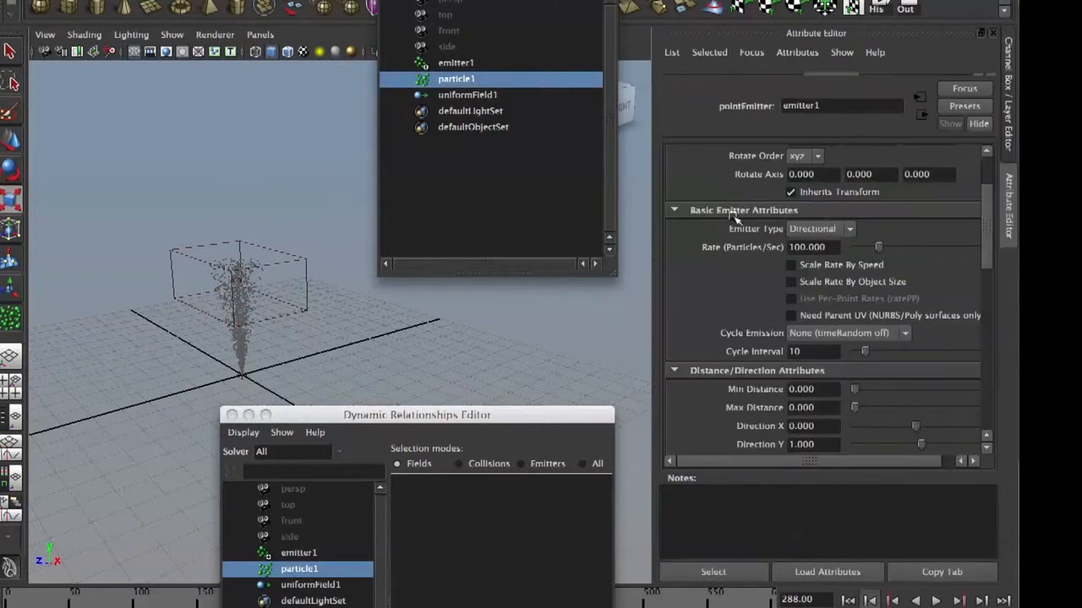
pyautogui.moveTo(988, 245); pyautogui.dragTo(987, 247)
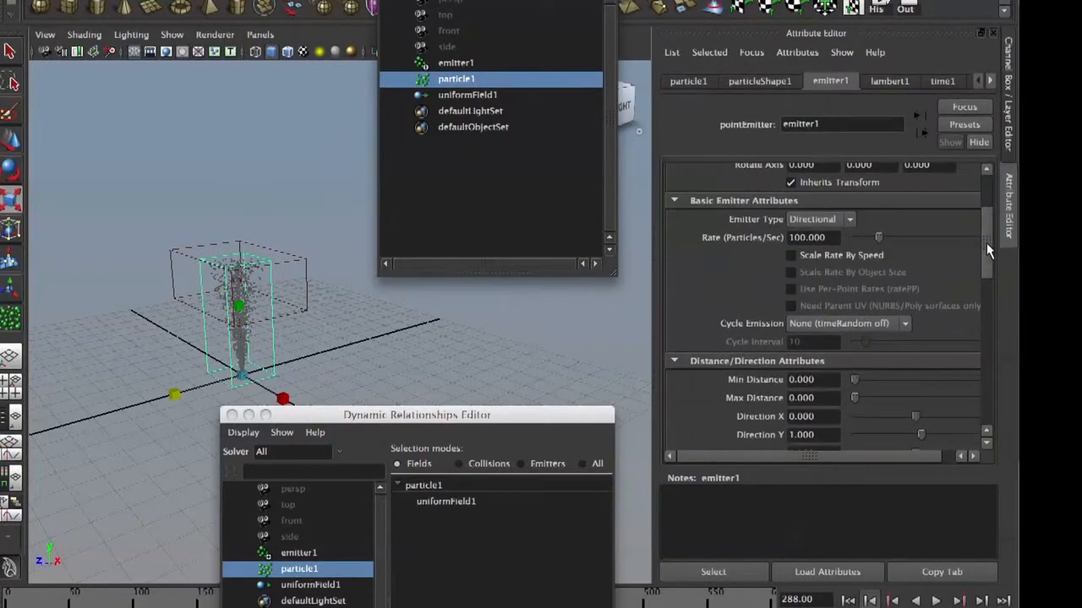
pyautogui.moveTo(987, 246)
pyautogui.mouseDown()
pyautogui.moveTo(987, 210)
pyautogui.moveTo(982, 256)
pyautogui.mouseUp()
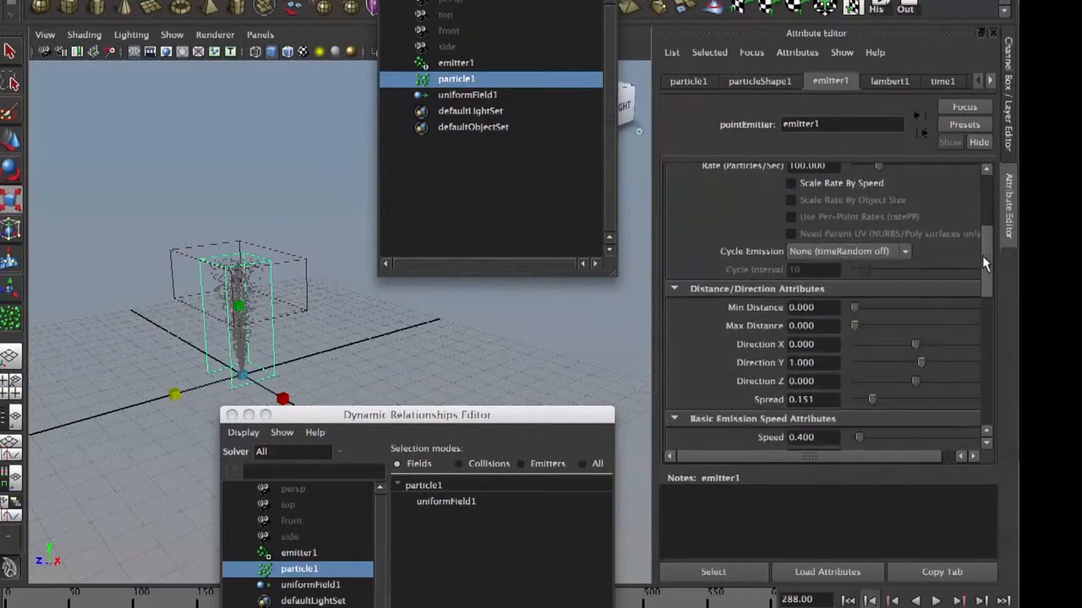
pyautogui.click(750, 83)
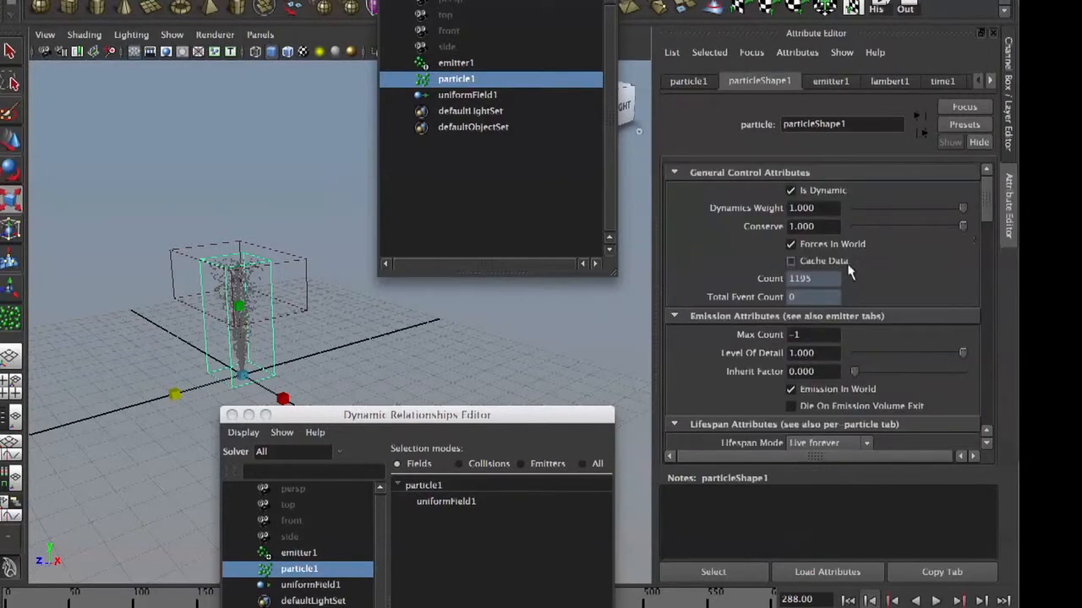
pyautogui.doubleClick(795, 226)
pyautogui.write('0')
pyautogui.press('Return')
pyautogui.click(936, 601)
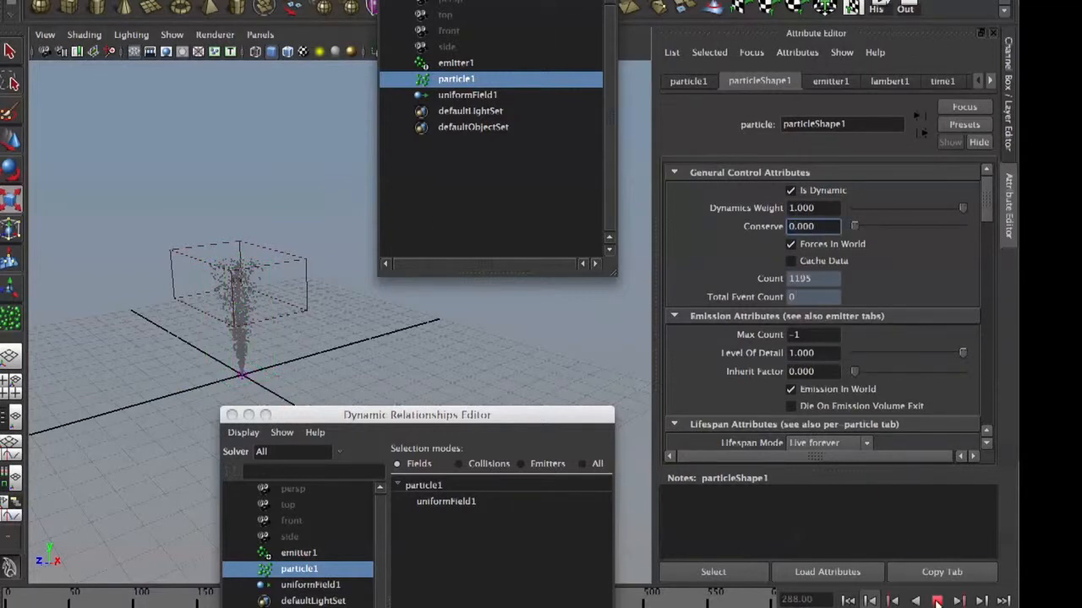
pyautogui.click(937, 600)
pyautogui.click(849, 601)
pyautogui.click(936, 601)
pyautogui.click(935, 600)
# Restore the Conserve value of particleShape1 to 1
pyautogui.doubleClick(809, 226)
pyautogui.write('1')
pyautogui.press('Return')
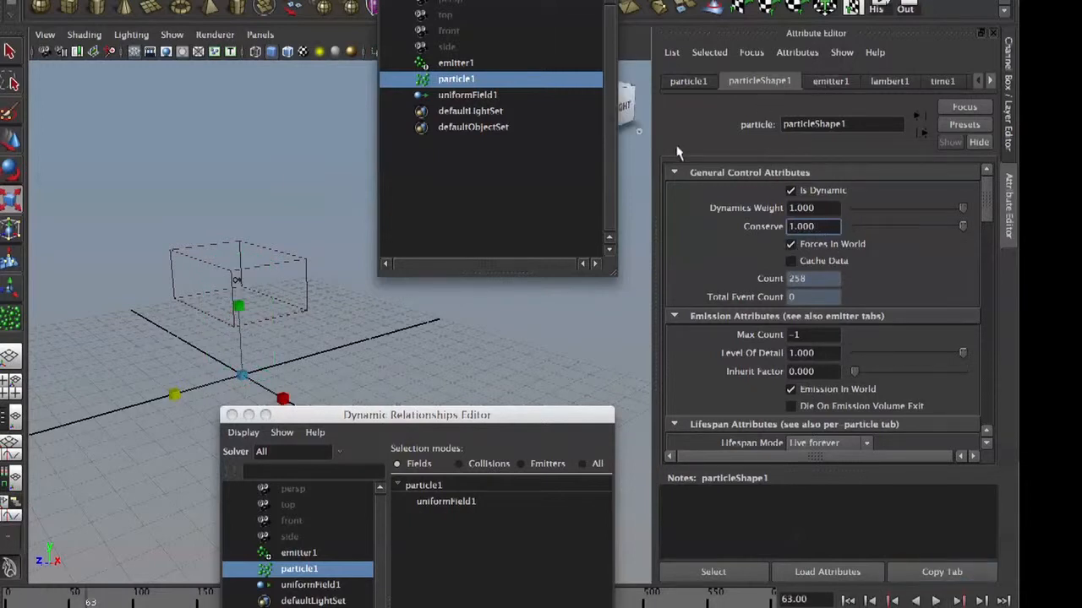
# Set the attenuation of uniformField1 to 0
pyautogui.click(482, 97)
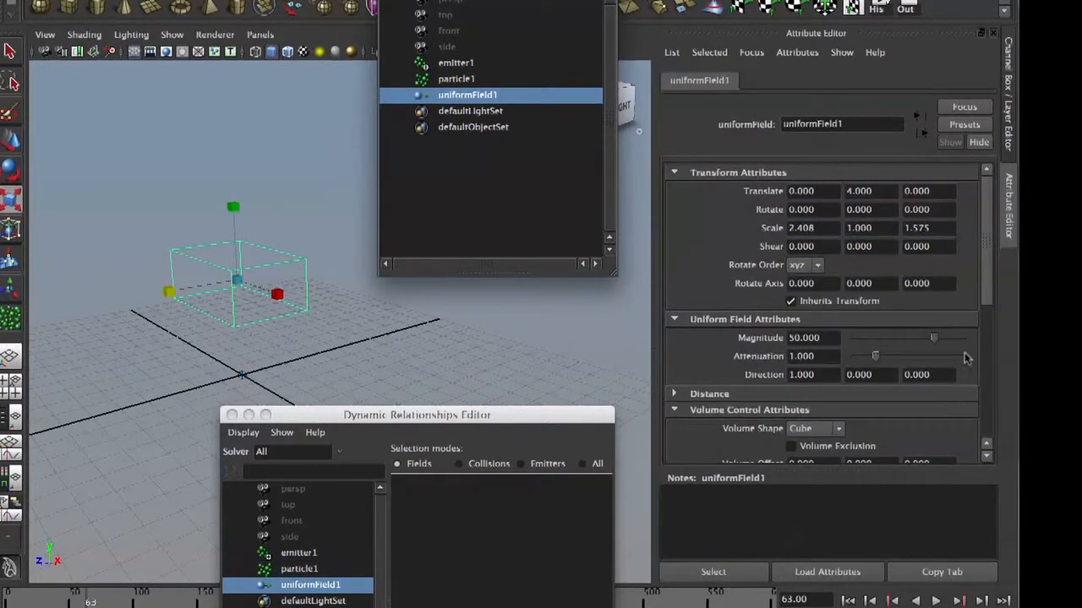
pyautogui.moveTo(988, 287); pyautogui.dragTo(989, 311)
pyautogui.moveTo(871, 302); pyautogui.dragTo(833, 312)
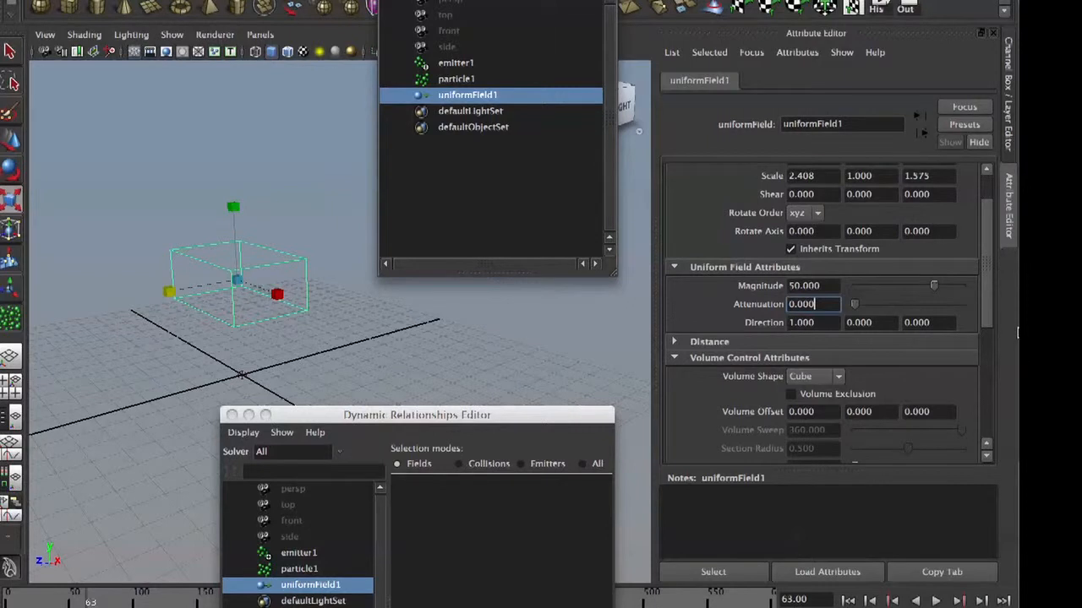
# Examine the dynamics settings of particle1 and the full list of particleShape1 channels
pyautogui.click(466, 79)
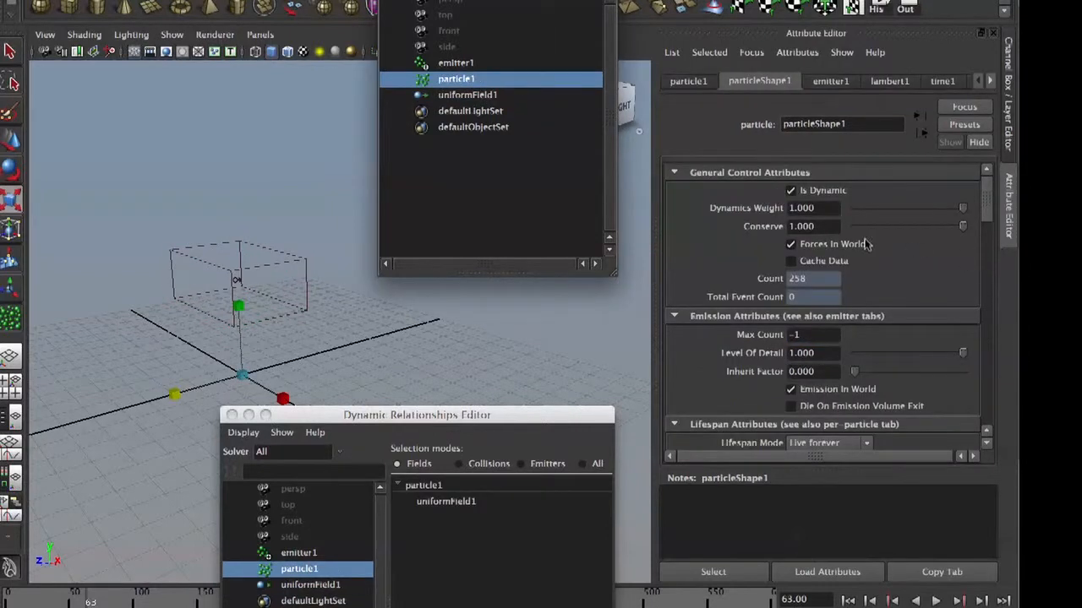
pyautogui.doubleClick(813, 208)
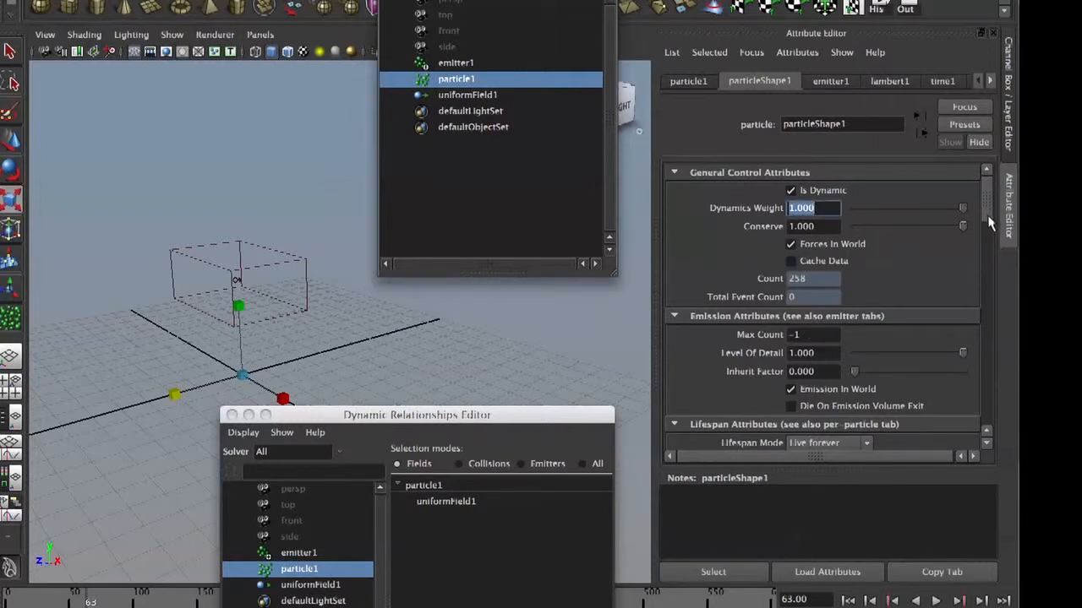
pyautogui.write('1.000')
pyautogui.hotkey('ctrl', 'a')
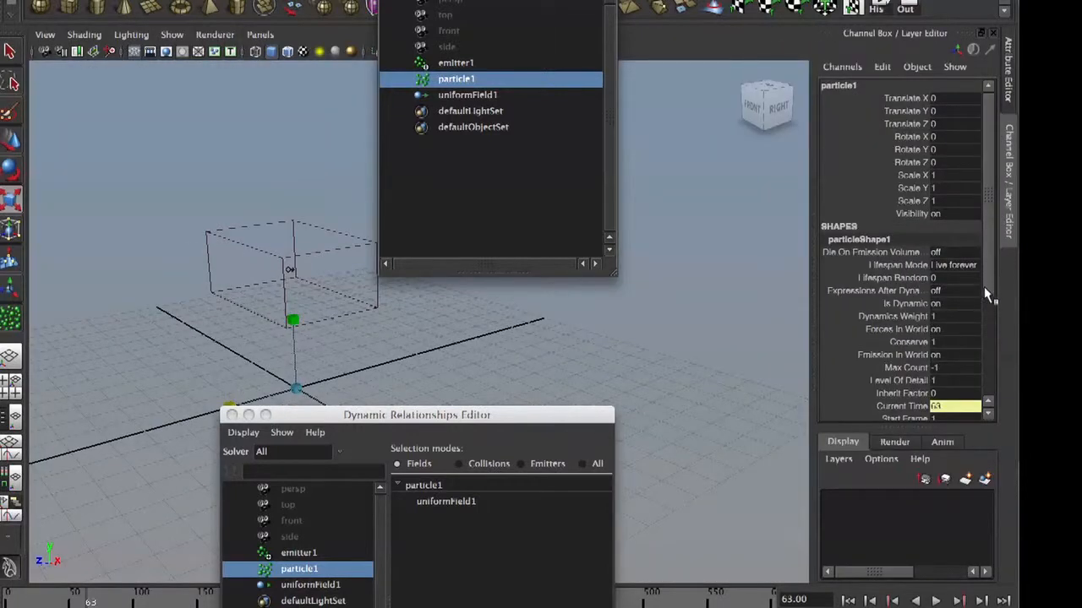
pyautogui.moveTo(985, 272); pyautogui.dragTo(985, 358)
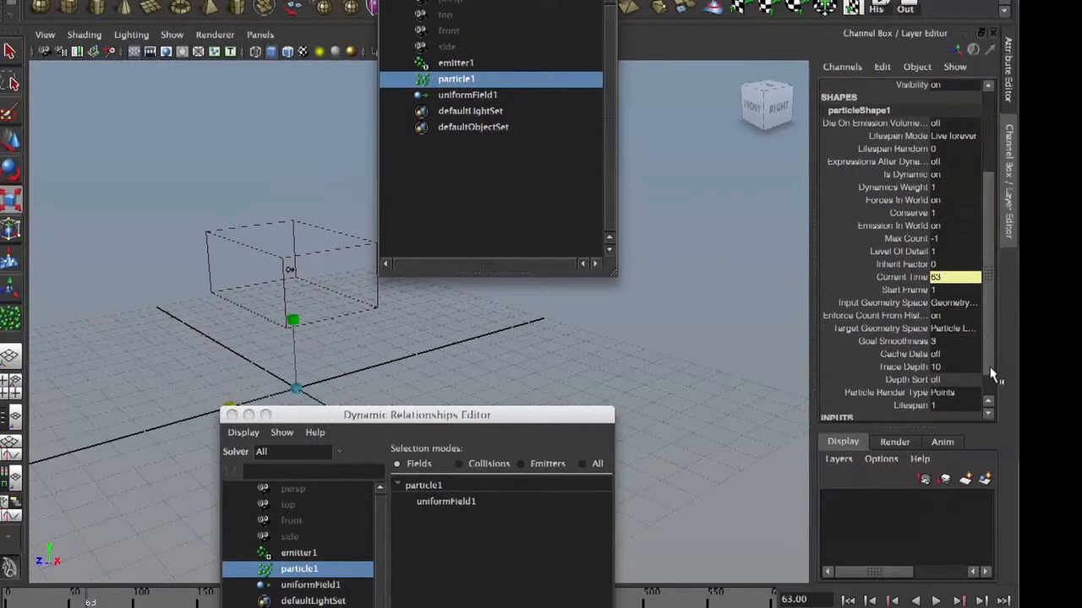
pyautogui.scroll(-1, 990, 368)
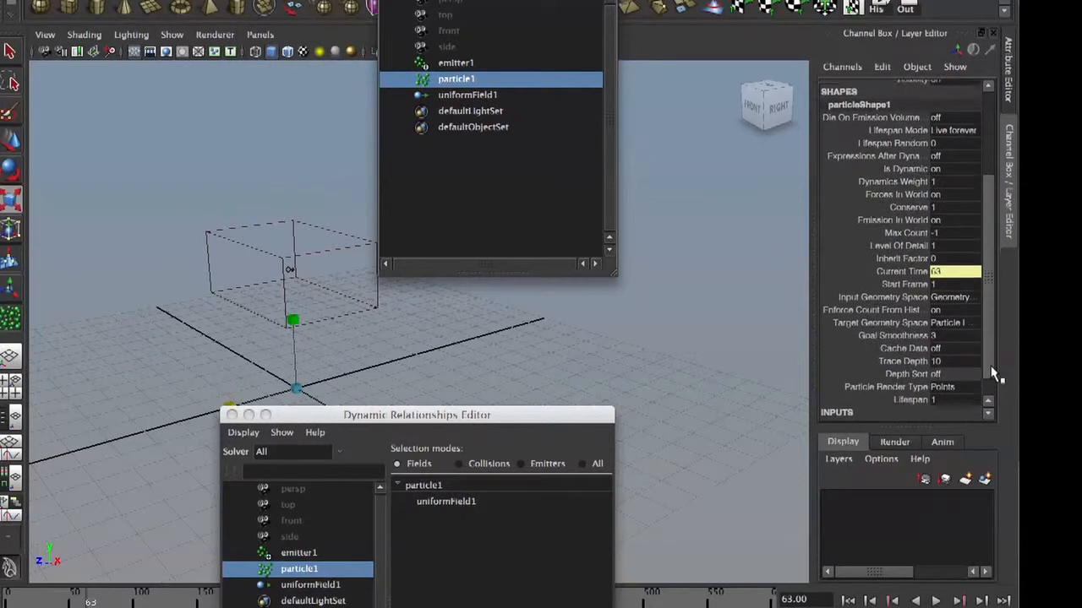
pyautogui.scroll(5, 991, 366)
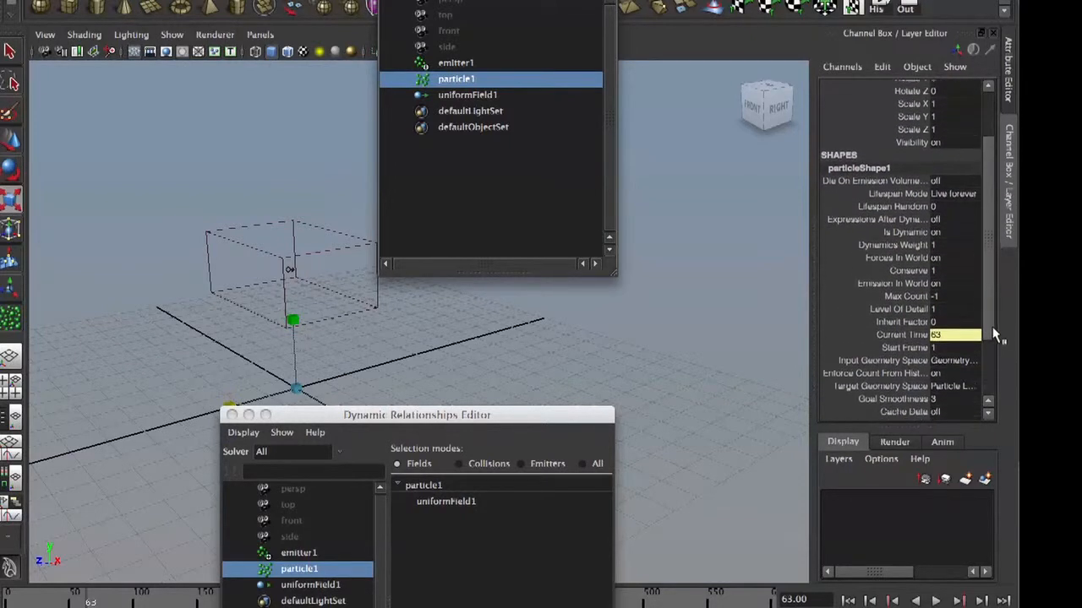
pyautogui.scroll(6, 993, 331)
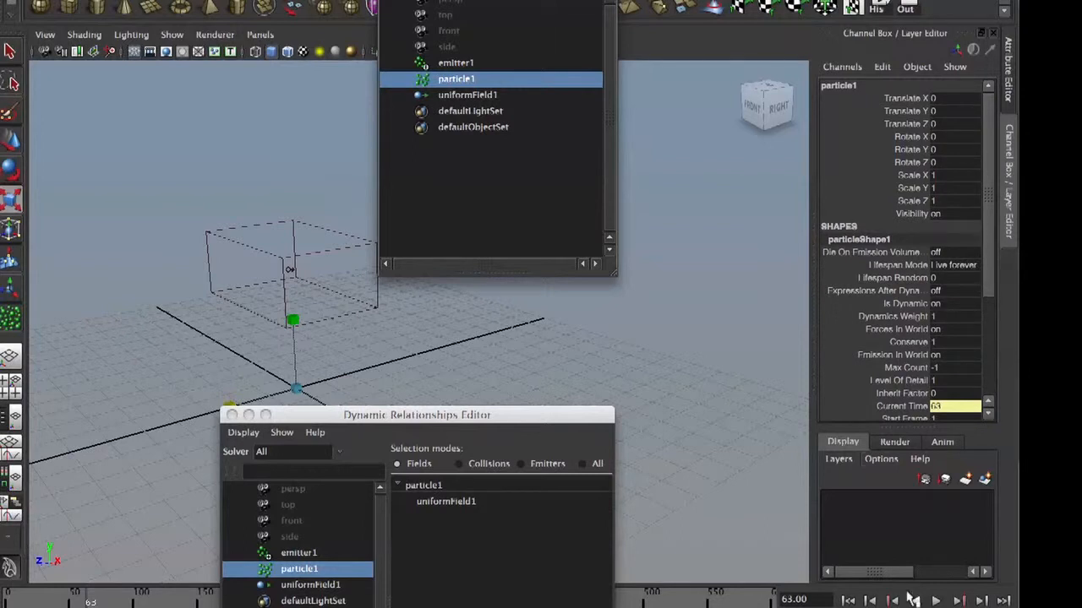
# Replay the simulation from the first frame, stop it and deselect the particles
pyautogui.click(848, 600)
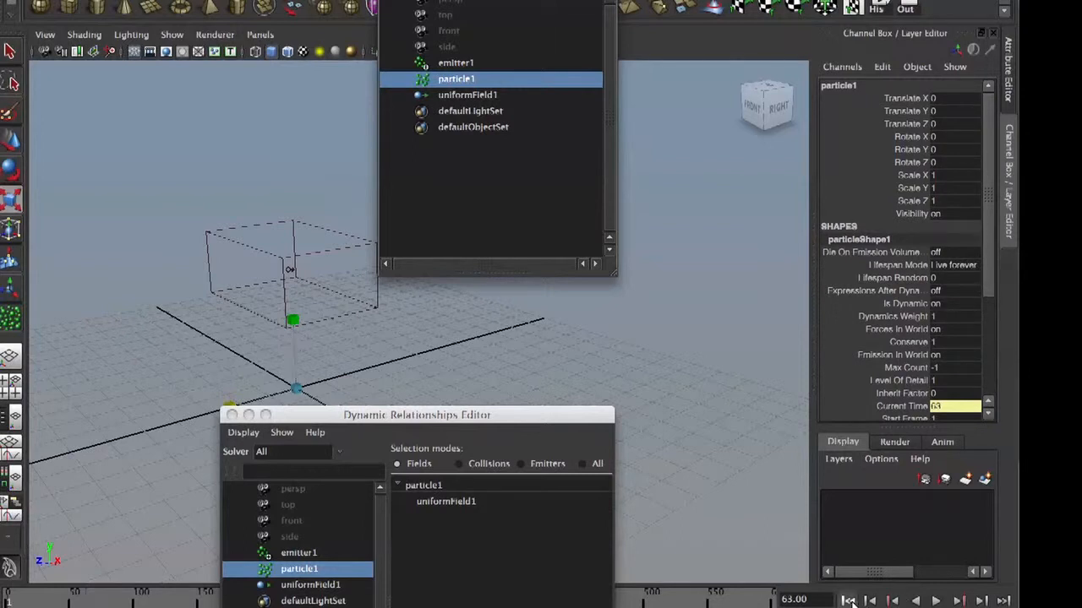
pyautogui.click(938, 601)
pyautogui.click(940, 601)
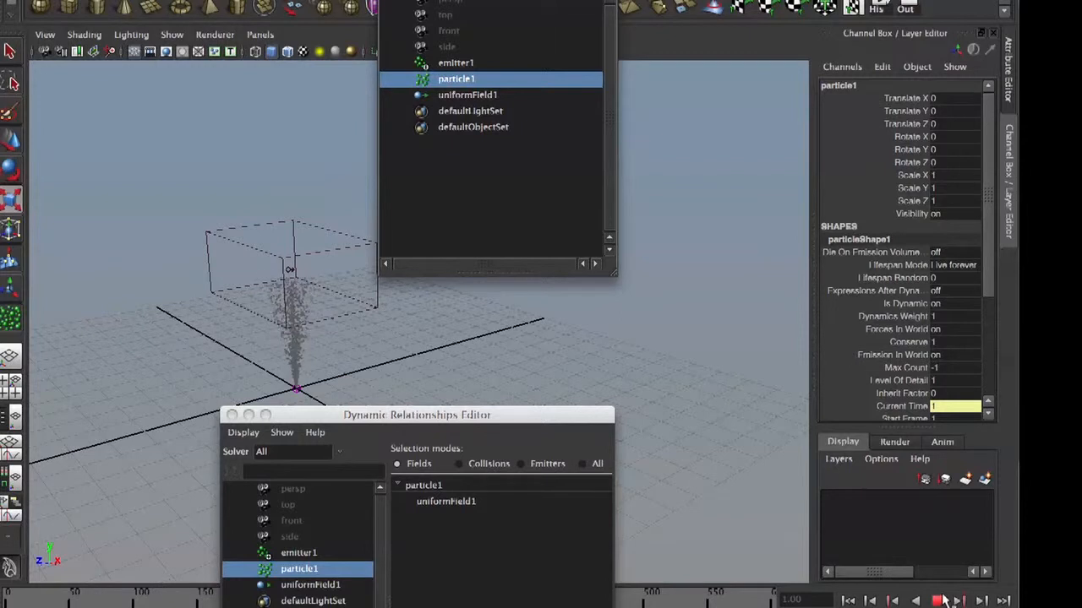
pyautogui.click(589, 196)
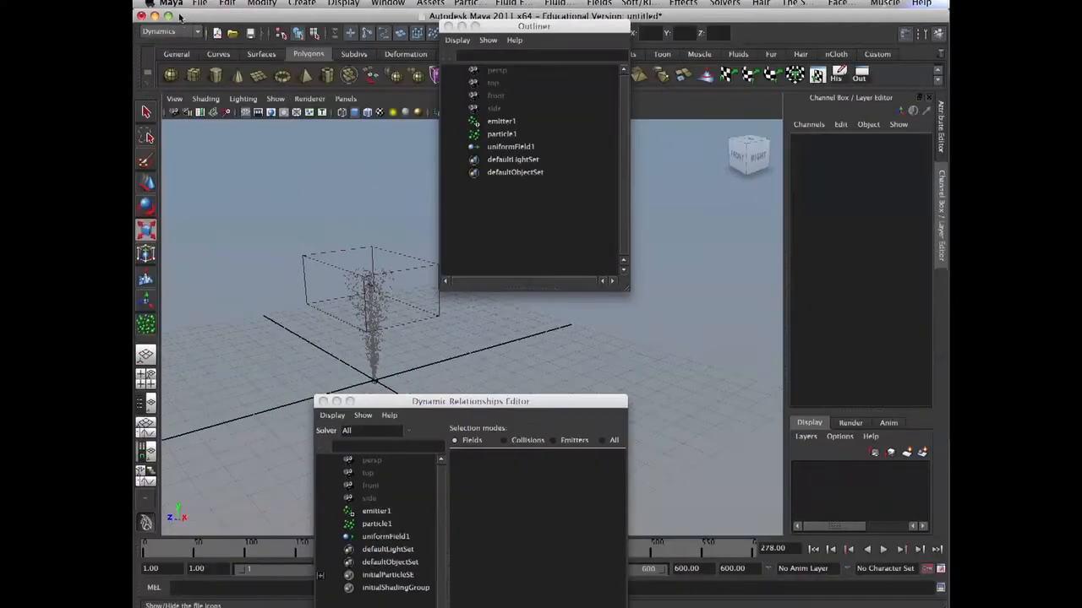
pyautogui.click(199, 4)
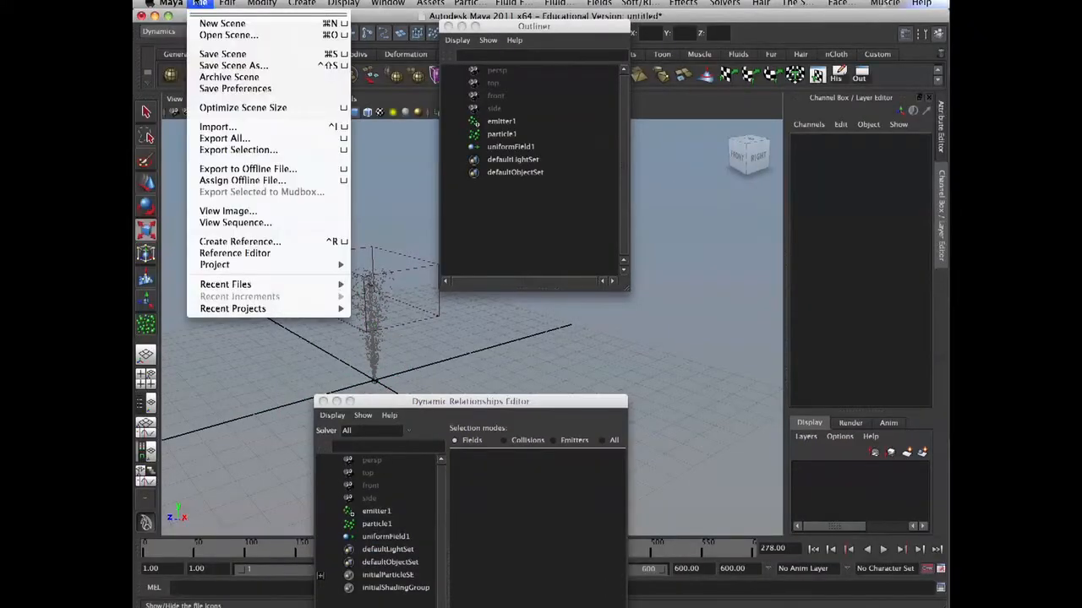
pyautogui.click(224, 65)
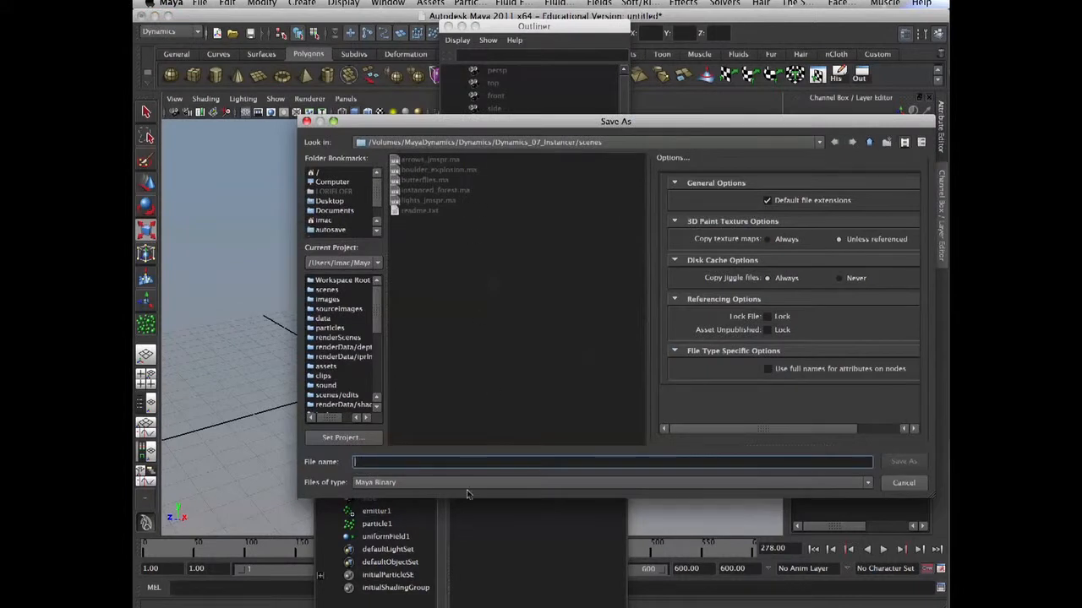
pyautogui.click(869, 143)
pyautogui.click(837, 142)
pyautogui.click(819, 142)
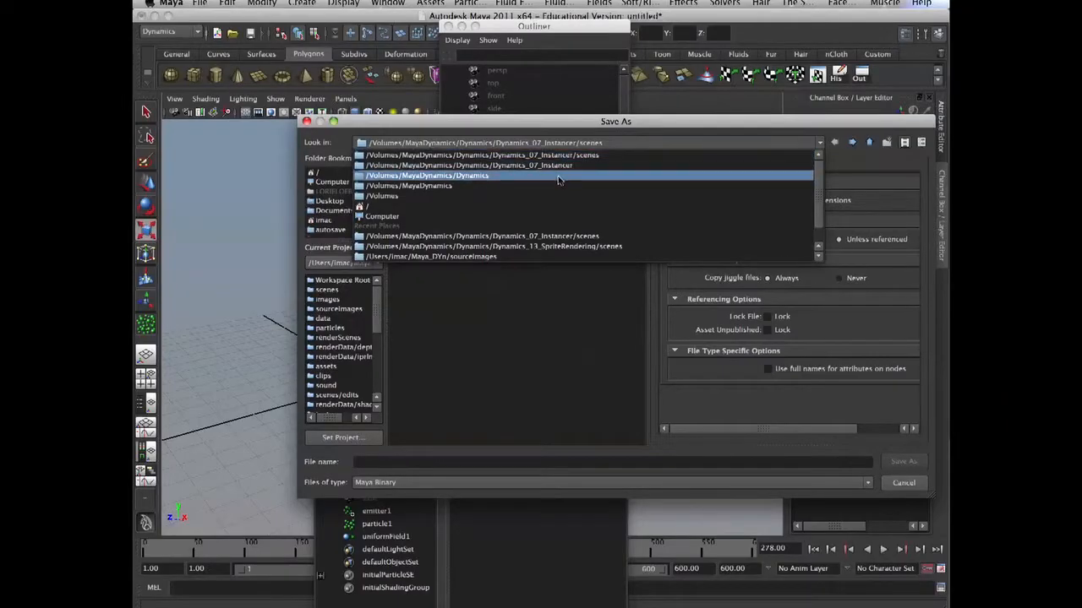
pyautogui.click(558, 175)
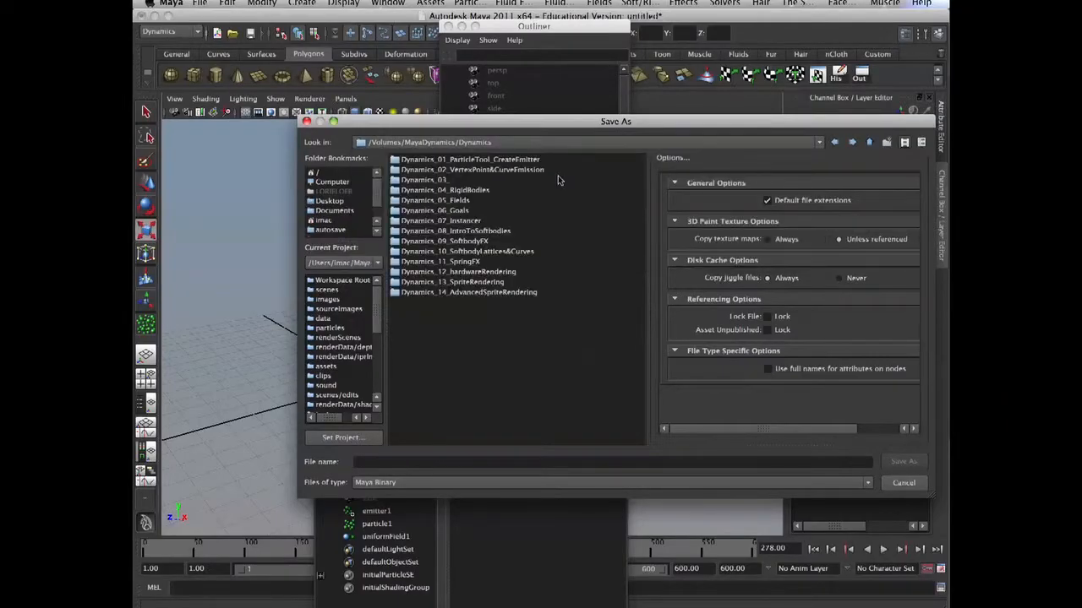
pyautogui.click(903, 483)
# Set the recent project /Users/imac/Maya_DYn as the current project
pyautogui.click(201, 5)
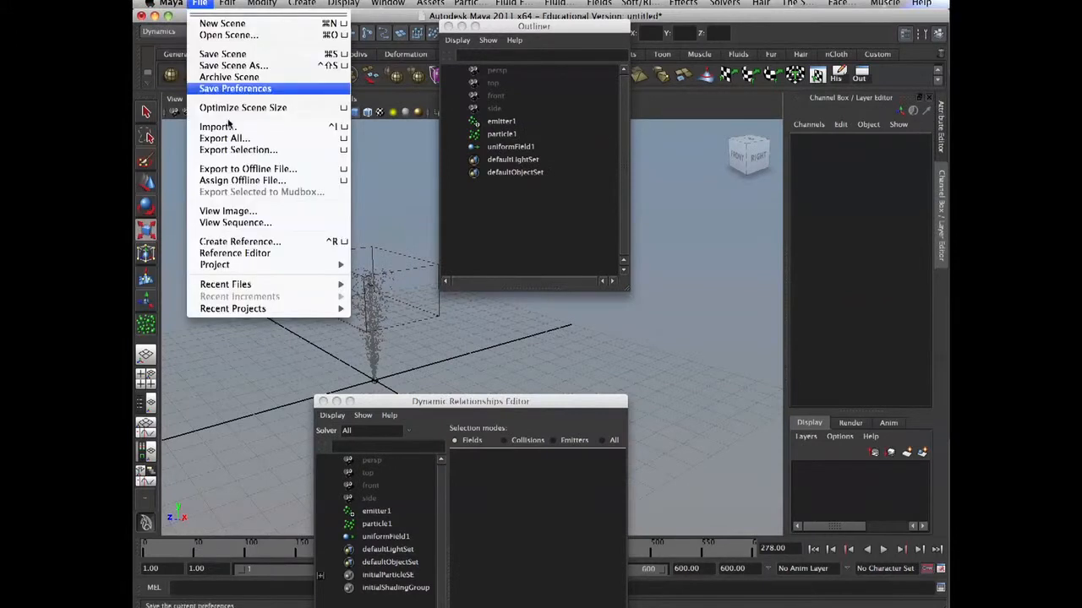
pyautogui.moveTo(290, 314)
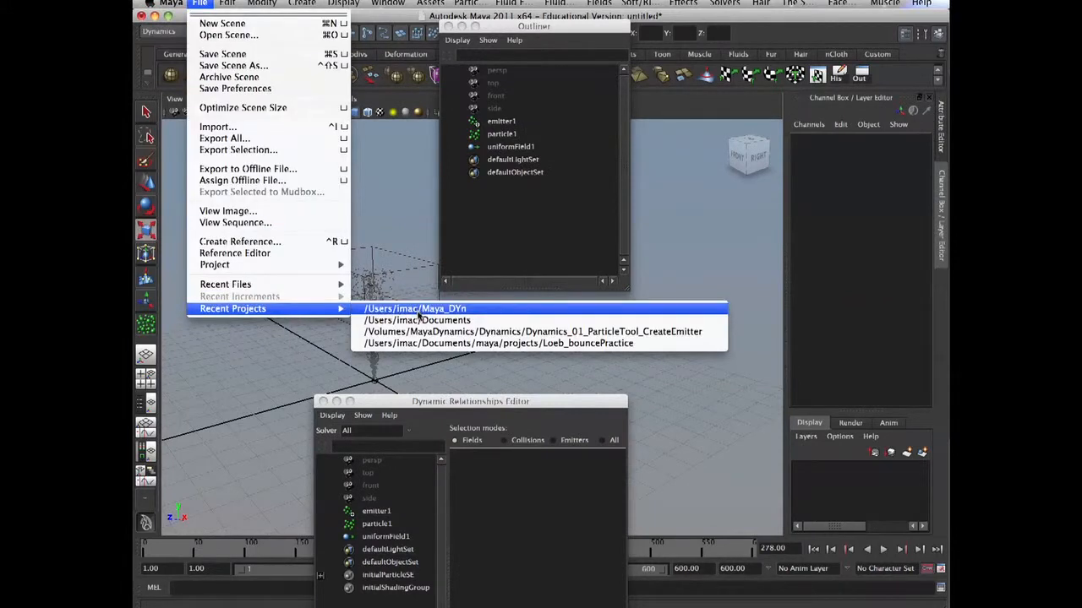
pyautogui.click(416, 309)
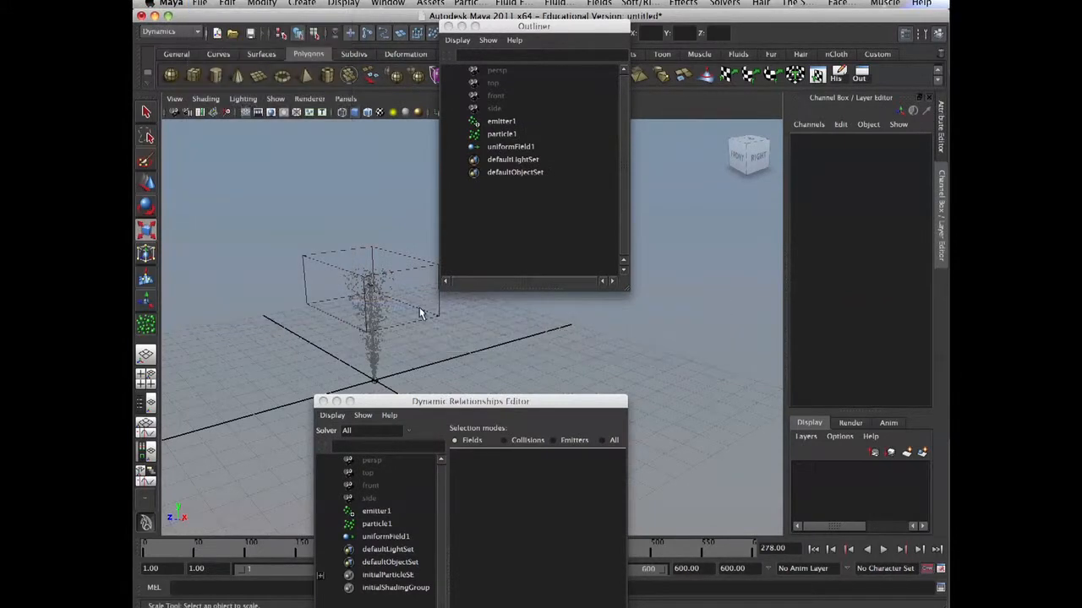
# Save the scene as PclFields in the Maya_DYn scenes folder, with Maya Binary as the file type
pyautogui.click(200, 3)
pyautogui.click(216, 66)
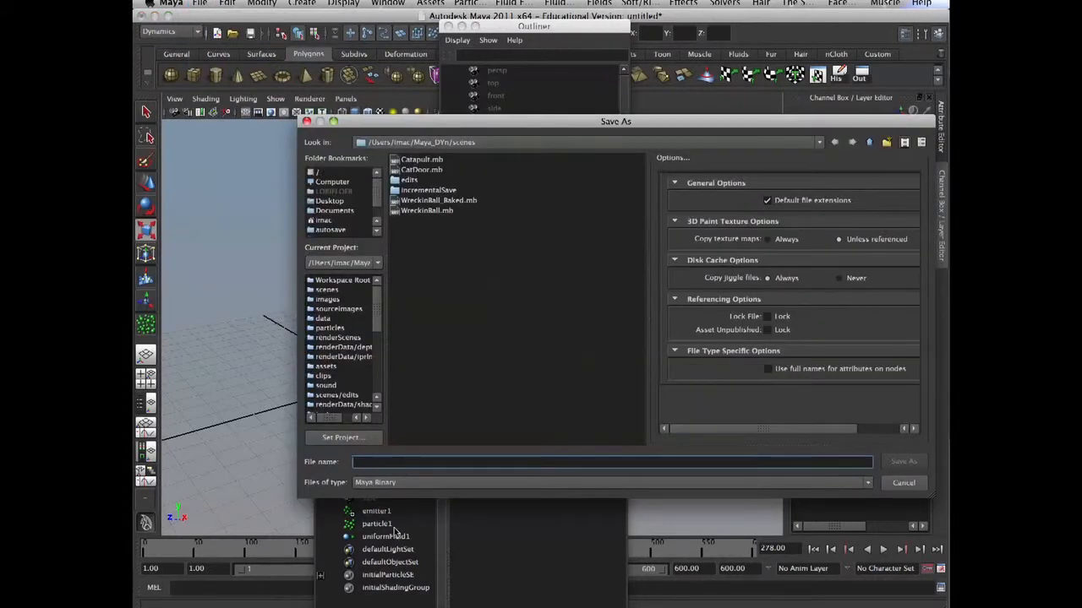
pyautogui.write('PclFields')
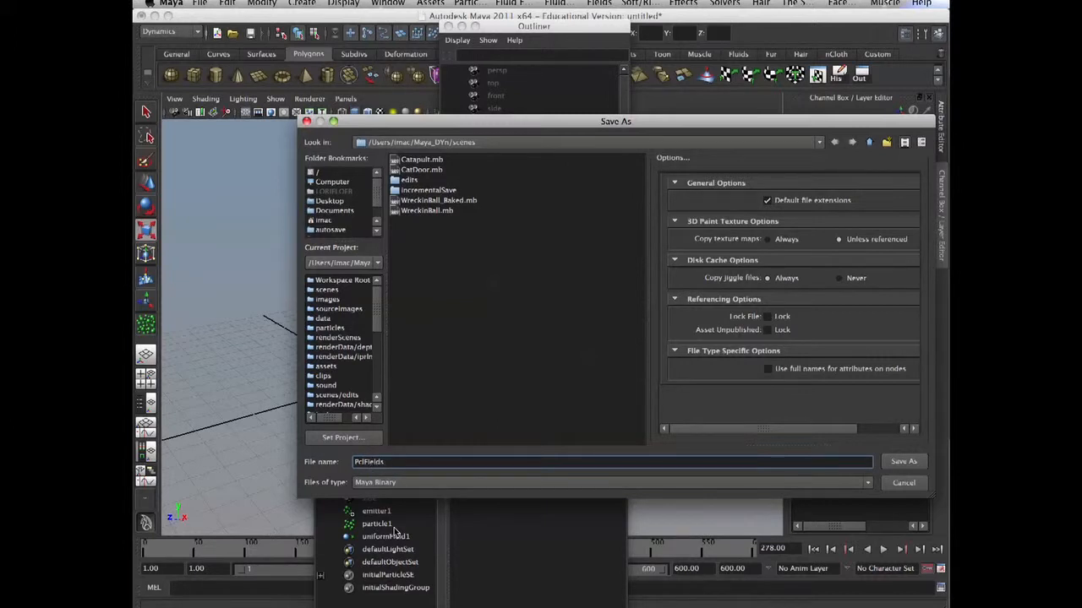
pyautogui.click(904, 463)
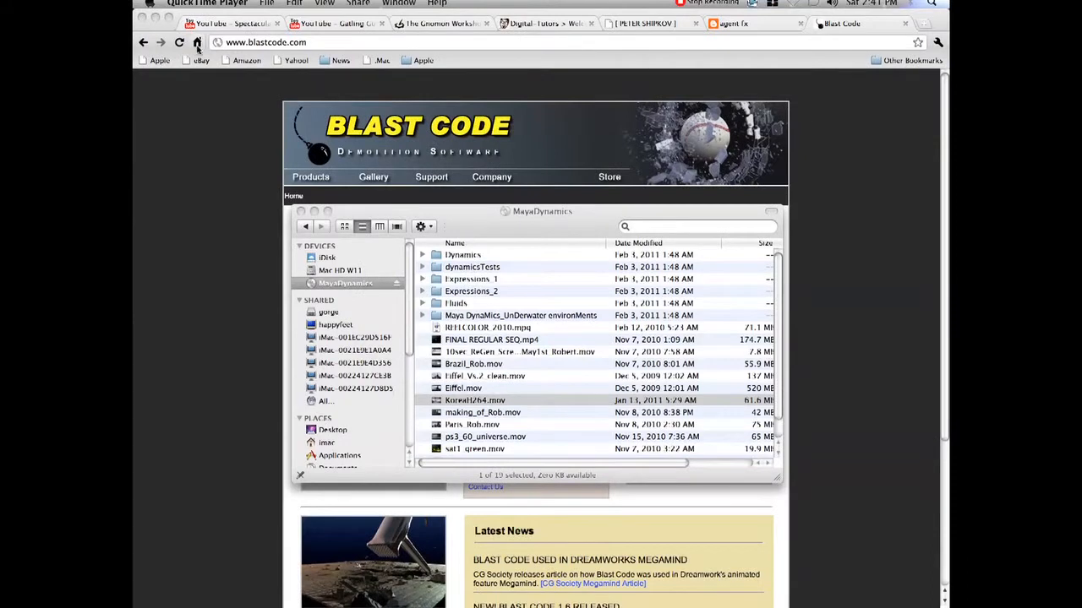
# Switch back to Maya and reopen the recent PclFields.mb scene without saving the untitled scene
pyautogui.click(155, 23)
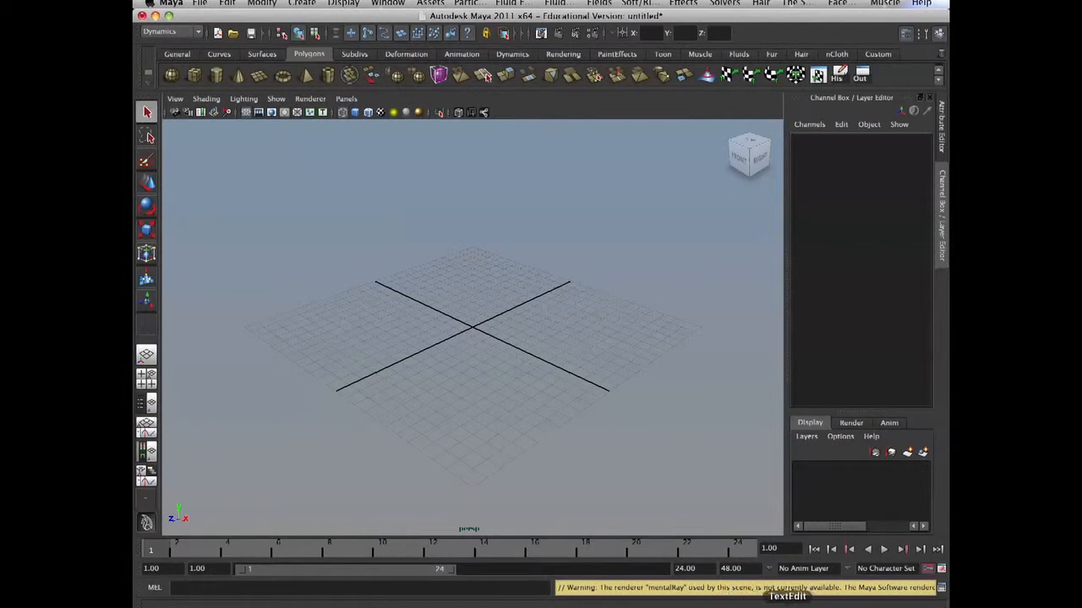
pyautogui.click(810, 605)
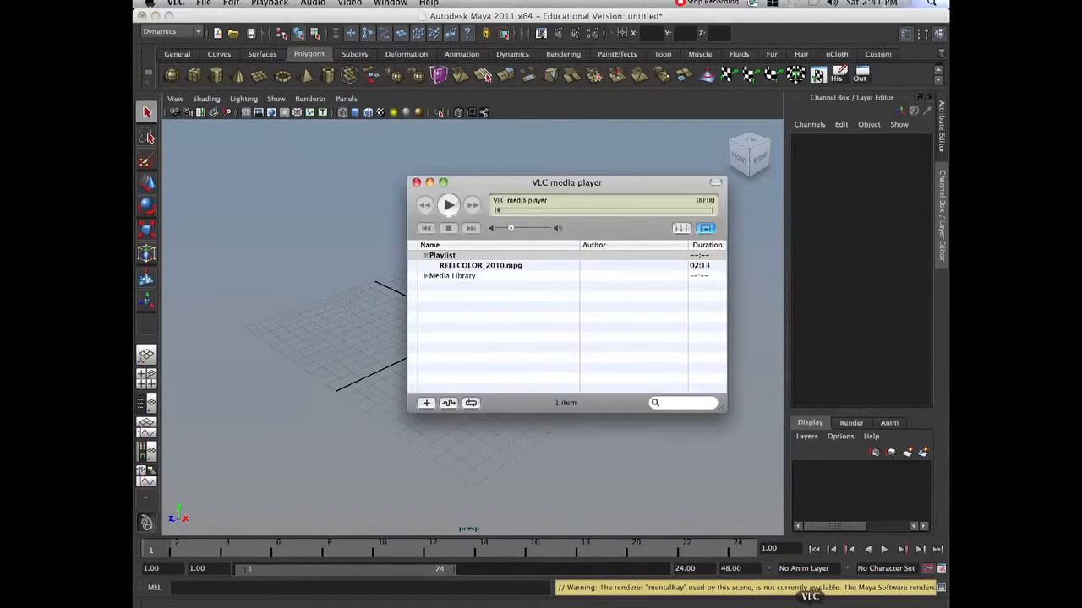
pyautogui.click(721, 509)
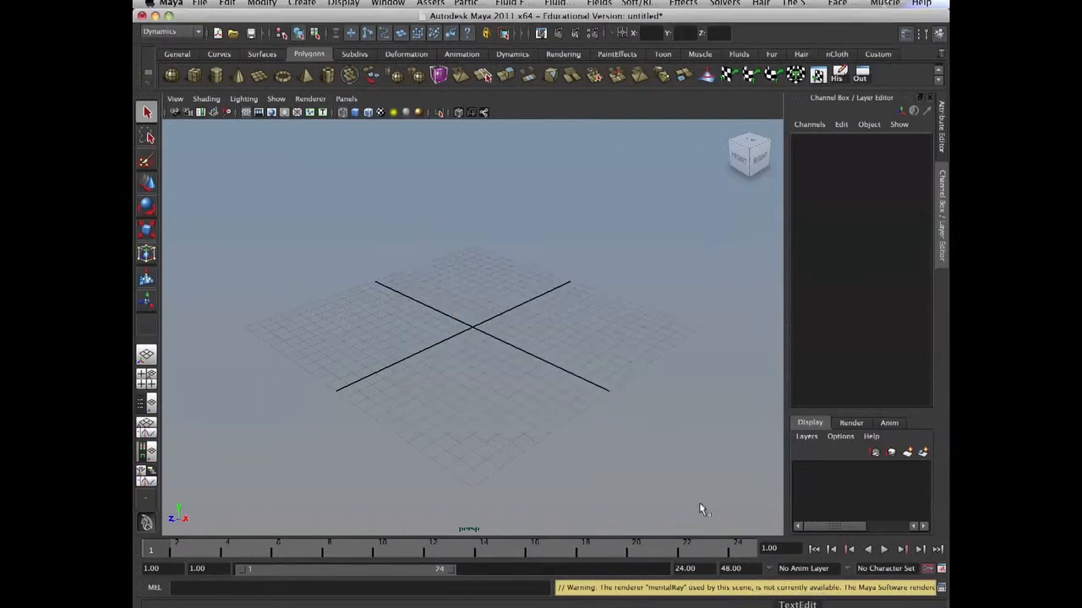
pyautogui.click(201, 4)
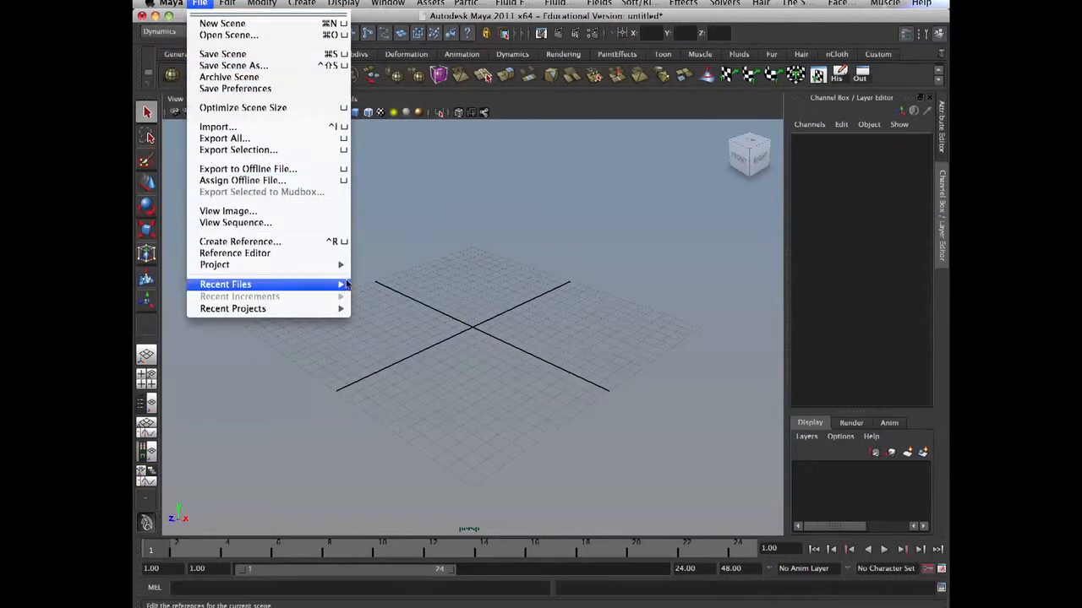
pyautogui.moveTo(345, 290)
pyautogui.click(397, 284)
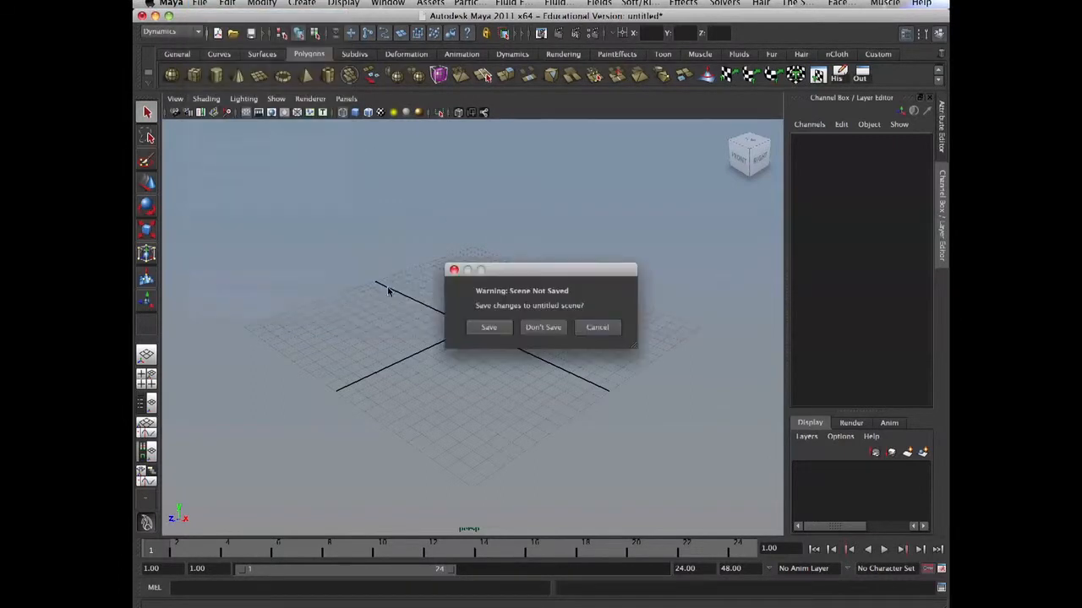
pyautogui.click(547, 327)
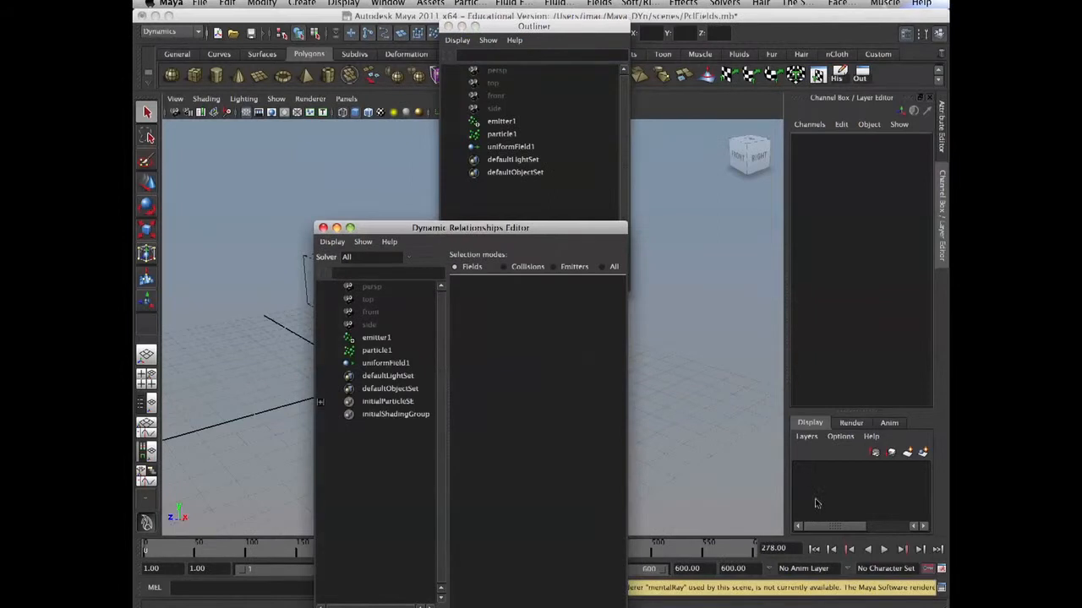
# Play the simulation with the Dynamic Relationships Editor moved off the emitter, stop it and check the Time Slider playback preferences
pyautogui.click(884, 550)
pyautogui.moveTo(495, 229); pyautogui.dragTo(666, 264)
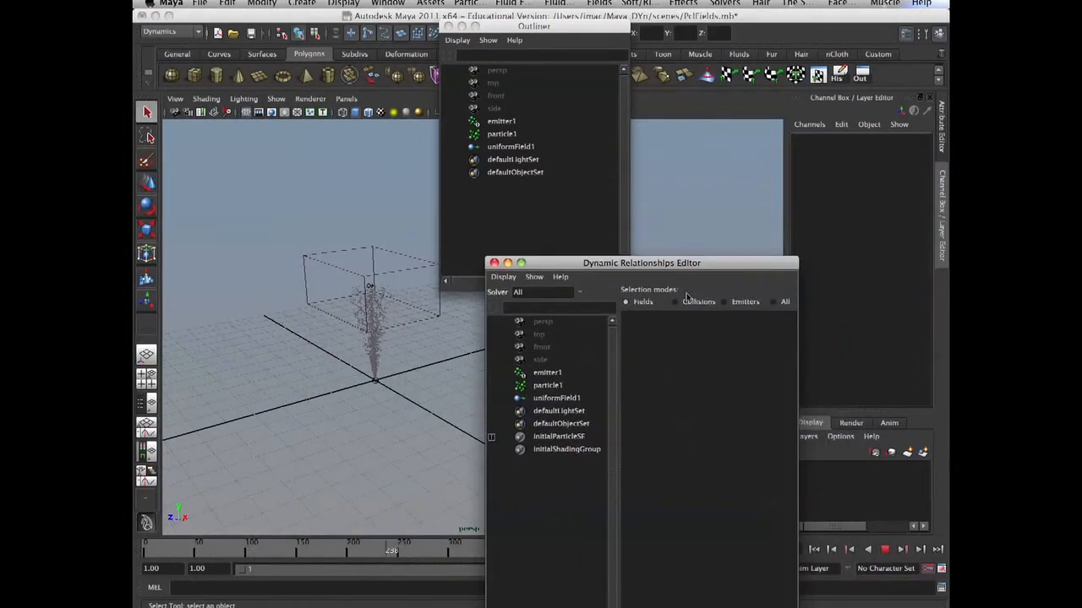
pyautogui.click(884, 550)
pyautogui.click(942, 568)
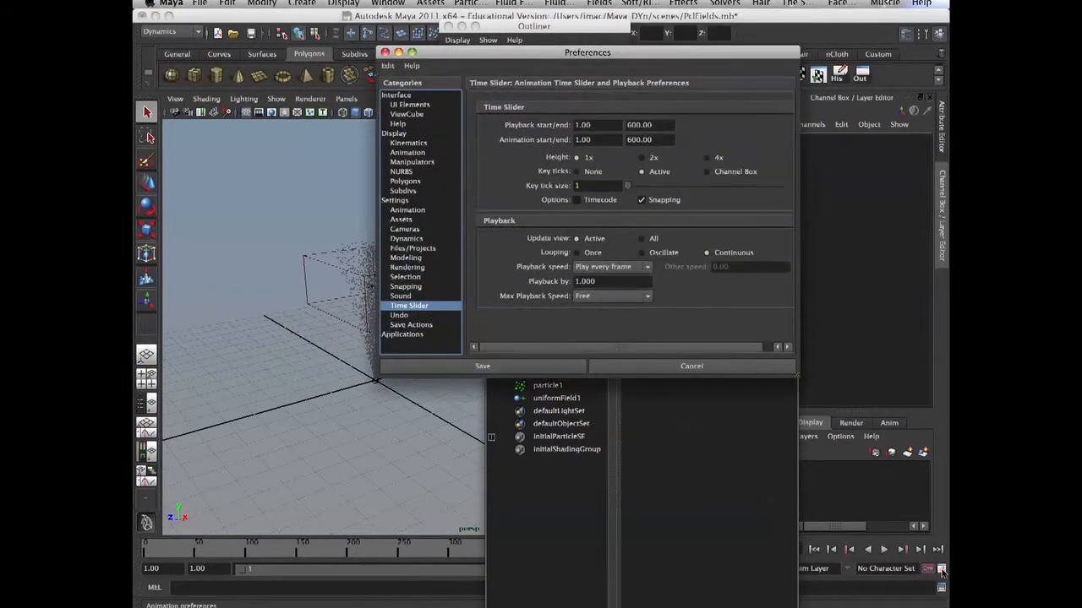
pyautogui.click(679, 364)
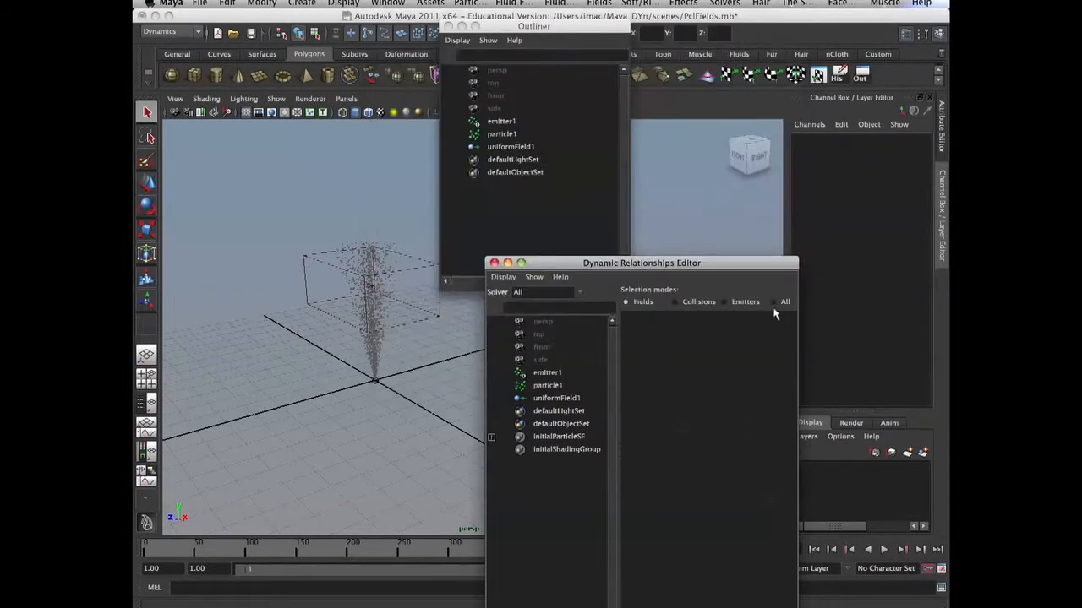
# Delete uniformField1, create a Volume Axis field in its place and show the new field's full attributes
pyautogui.click(557, 398)
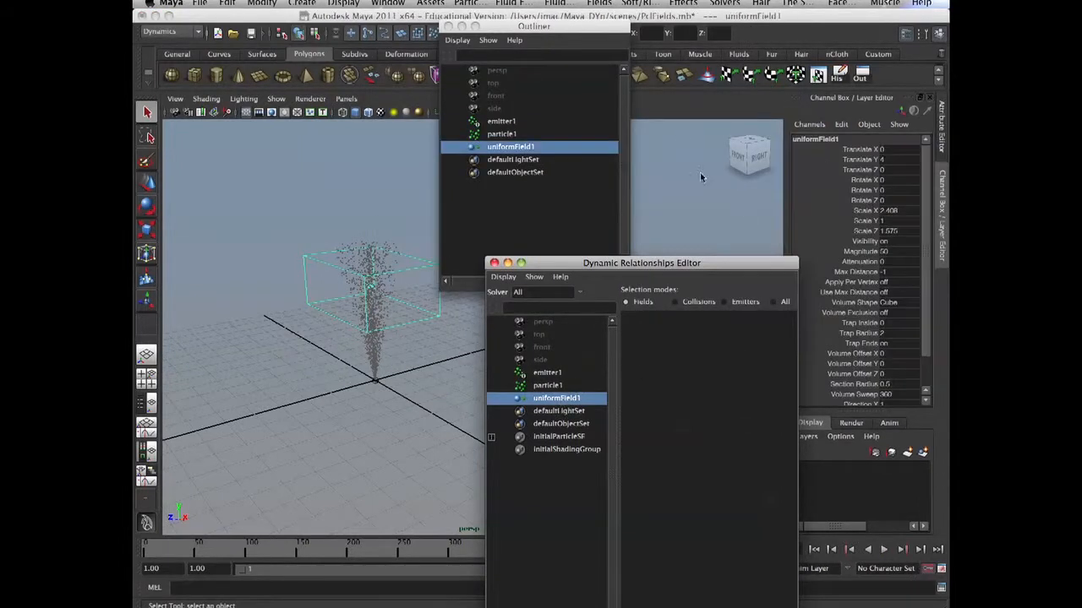
pyautogui.press('Delete')
pyautogui.click(599, 3)
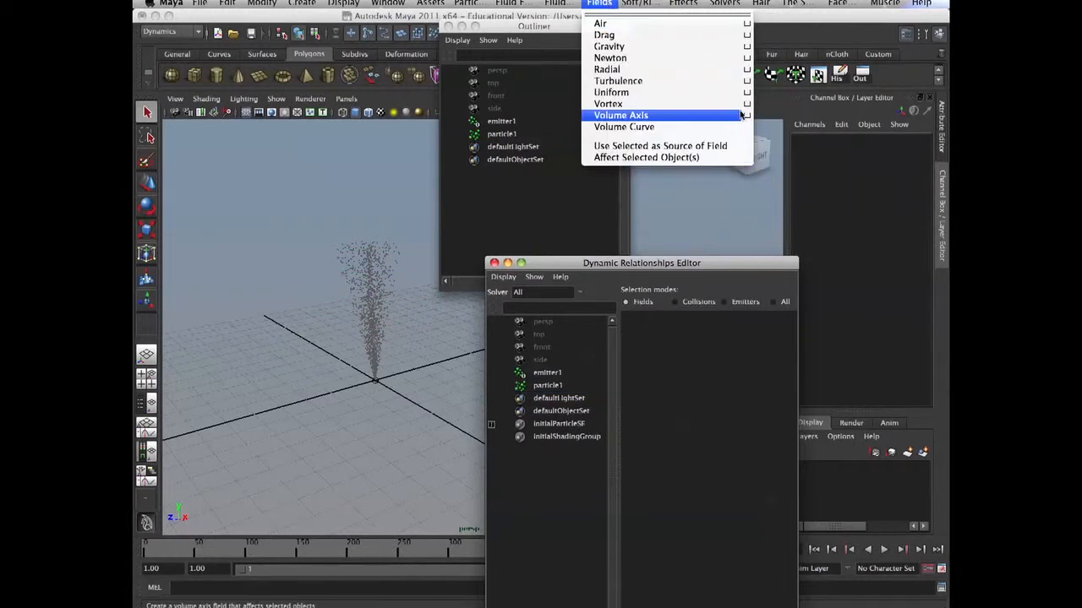
pyautogui.click(724, 120)
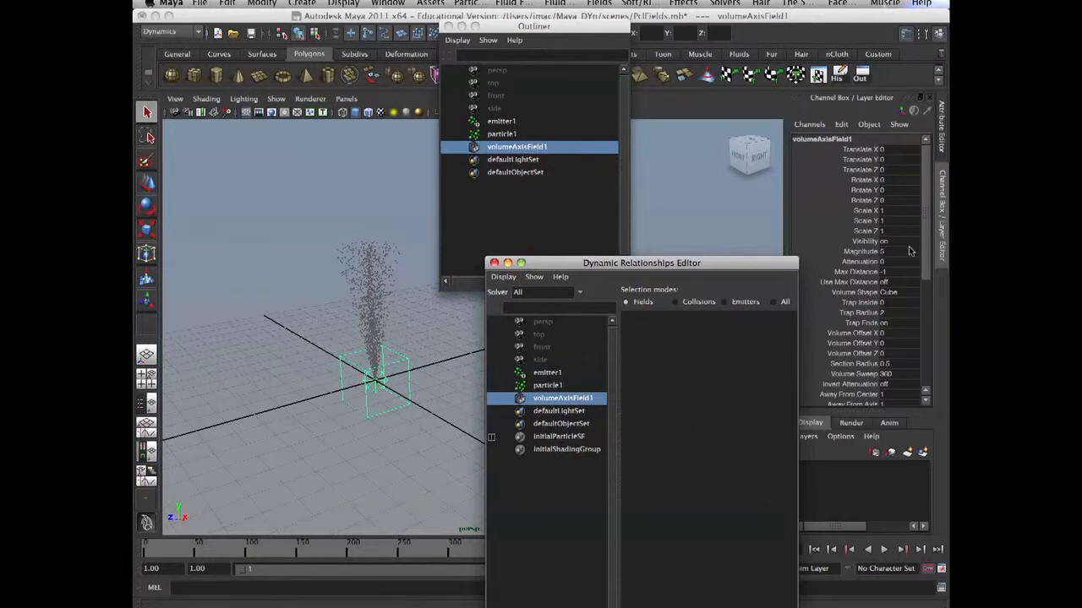
pyautogui.click(909, 36)
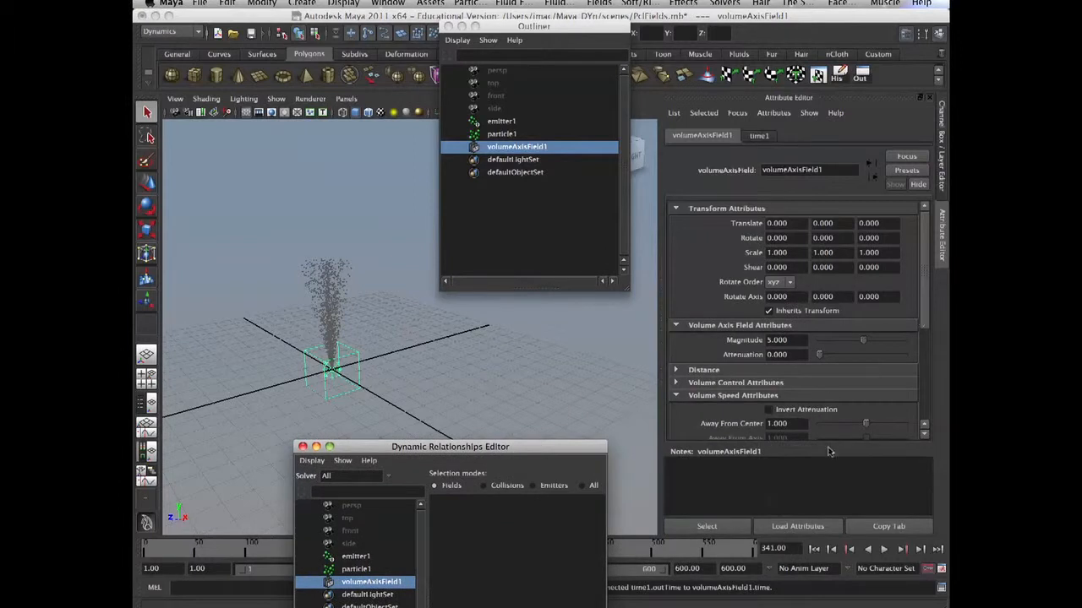
# Play the simulation from the first frame to observe the particles passing the volume axis field, then stop it
pyautogui.click(813, 549)
pyautogui.click(884, 549)
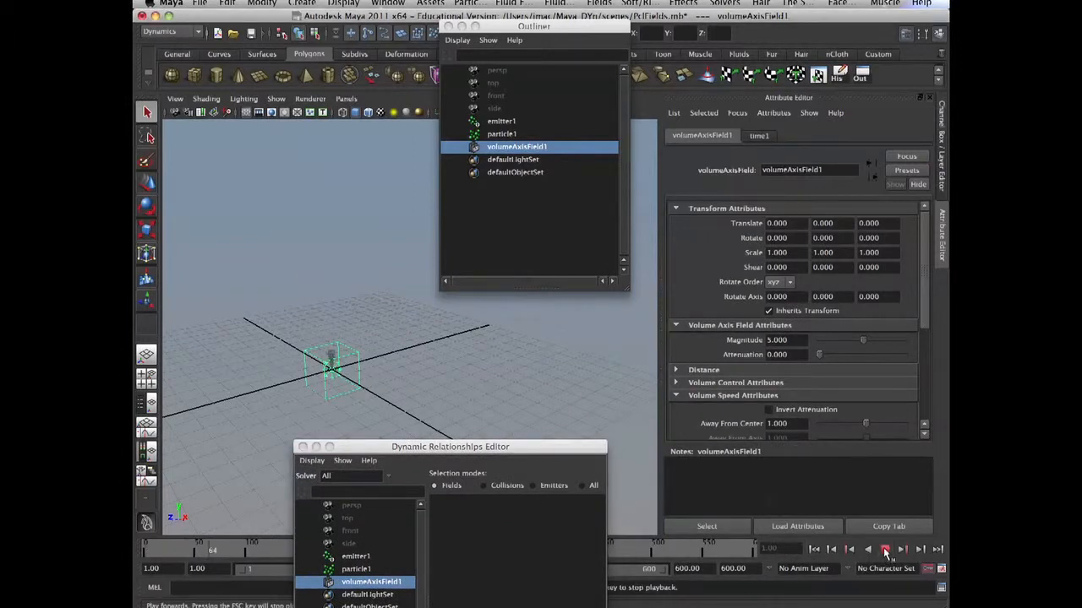
pyautogui.click(884, 550)
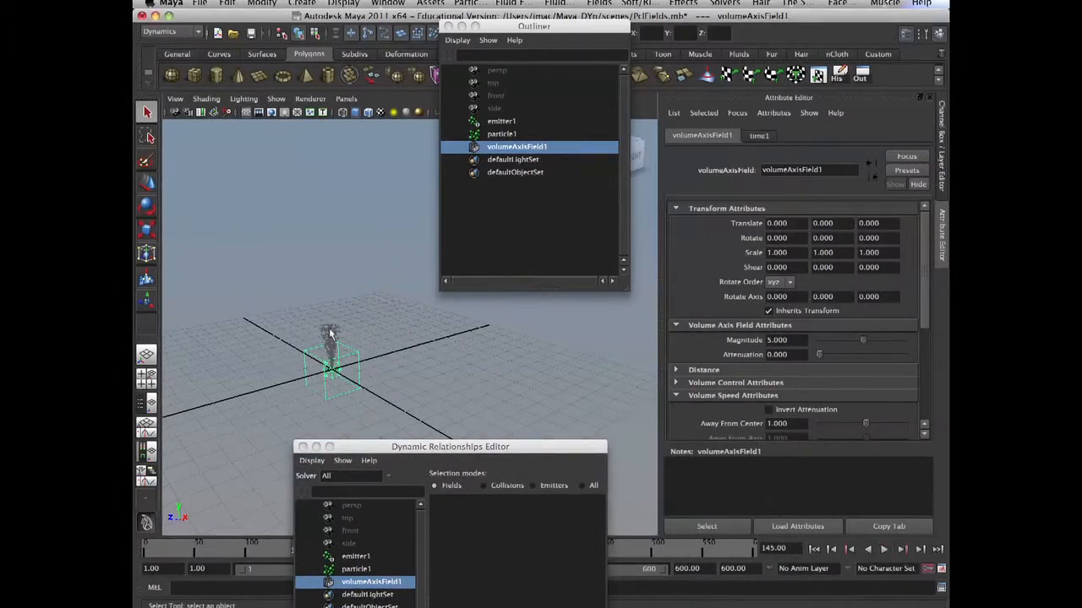
# Move volumeAxisField1 straight up above the emitter to a Translate Y of about 4.755
pyautogui.click(353, 407)
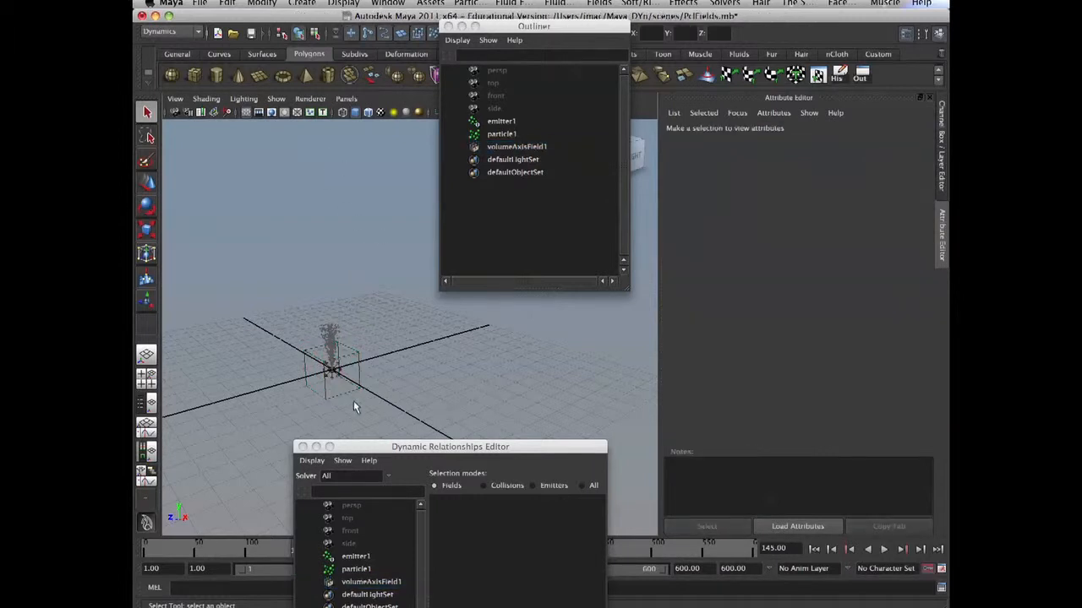
pyautogui.click(367, 409)
pyautogui.press('w')
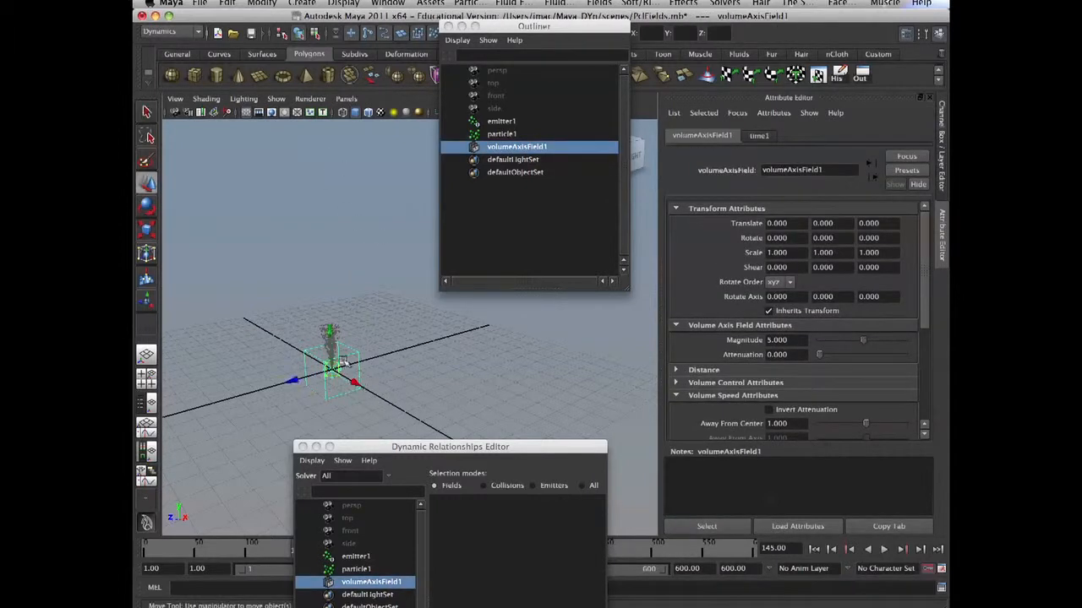
pyautogui.moveTo(333, 335); pyautogui.dragTo(326, 251)
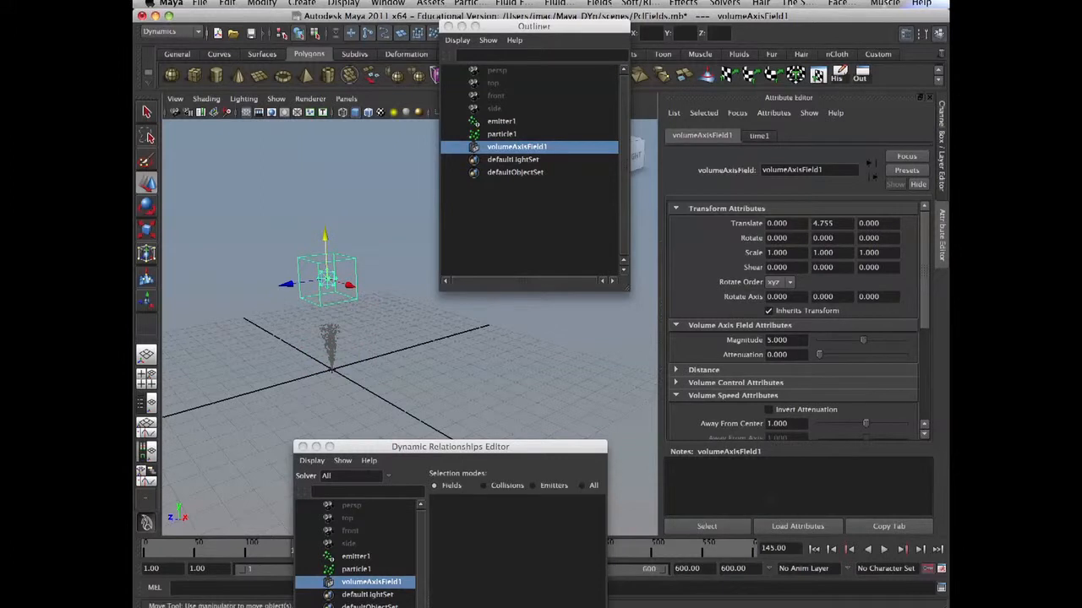
# During playback, set volumeAxisField1's Magnitude to 100, Away From Center to about 8.947 and Along Axis to about 5.188
pyautogui.click(883, 549)
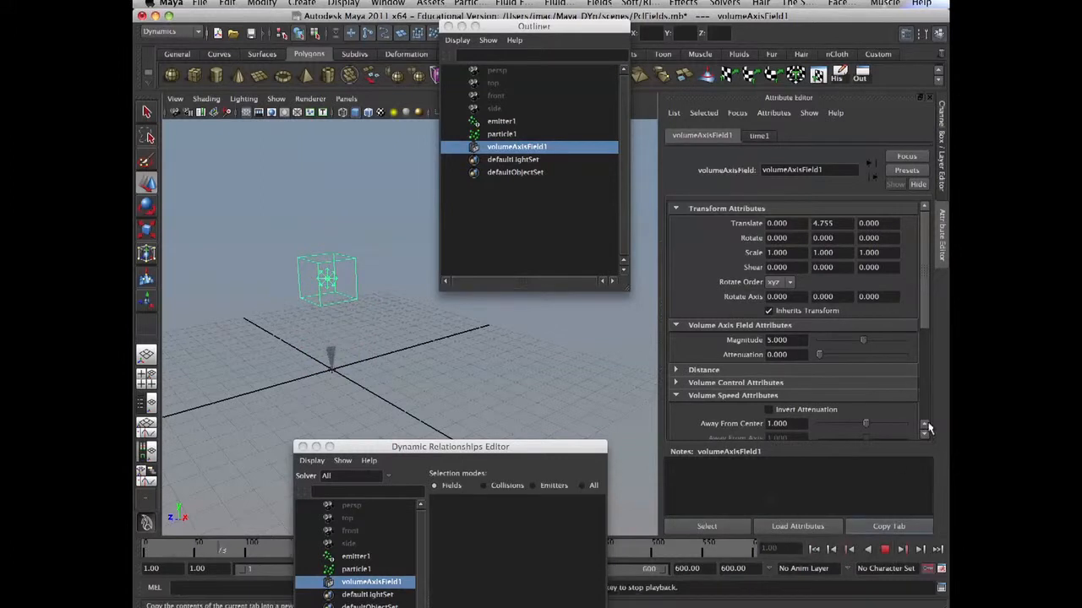
pyautogui.moveTo(863, 340); pyautogui.dragTo(921, 369)
pyautogui.moveTo(866, 324); pyautogui.dragTo(883, 363)
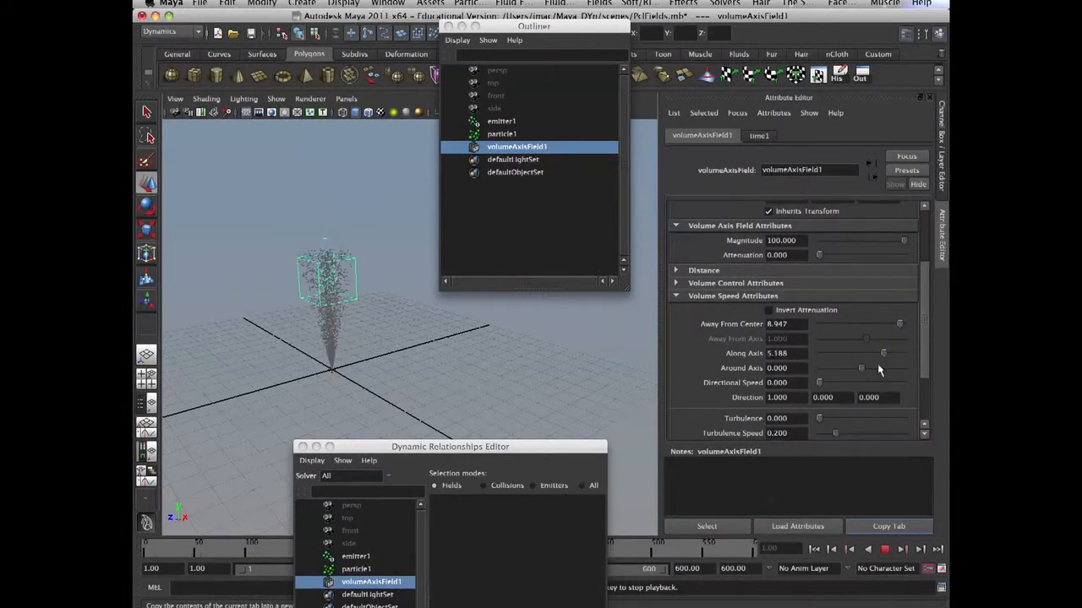
pyautogui.click(885, 550)
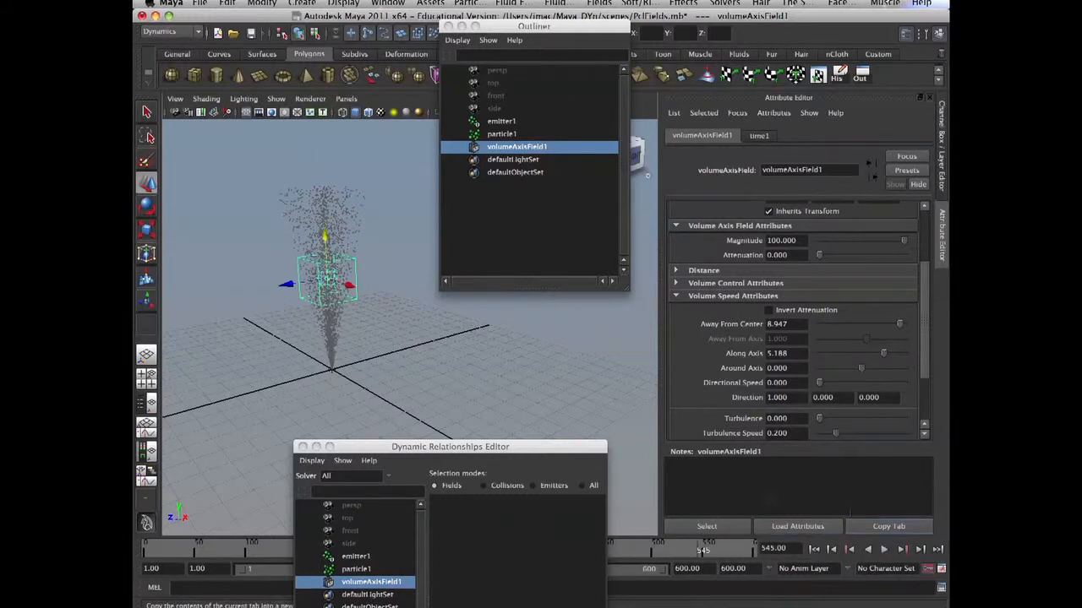
# Connect particle1 to volumeAxisField1 in the Dynamic Relationships Editor and replay the simulation from the first frame
pyautogui.click(545, 133)
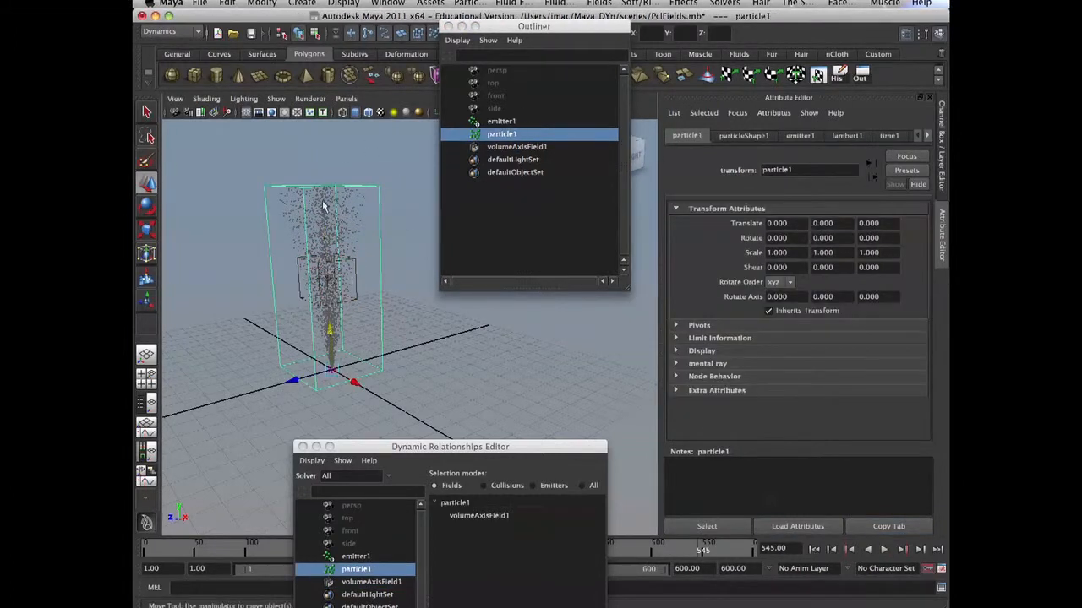
pyautogui.click(387, 3)
pyautogui.moveTo(421, 60)
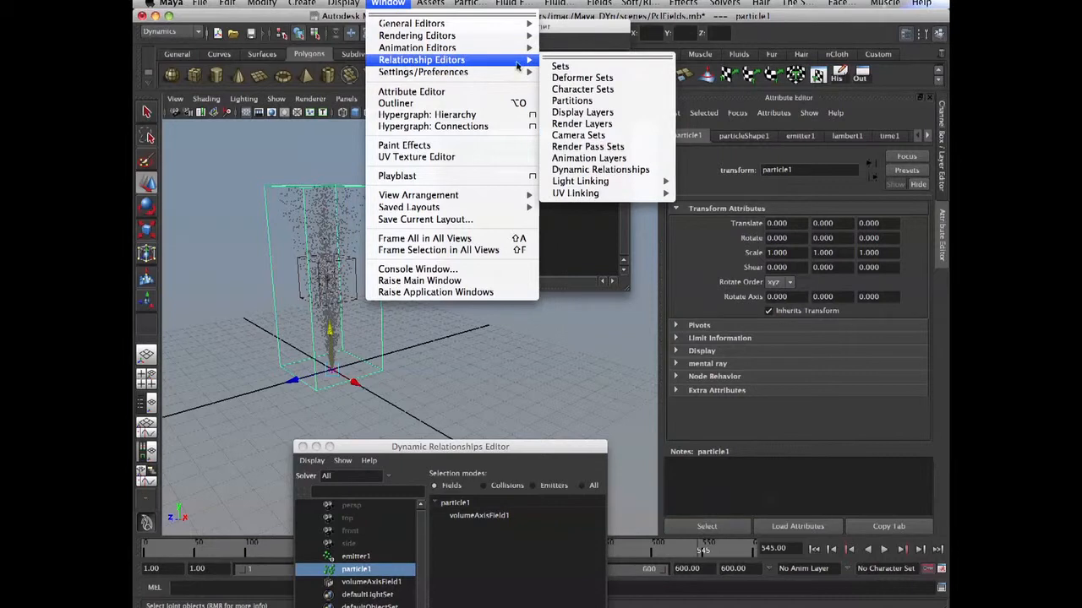
pyautogui.click(600, 169)
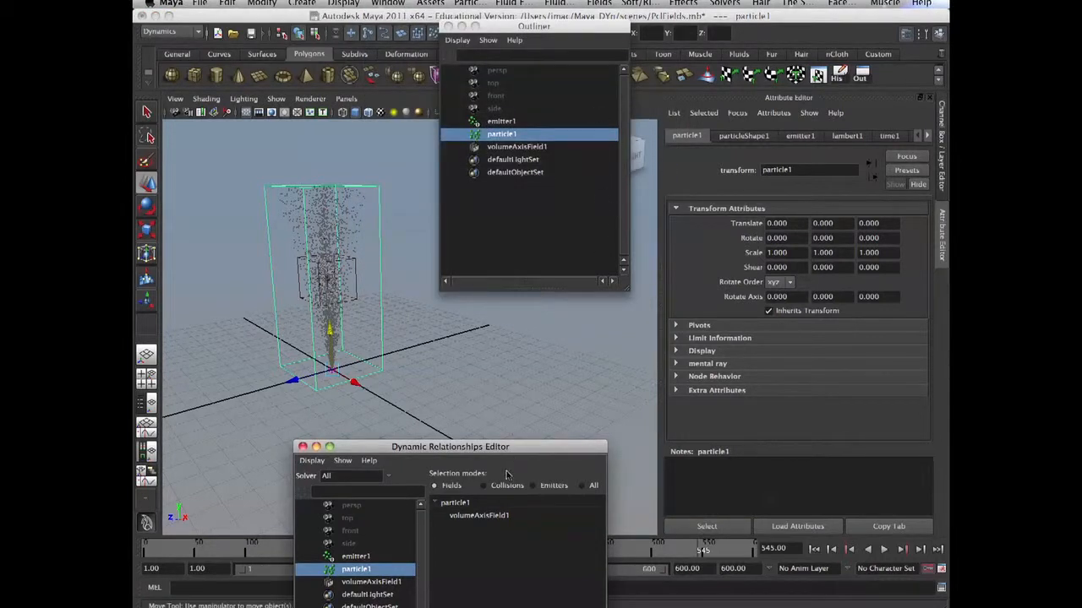
pyautogui.click(498, 516)
pyautogui.click(814, 549)
pyautogui.click(884, 550)
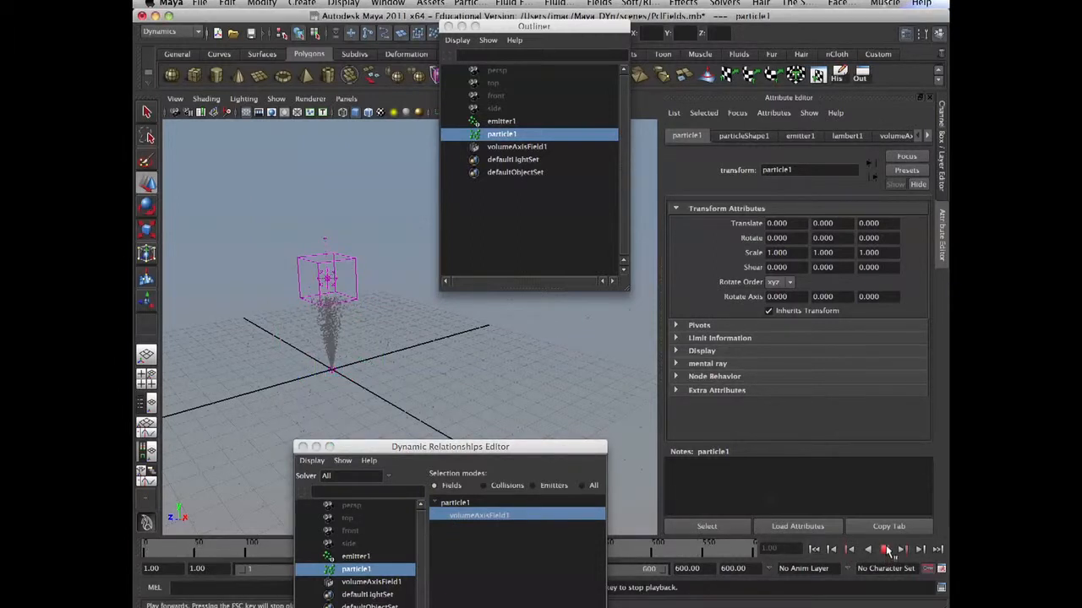
# While the simulation plays, set volumeAxisField1's Away From Center to about 2.180 and Magnitude to about -53.383
pyautogui.click(503, 147)
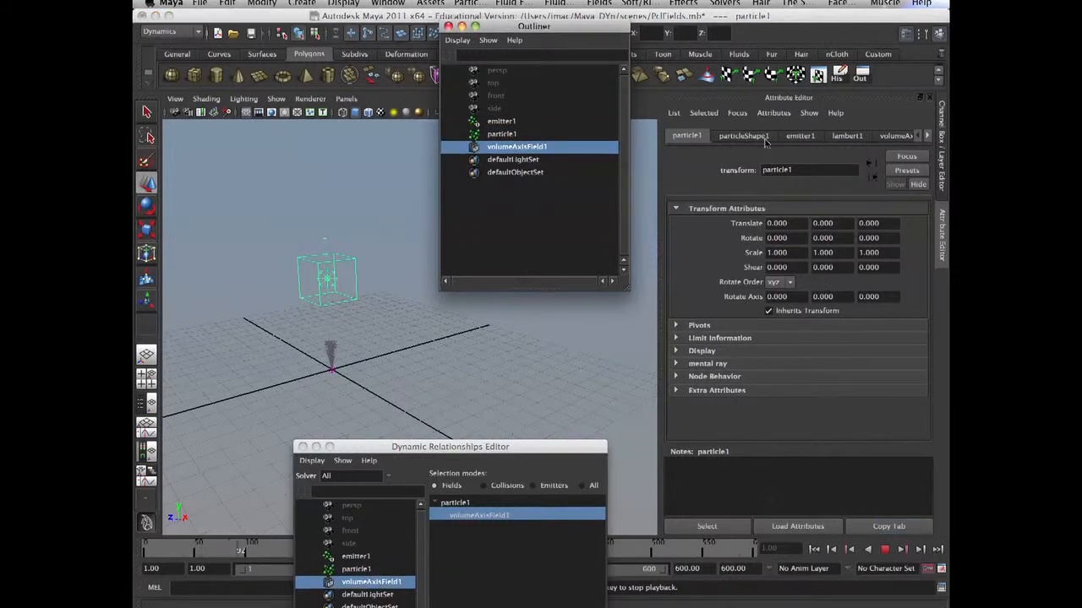
pyautogui.click(894, 136)
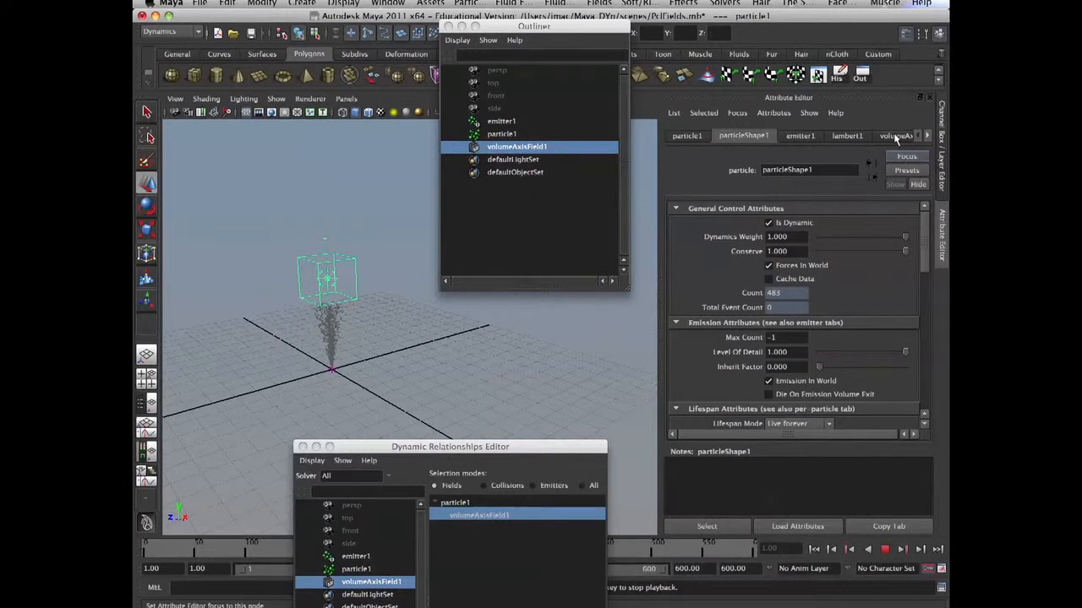
pyautogui.scroll(-3, 898, 209)
pyautogui.moveTo(844, 333); pyautogui.dragTo(870, 326)
pyautogui.click(870, 325)
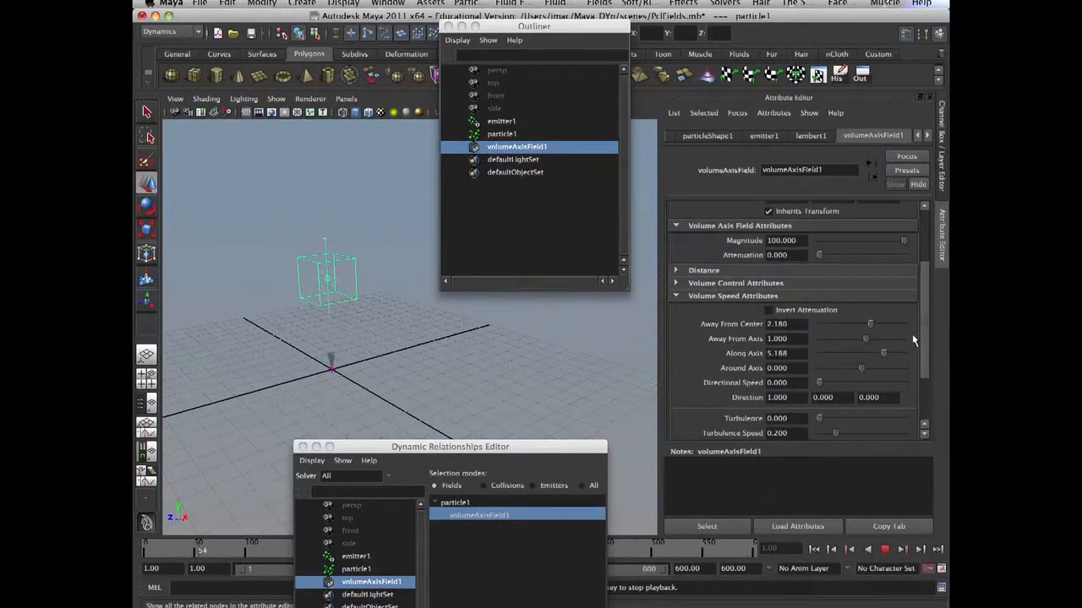
pyautogui.click(837, 241)
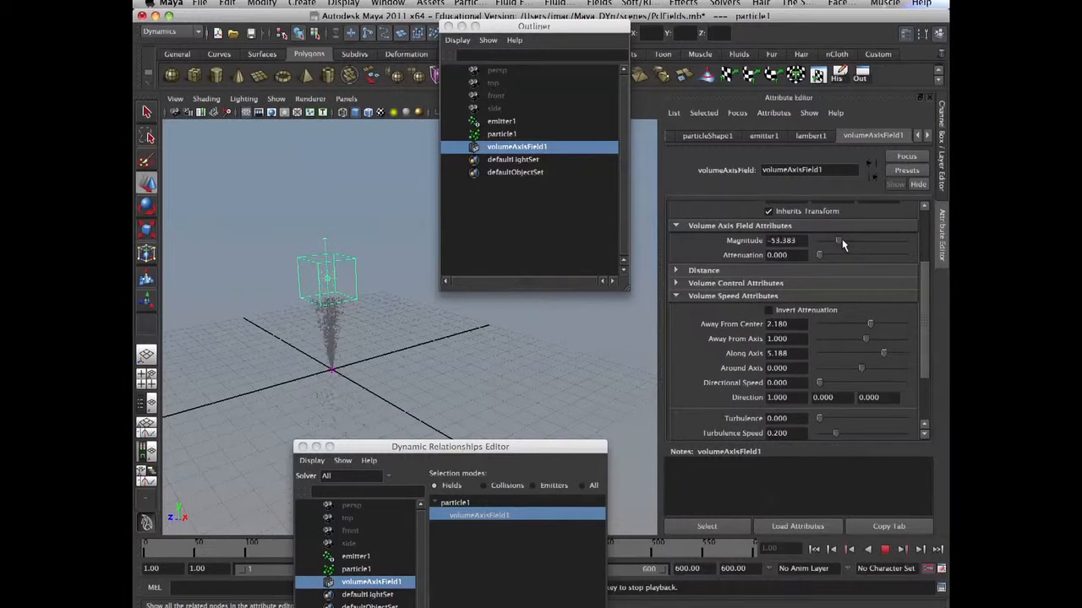
# During playback, set volumeAxisField1's Magnitude to about 2.256, Away From Center to about 0.376 and Along Axis to about 0.526
pyautogui.moveTo(839, 242); pyautogui.dragTo(863, 243)
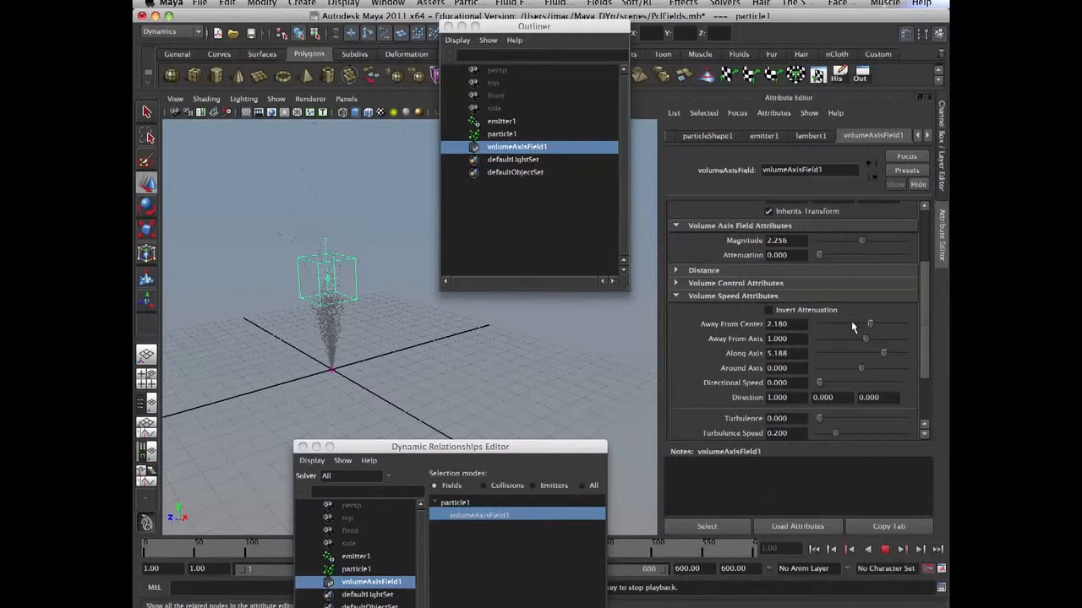
pyautogui.moveTo(871, 328); pyautogui.dragTo(862, 324)
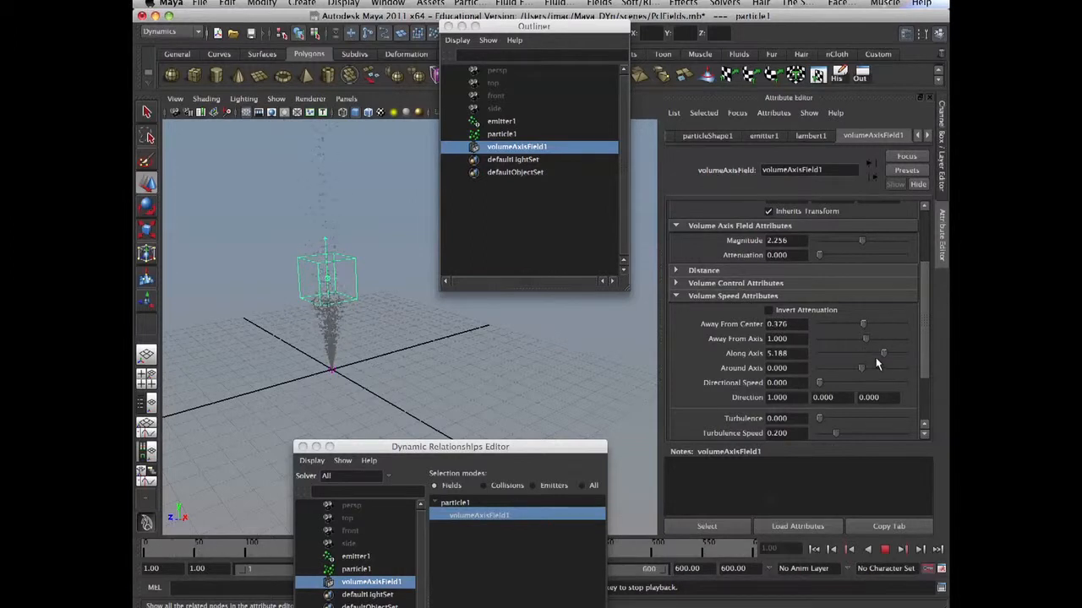
pyautogui.moveTo(875, 359); pyautogui.dragTo(866, 359)
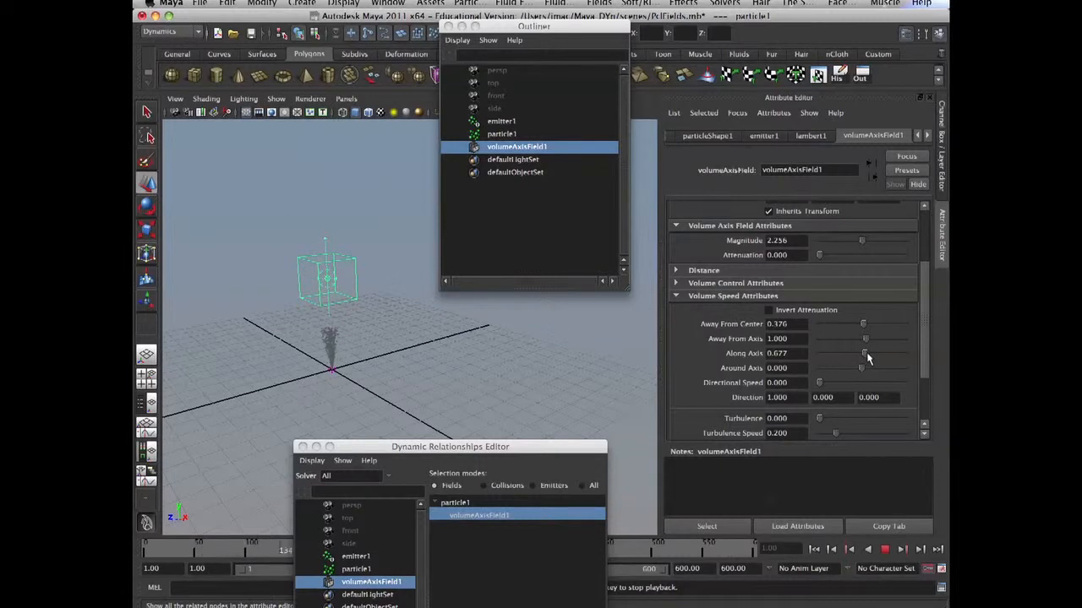
pyautogui.moveTo(865, 357); pyautogui.dragTo(863, 354)
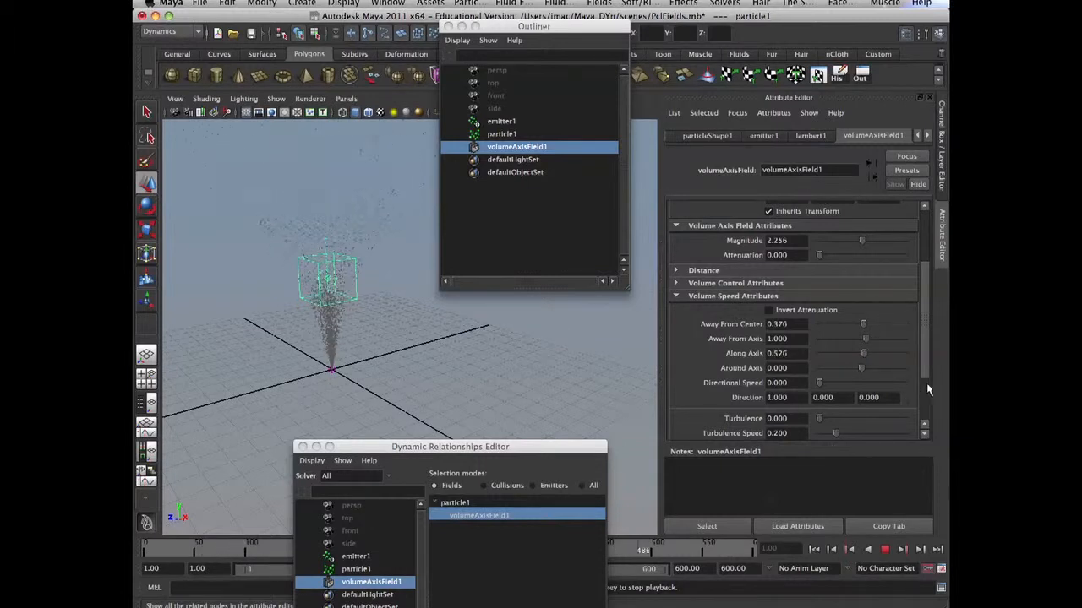
# Expand volumeAxisField1's Volume Control Attributes, set Section Radius to about 0.647 and raise Directional Speed to about 0.083
pyautogui.scroll(-1, 922, 369)
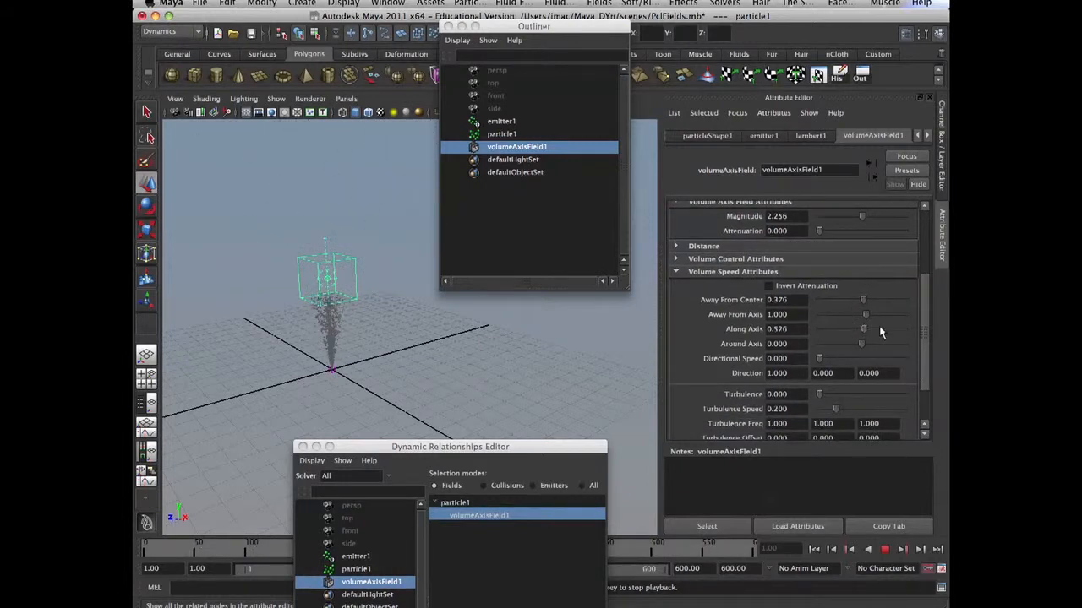
pyautogui.scroll(2, 921, 328)
pyautogui.moveTo(924, 324); pyautogui.dragTo(924, 340)
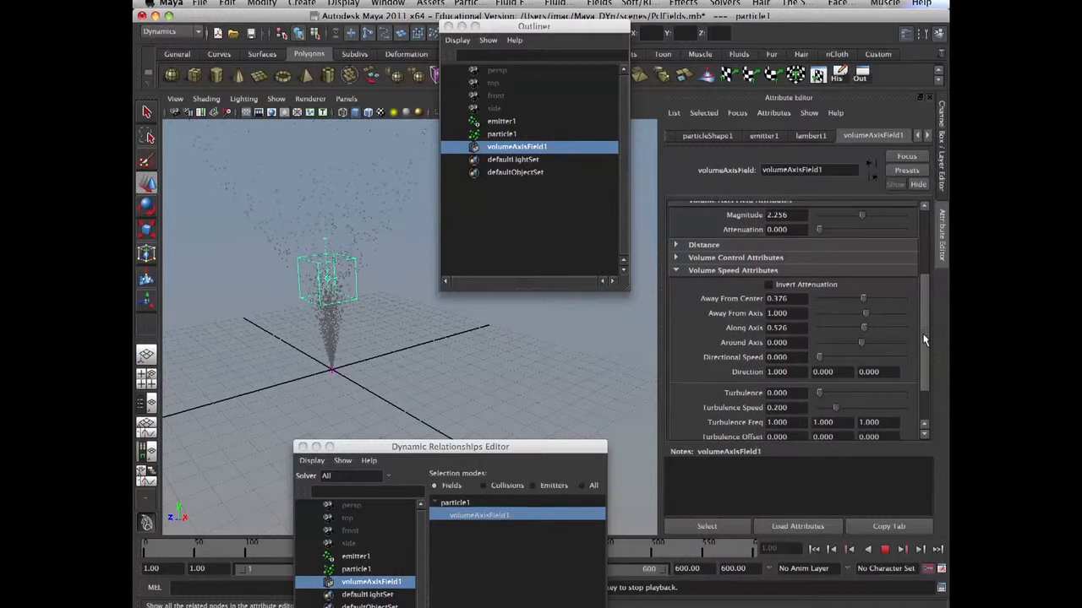
pyautogui.click(752, 258)
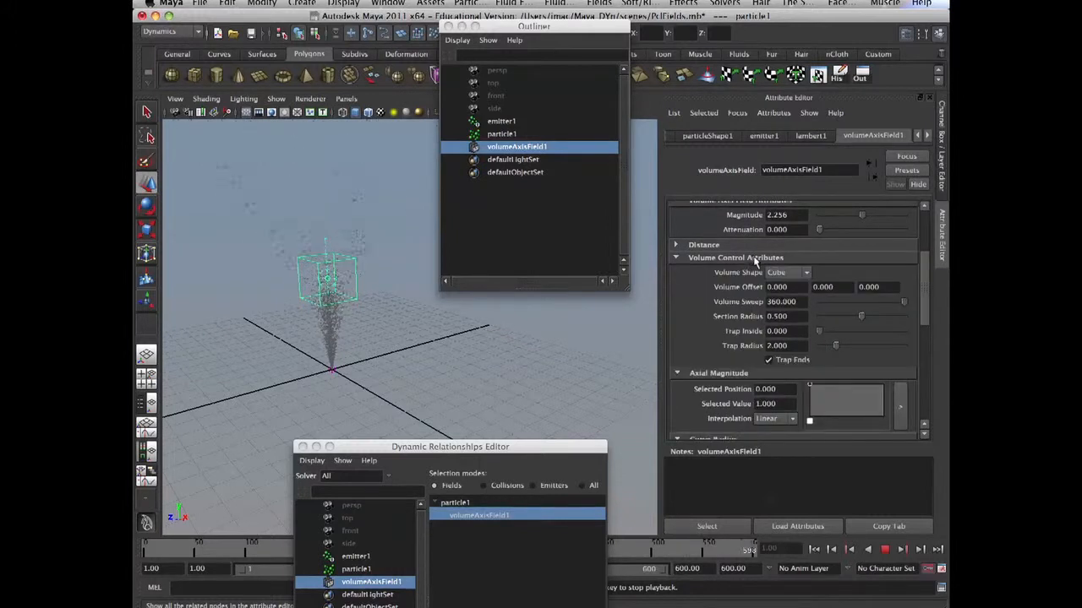
pyautogui.moveTo(876, 325); pyautogui.dragTo(923, 391)
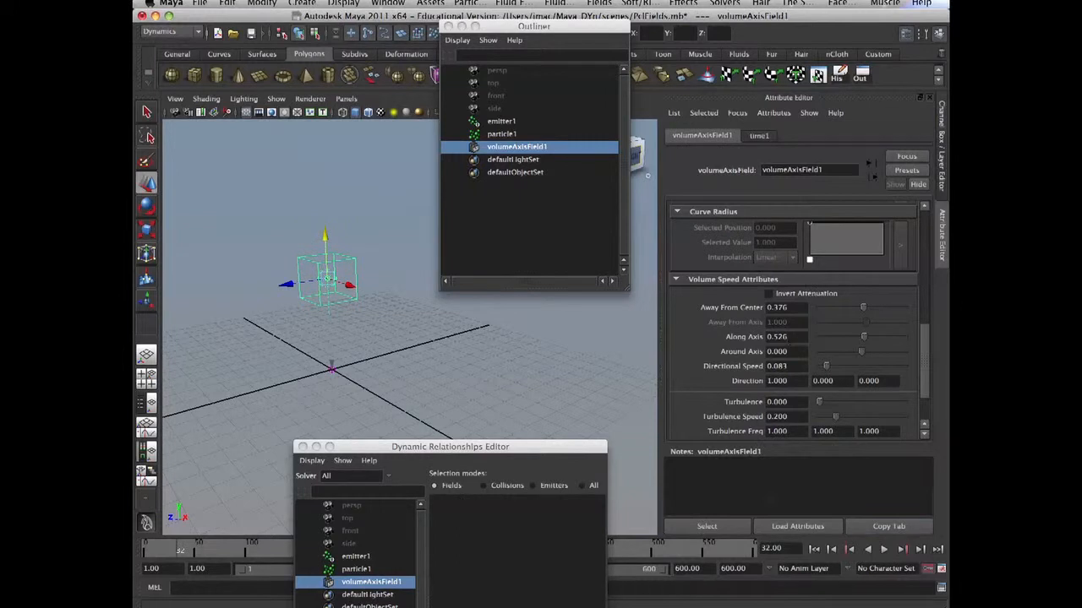
# Set volumeAxisField1's Along Axis, Away From Center and Directional Speed to 0, and its Turbulence to about 0.752
pyautogui.doubleClick(782, 337)
pyautogui.write('0.000')
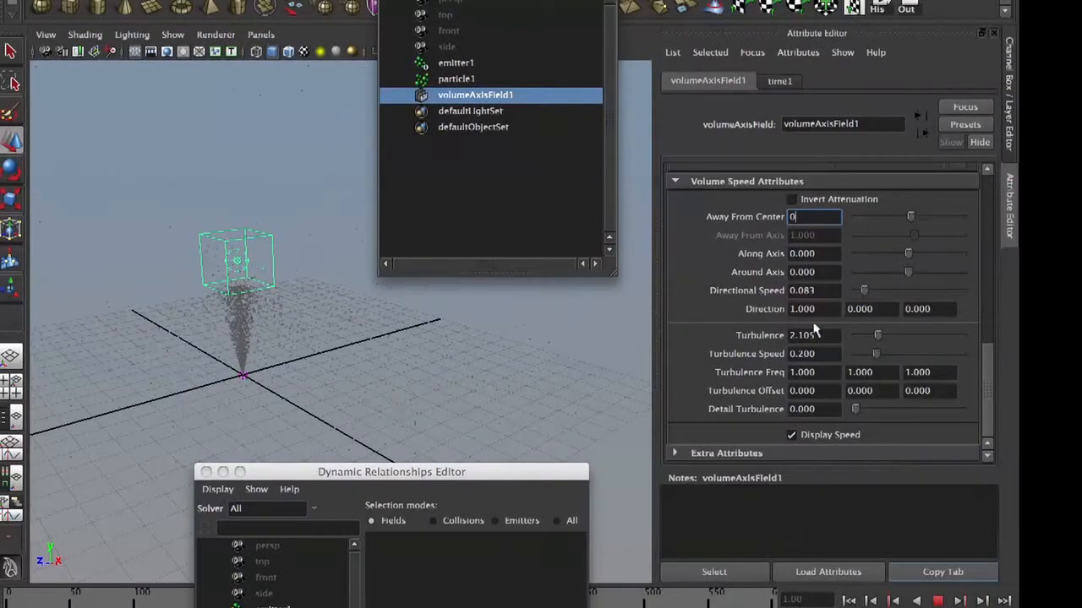
pyautogui.moveTo(877, 335); pyautogui.dragTo(862, 335)
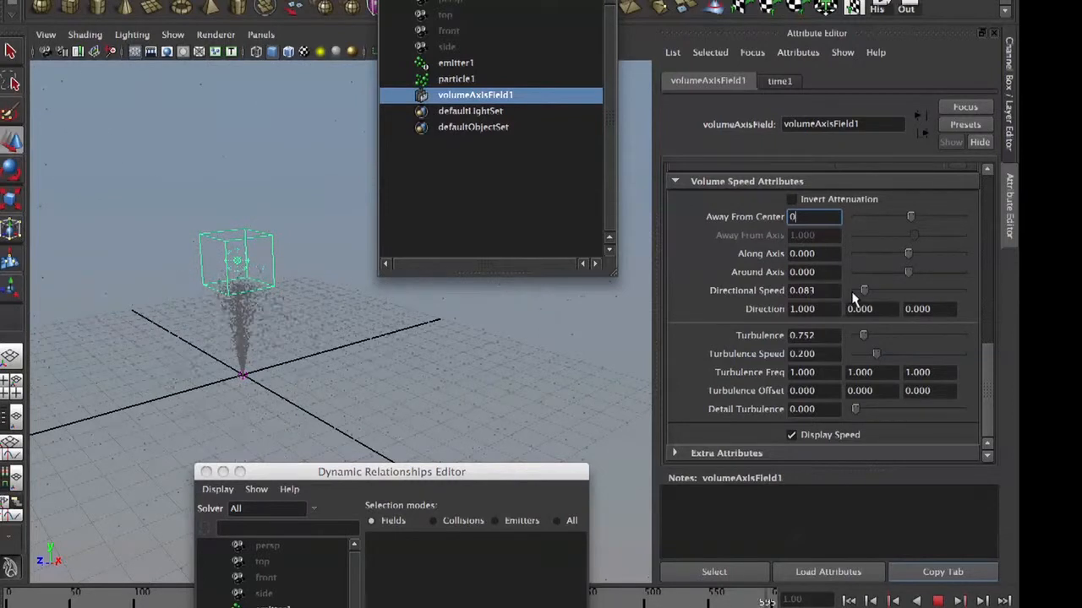
pyautogui.click(857, 290)
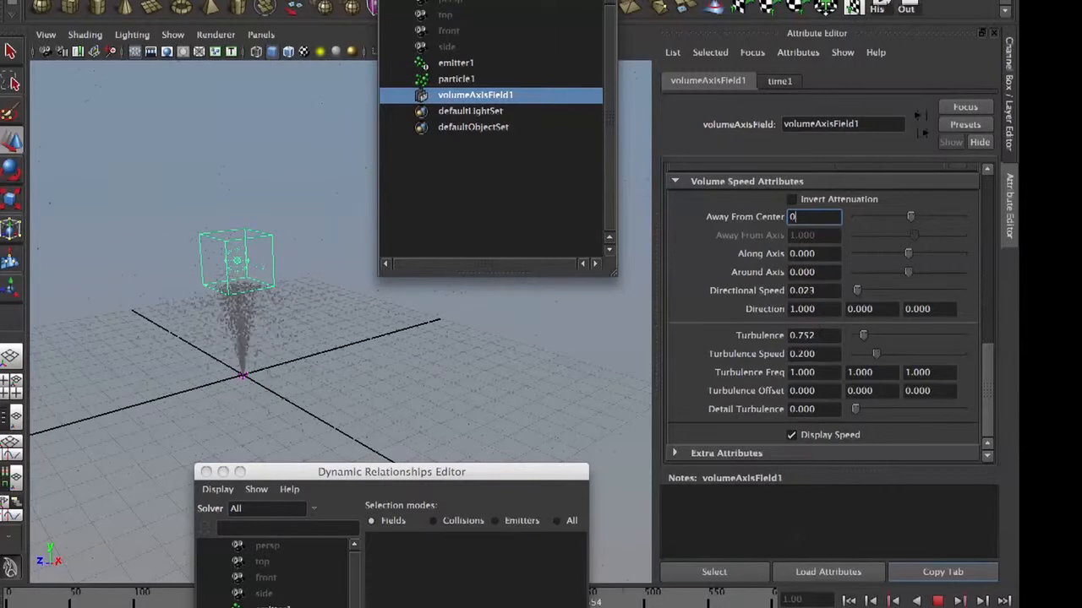
pyautogui.moveTo(857, 290); pyautogui.dragTo(849, 291)
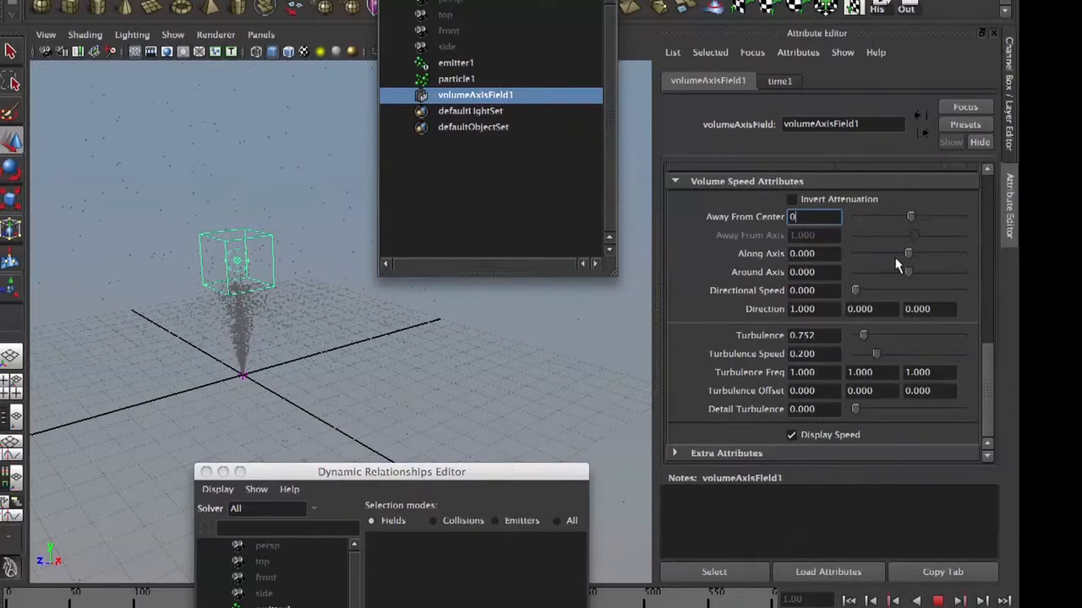
# Set volumeAxisField1's Along Axis to about 0.075 and its Around Axis to 0.5 while the simulation plays
pyautogui.moveTo(910, 253)
pyautogui.mouseDown()
pyautogui.moveTo(922, 256)
pyautogui.moveTo(907, 255)
pyautogui.moveTo(903, 271)
pyautogui.moveTo(915, 272)
pyautogui.mouseUp()
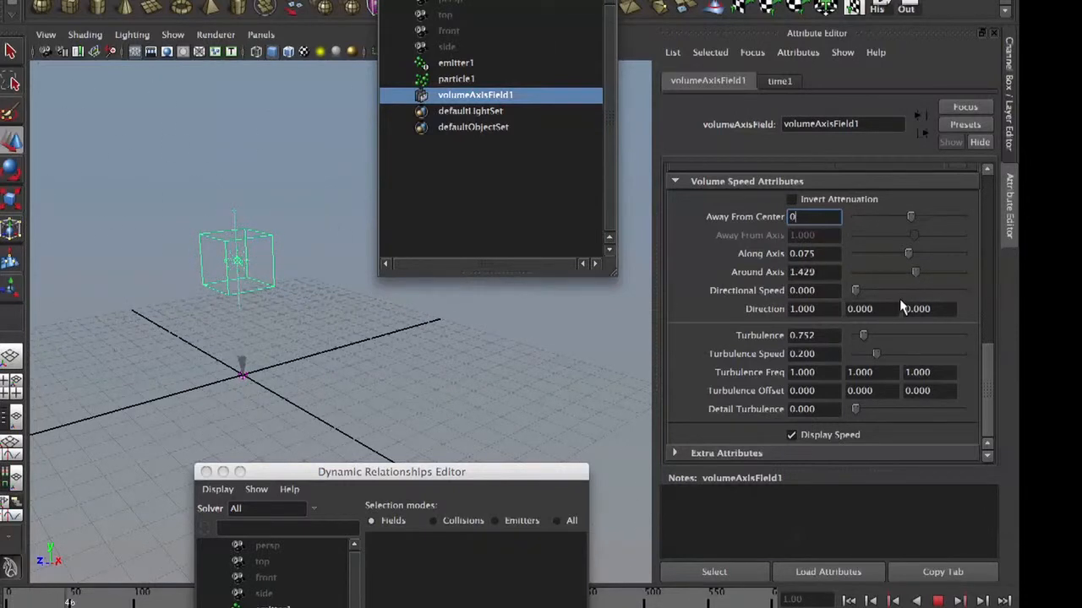
pyautogui.click(811, 272)
pyautogui.doubleClick(811, 272)
pyautogui.write('0.5')
pyautogui.press('Return')
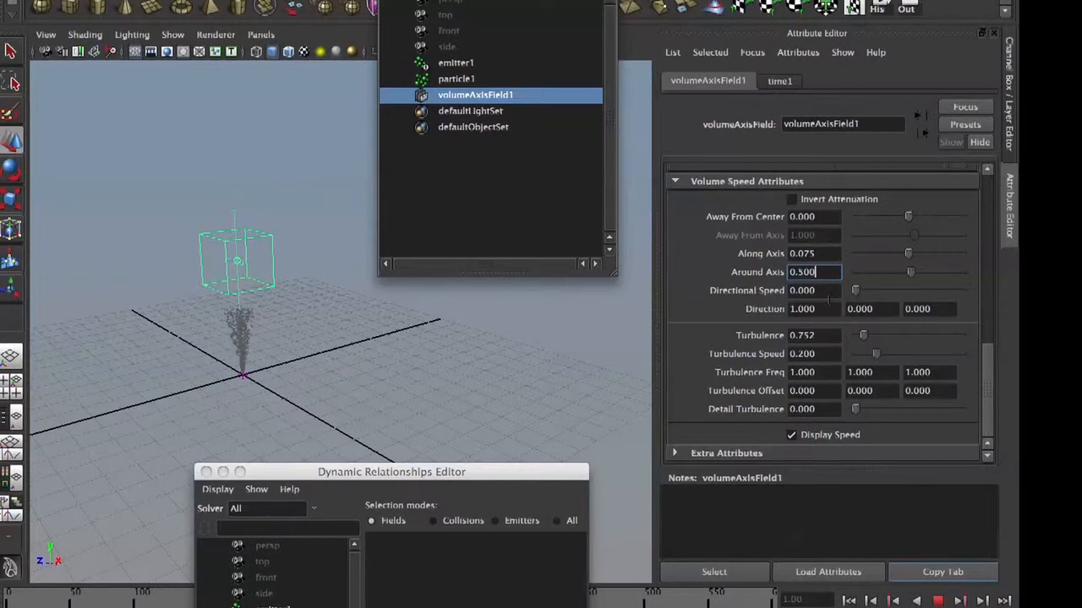
# Set volumeAxisField1's Magnitude to 0.5, watch the particles, and stop and rewind the simulation to the first frame
pyautogui.moveTo(978, 374); pyautogui.dragTo(978, 222)
pyautogui.doubleClick(824, 287)
pyautogui.write('0.500')
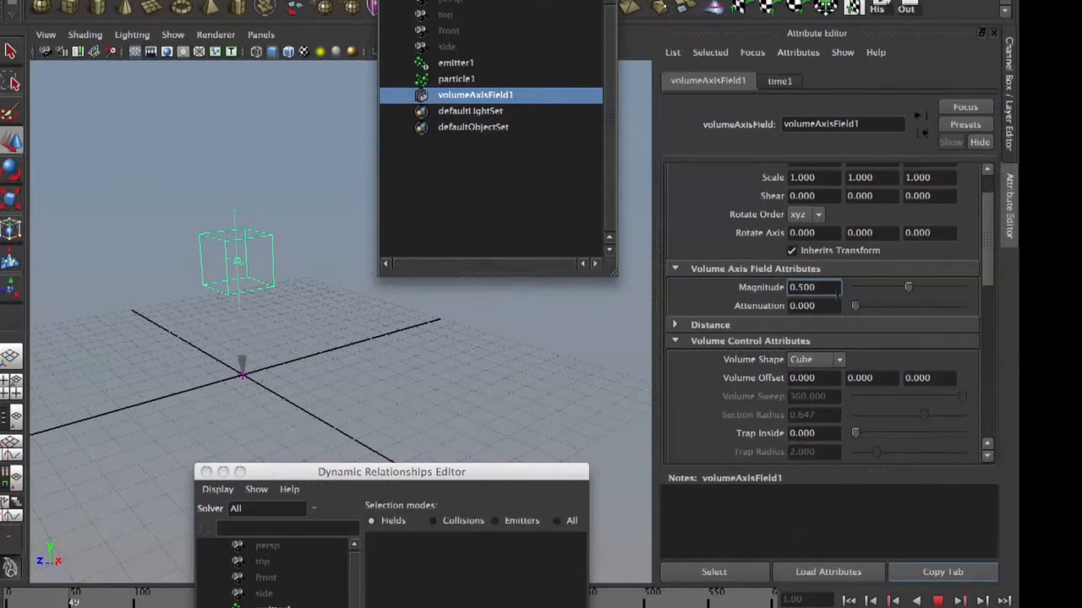
pyautogui.press('Return')
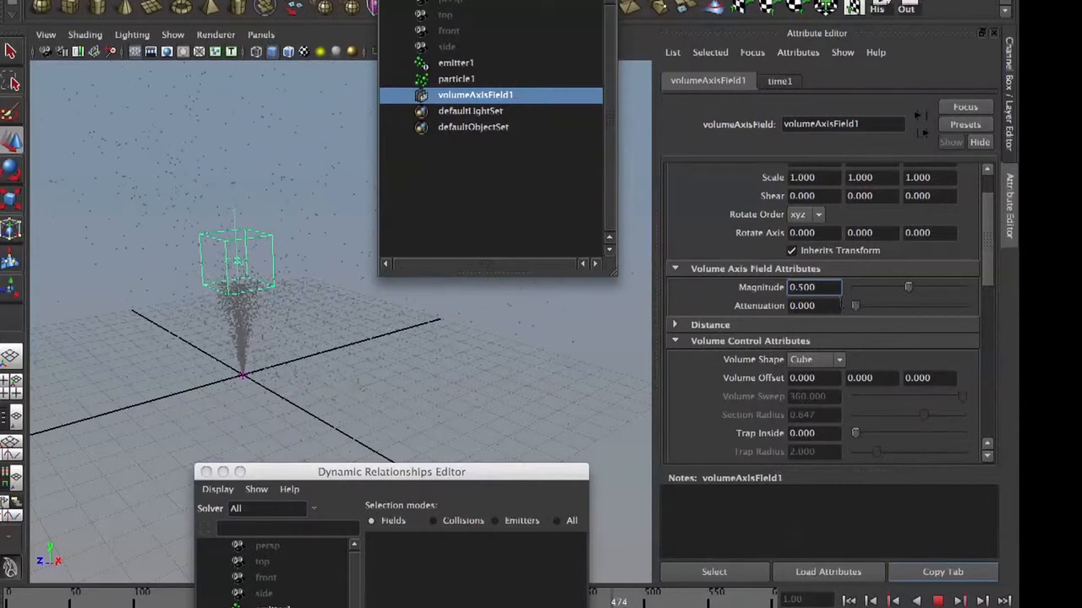
pyautogui.click(937, 601)
pyautogui.click(850, 601)
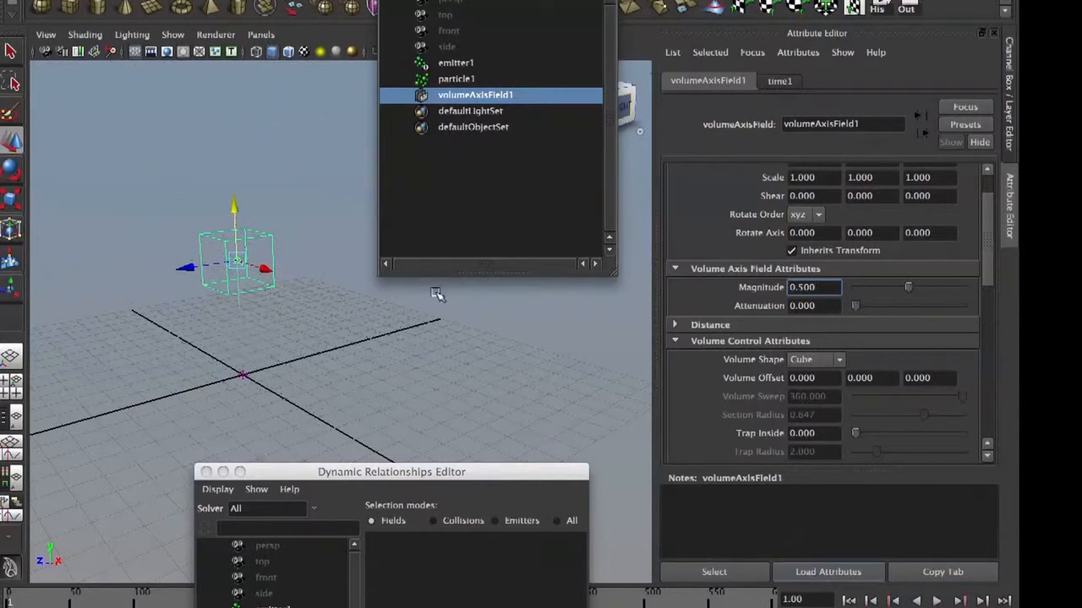
# Scale volumeAxisField1 up uniformly to about 2.142
pyautogui.click(265, 283)
pyautogui.click(273, 283)
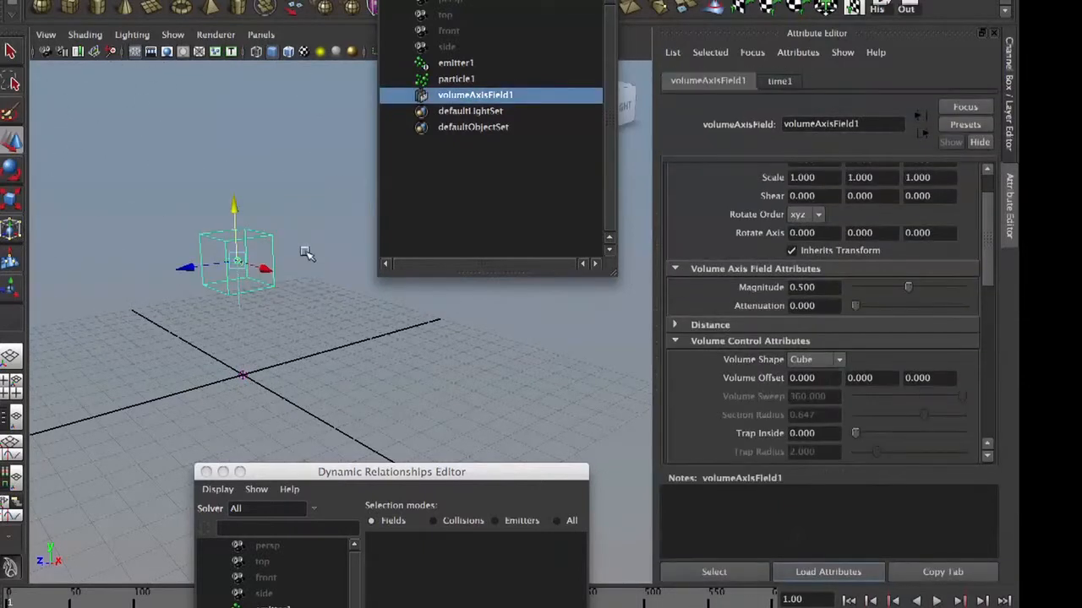
pyautogui.press('r')
pyautogui.moveTo(238, 260); pyautogui.dragTo(394, 287)
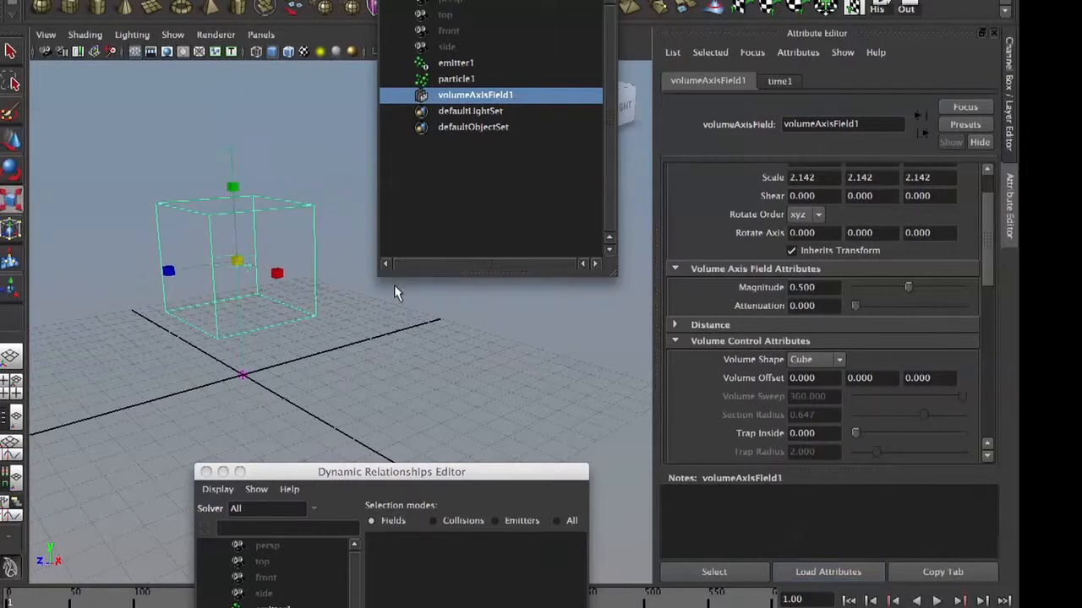
# Change volumeAxisField1's Volume Shape to Sphere and play the simulation to check the particles' response
pyautogui.click(839, 359)
pyautogui.click(835, 399)
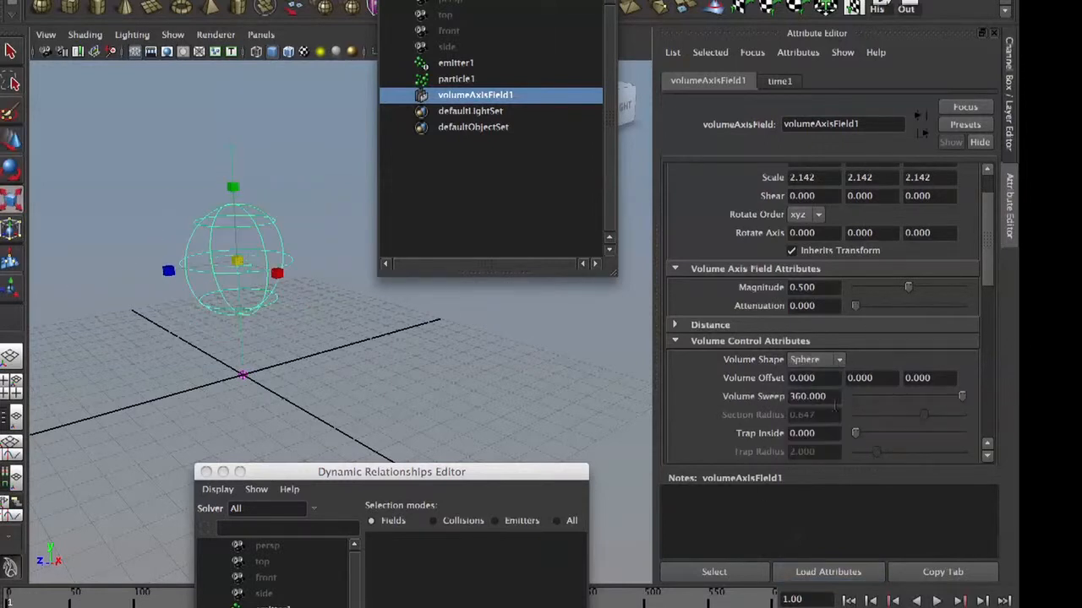
pyautogui.click(936, 601)
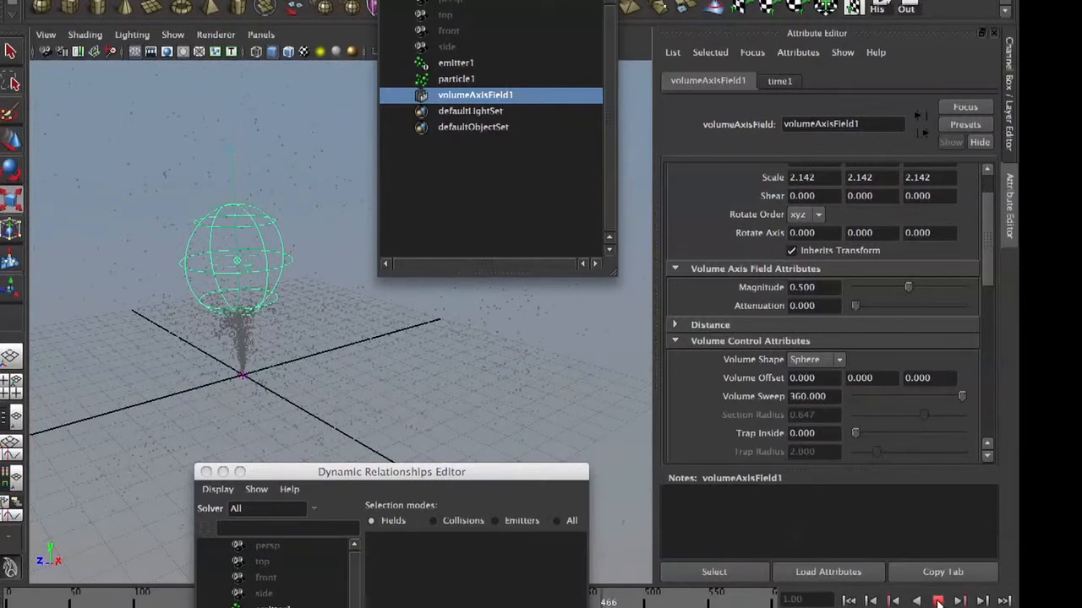
pyautogui.click(937, 601)
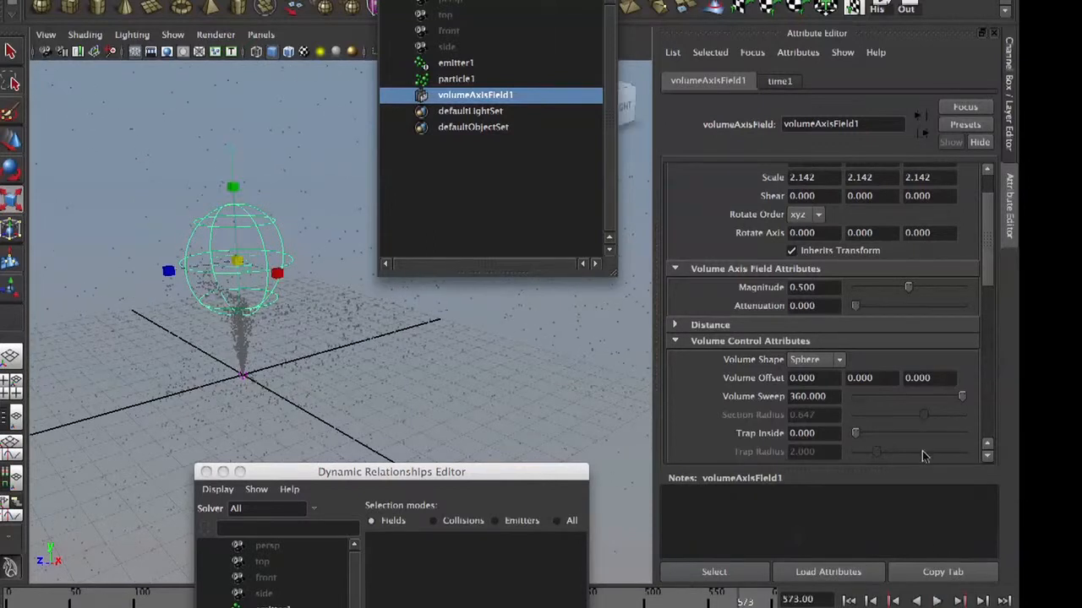
# Delete volumeAxisField1 from the scene, keeping emitter1 and particle1
pyautogui.click(576, 0)
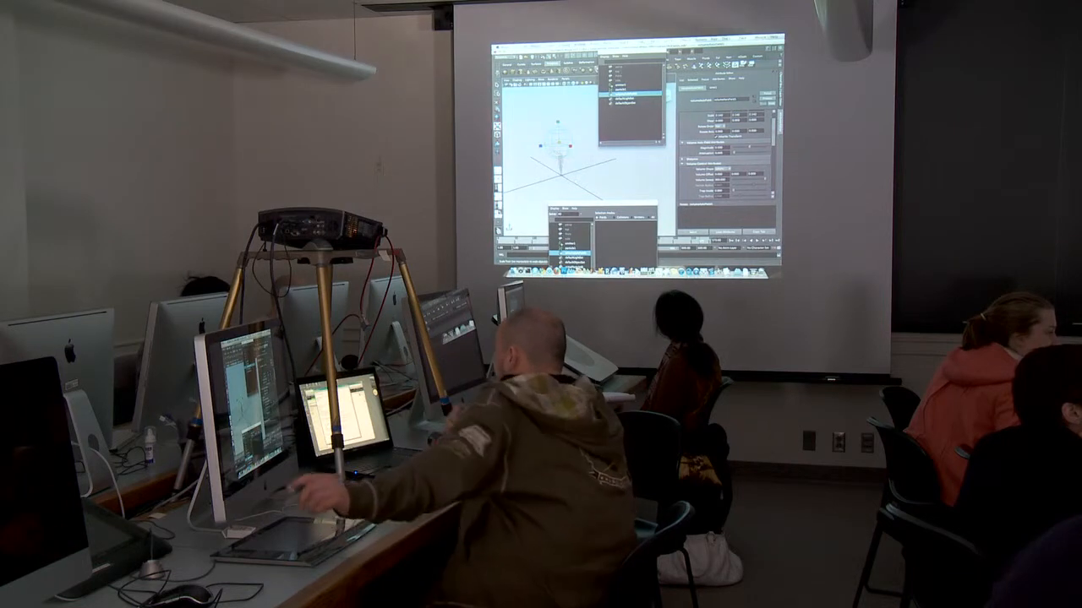
pyautogui.click(621, 178)
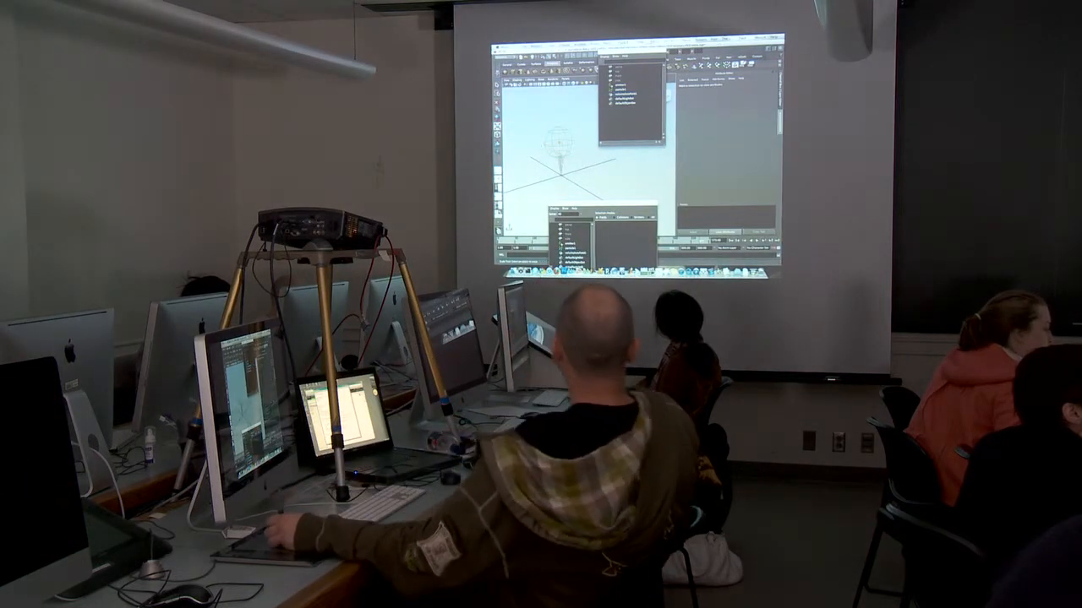
pyautogui.moveTo(535, 119); pyautogui.dragTo(581, 161)
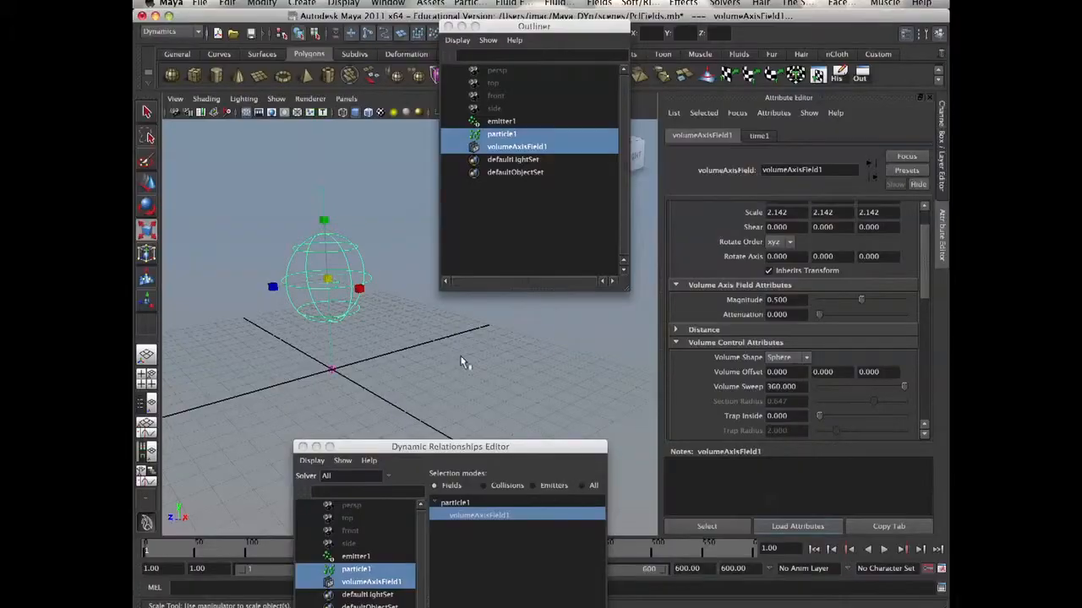
pyautogui.click(464, 362)
pyautogui.click(365, 230)
pyautogui.press('Delete')
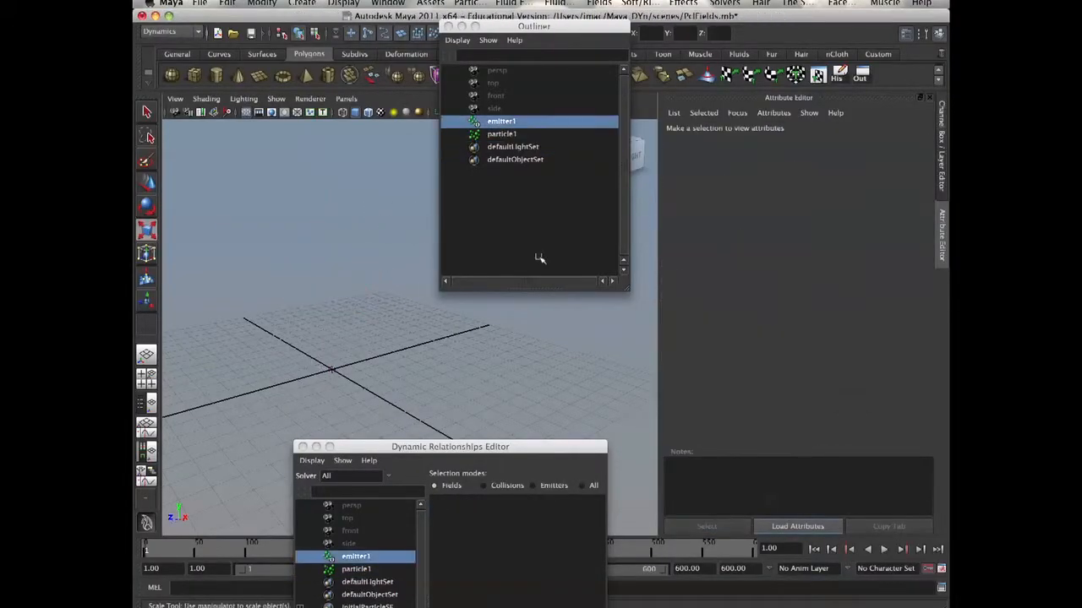
# Set emitter1's Emitter Type to Volume
pyautogui.click(811, 340)
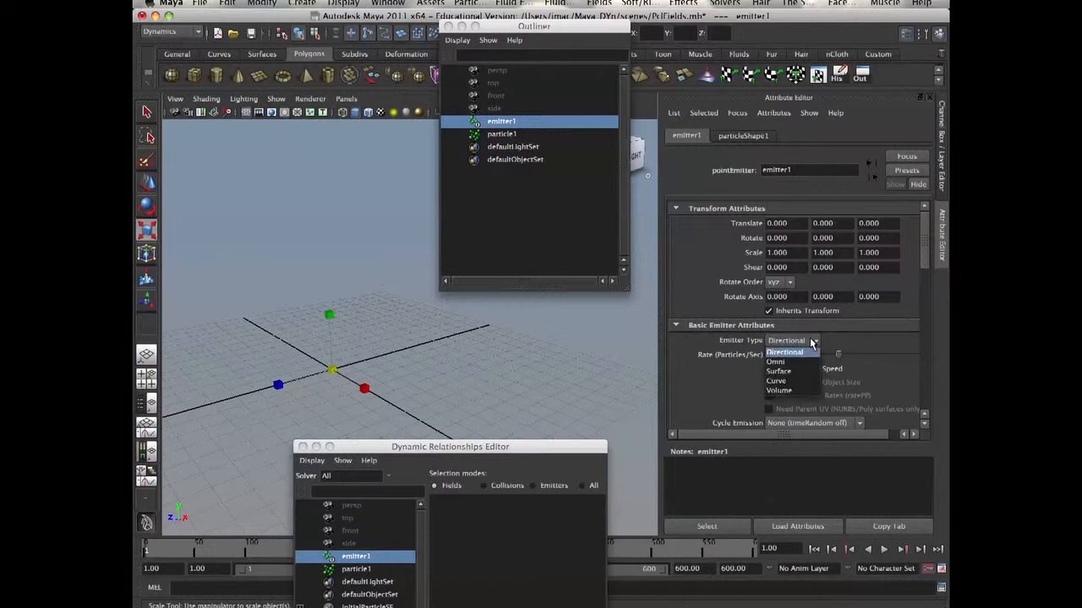
pyautogui.click(778, 390)
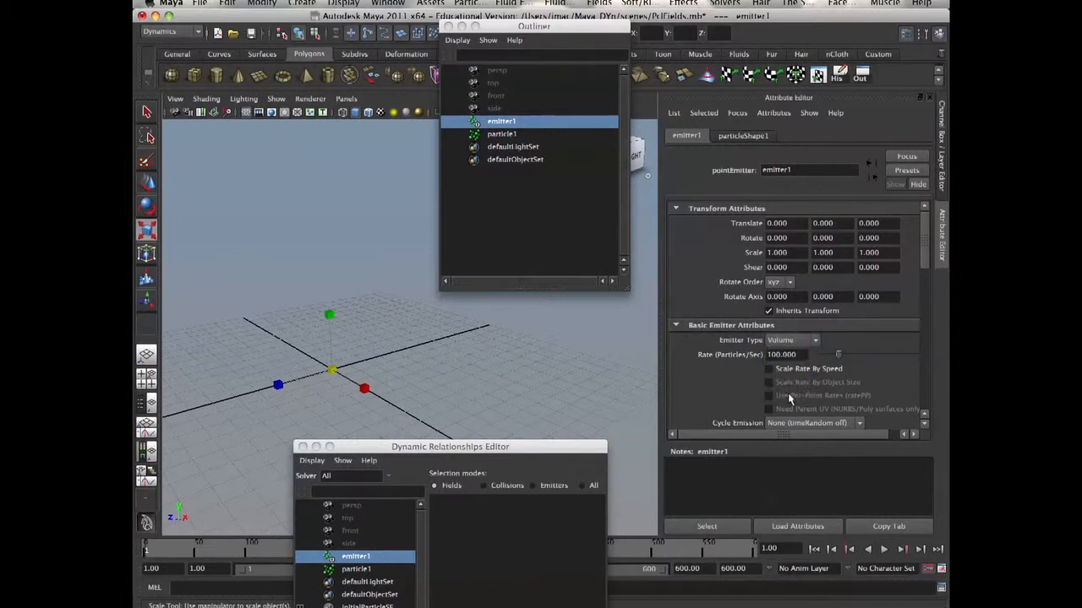
pyautogui.moveTo(924, 255); pyautogui.dragTo(924, 305)
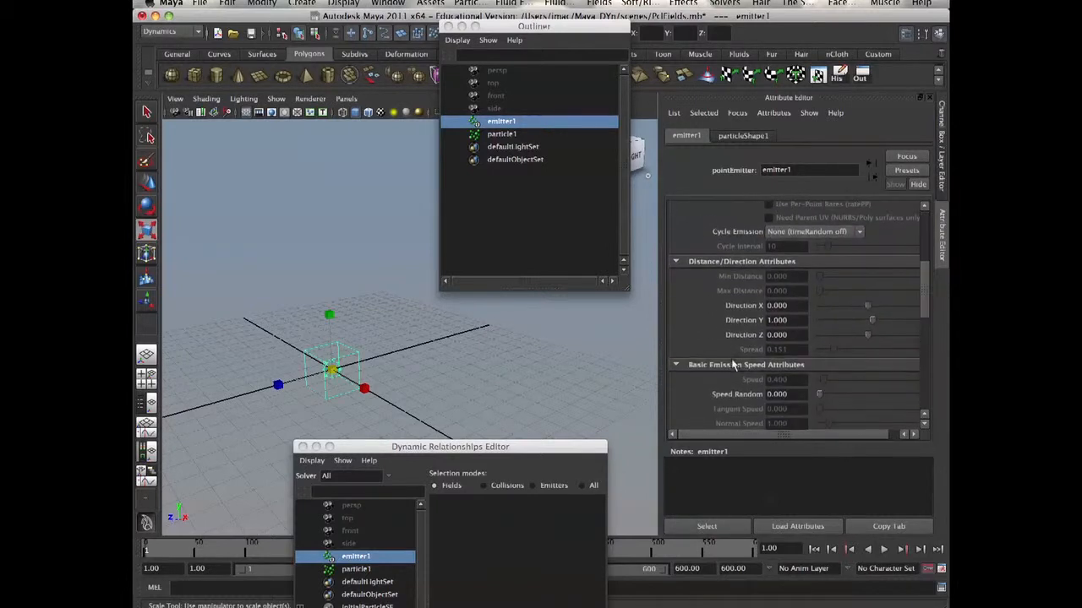
# Scale the volume emitter into a wide, flat box, about 4.55 in X and 0.855 in Y, and briefly play the simulation
pyautogui.click(452, 381)
pyautogui.click(346, 359)
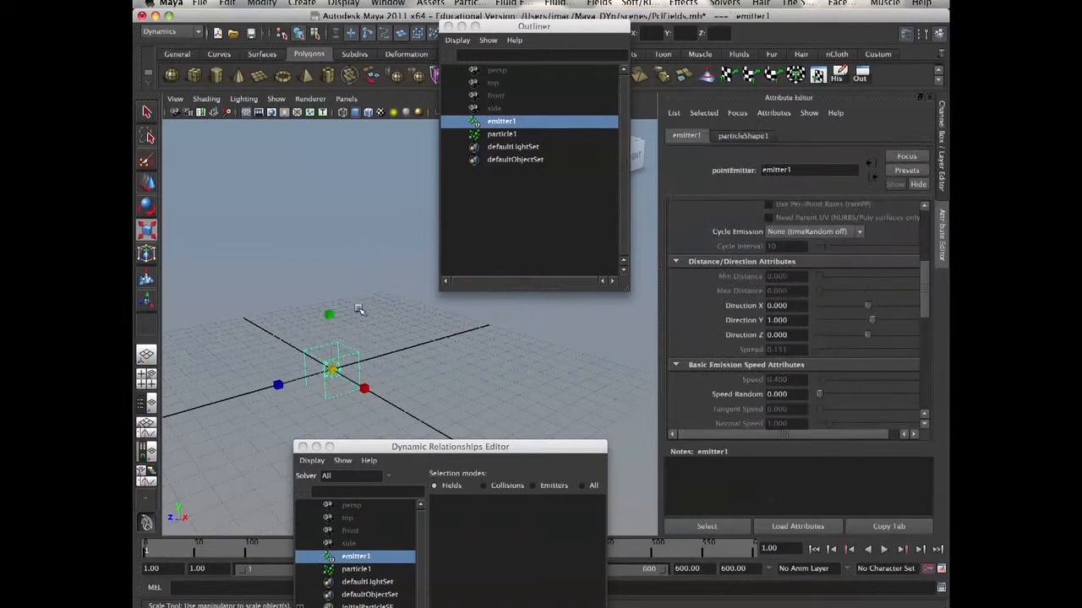
pyautogui.moveTo(332, 369); pyautogui.dragTo(416, 381)
pyautogui.moveTo(331, 315); pyautogui.dragTo(335, 356)
pyautogui.moveTo(365, 389); pyautogui.dragTo(381, 400)
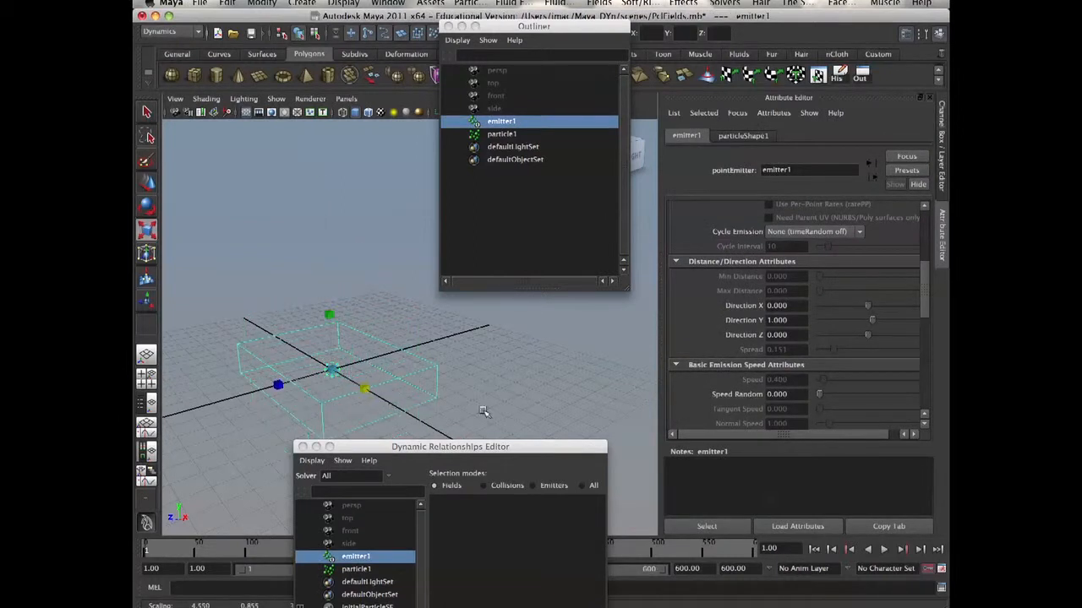
pyautogui.moveTo(278, 384); pyautogui.dragTo(265, 389)
pyautogui.click(884, 554)
pyautogui.click(884, 550)
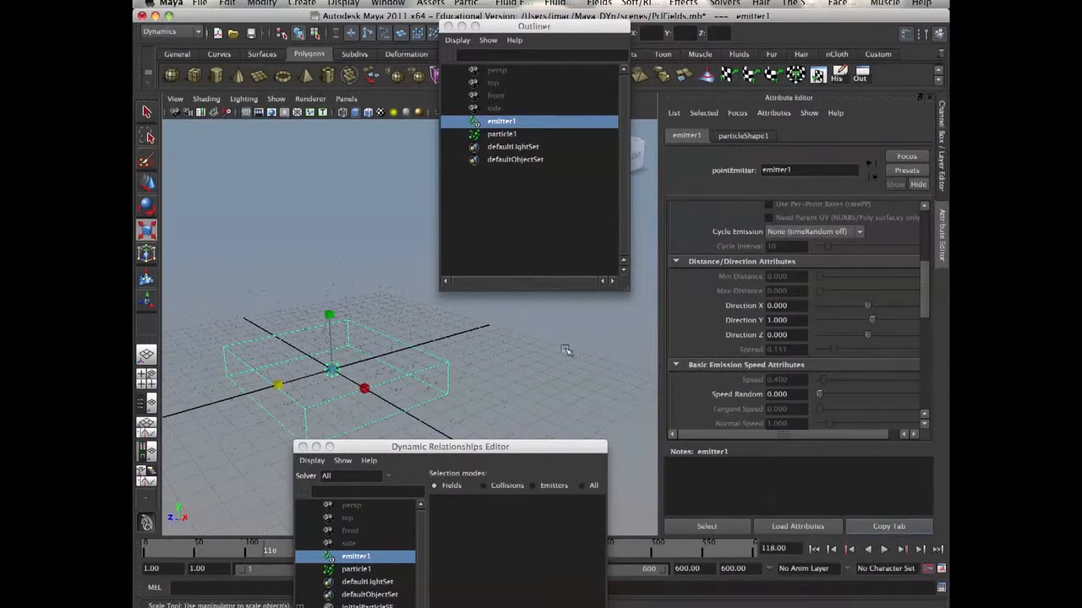
# Set emitter1's Along Axis volume speed to 1
pyautogui.click(493, 355)
pyautogui.click(414, 343)
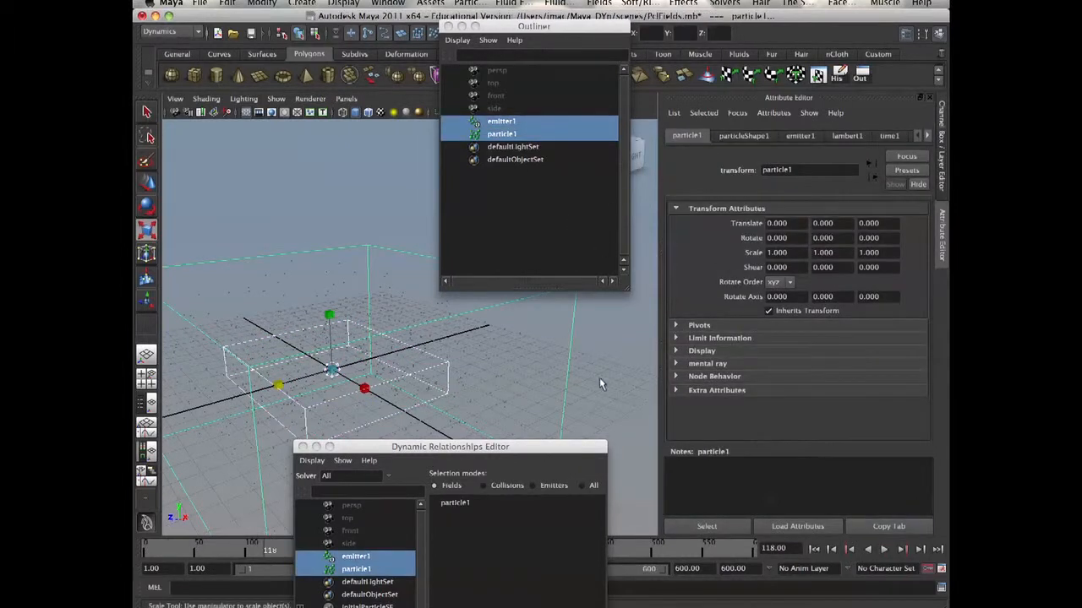
pyautogui.click(502, 122)
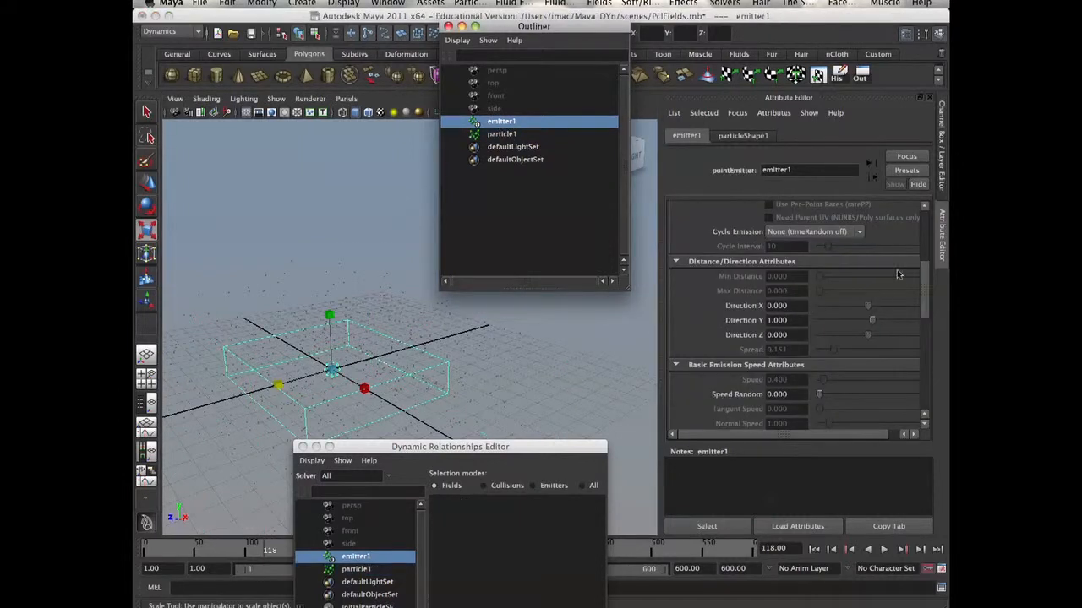
pyautogui.moveTo(924, 284); pyautogui.dragTo(923, 321)
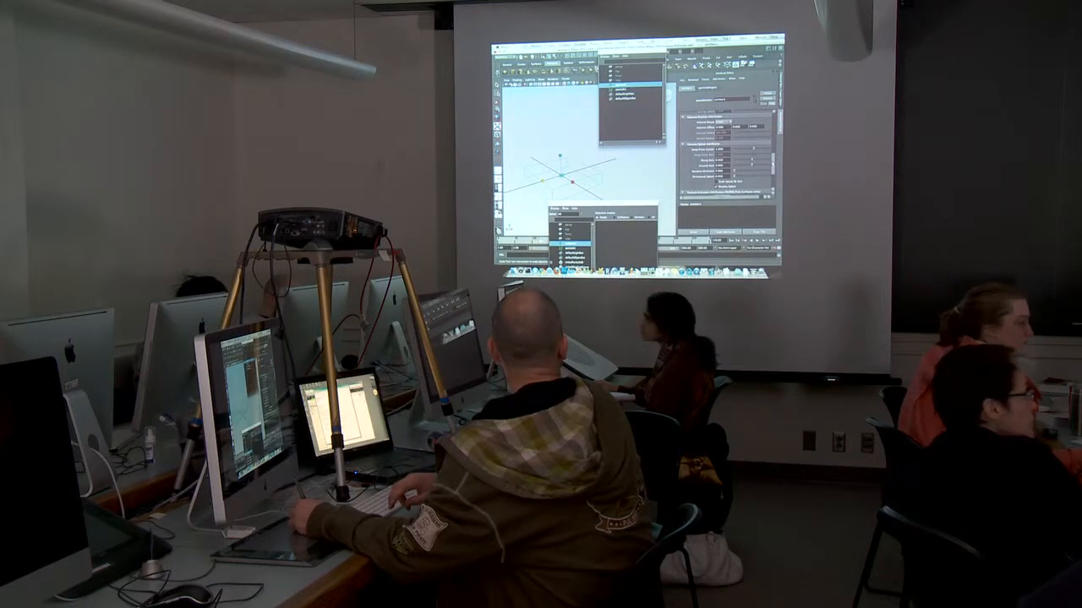
pyautogui.moveTo(772, 163); pyautogui.dragTo(772, 164)
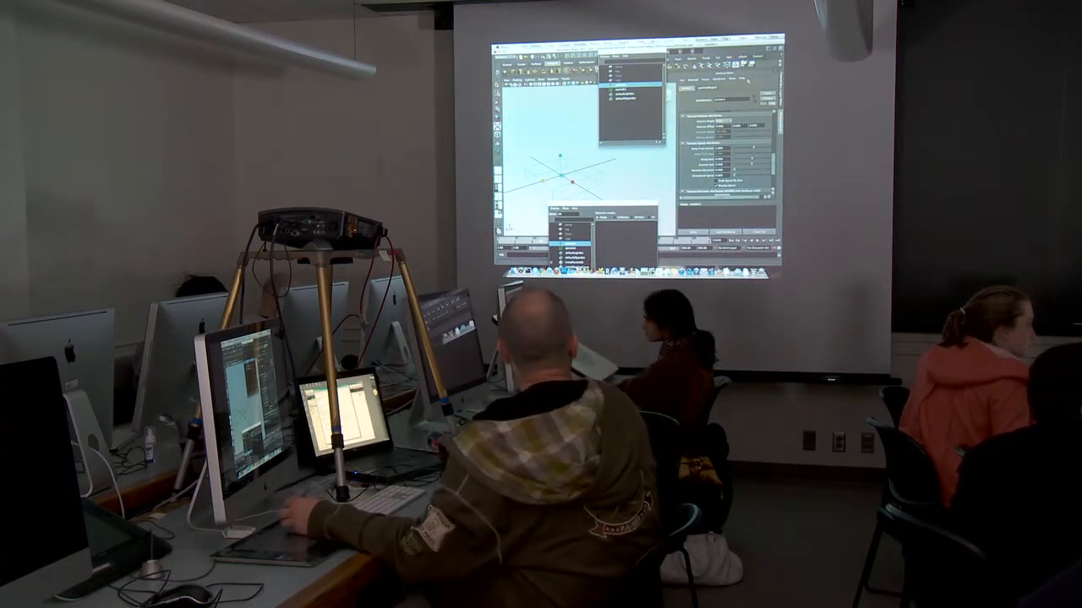
pyautogui.moveTo(773, 163)
pyautogui.mouseDown()
pyautogui.moveTo(773, 123)
pyautogui.moveTo(773, 153)
pyautogui.mouseUp()
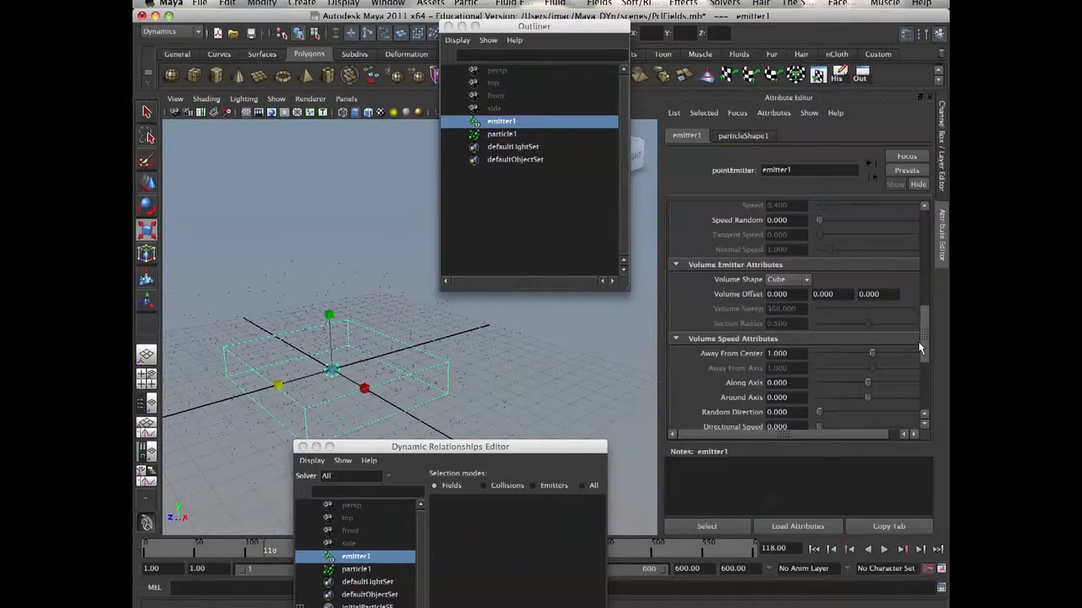
pyautogui.moveTo(918, 341); pyautogui.dragTo(897, 326)
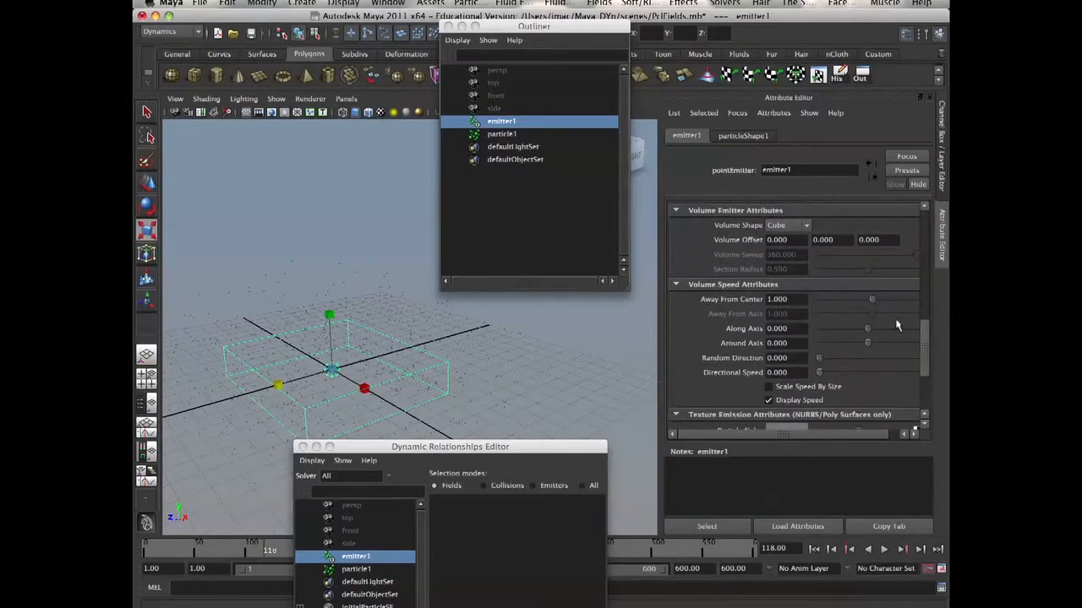
pyautogui.click(793, 328)
pyautogui.write('1')
pyautogui.press('Return')
# Play the simulation from the first frame and view the volume emission from a wider, adjusted angle
pyautogui.click(814, 549)
pyautogui.click(884, 549)
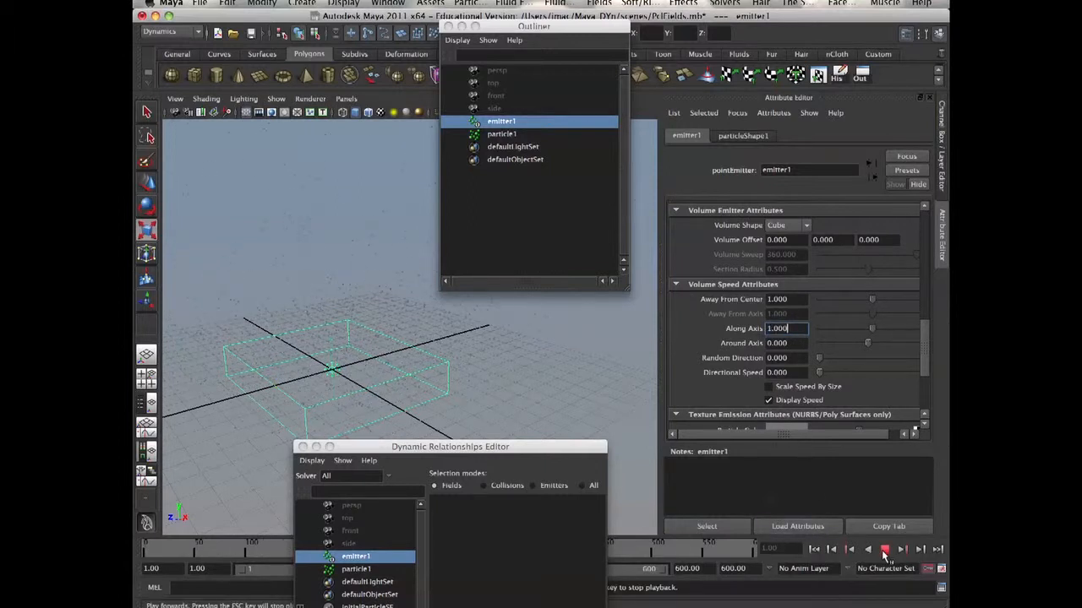
pyautogui.click(883, 550)
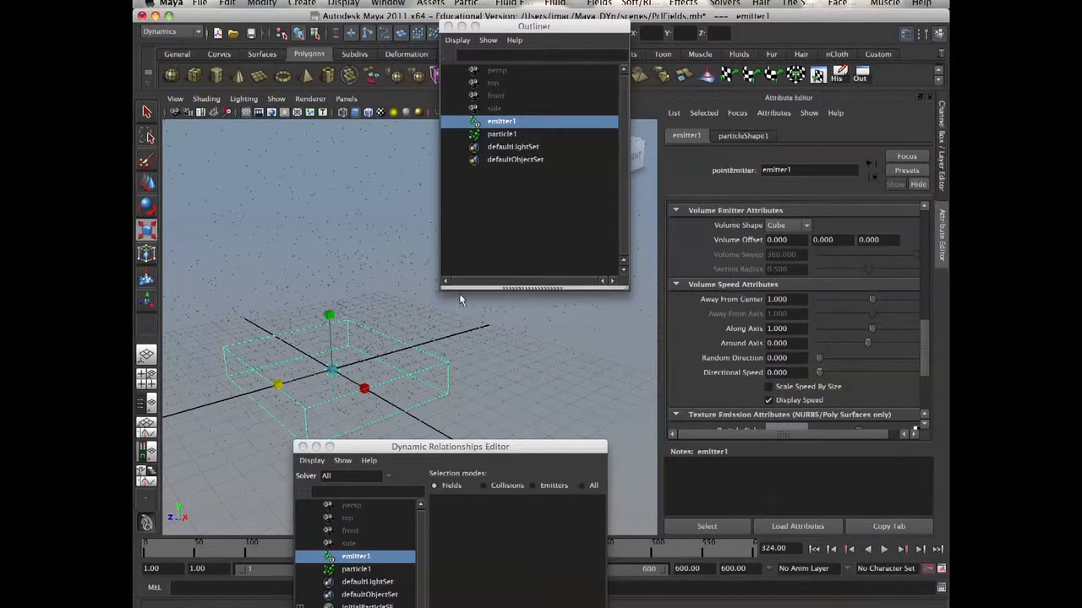
pyautogui.keyDown('alt'); pyautogui.moveTo(471, 351); pyautogui.dragTo(338, 270, button='right'); pyautogui.keyUp('alt')
pyautogui.keyDown('alt'); pyautogui.moveTo(338, 270); pyautogui.dragTo(359, 372, button='middle'); pyautogui.keyUp('alt')
pyautogui.keyDown('alt'); pyautogui.moveTo(436, 398); pyautogui.dragTo(409, 353); pyautogui.keyUp('alt')
pyautogui.click(884, 549)
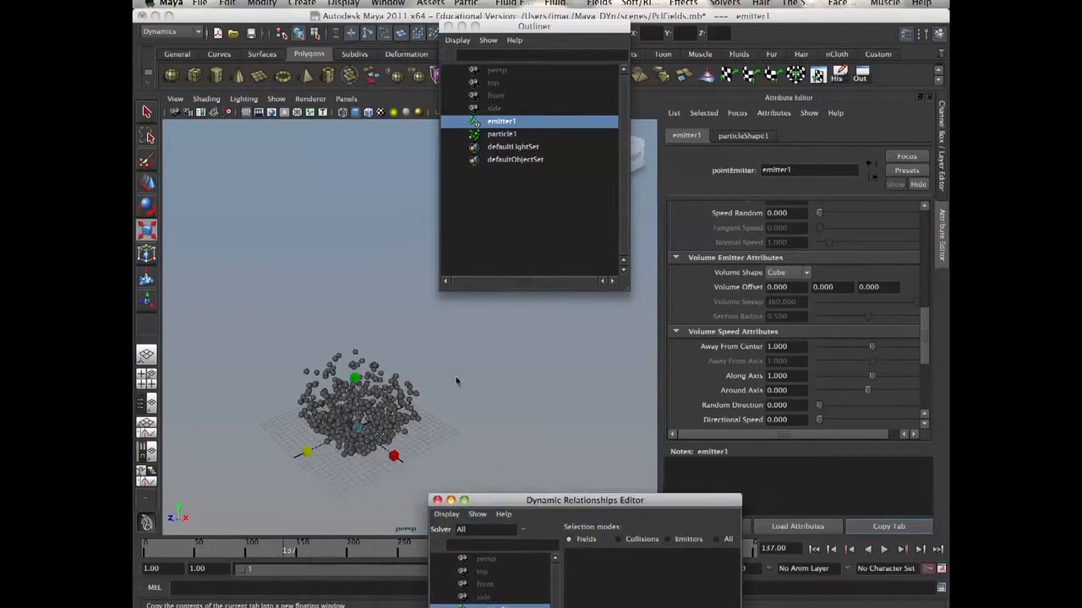
# Examine the Per Particle (Array) Attributes available on particleShape1
pyautogui.moveTo(923, 291); pyautogui.dragTo(922, 343)
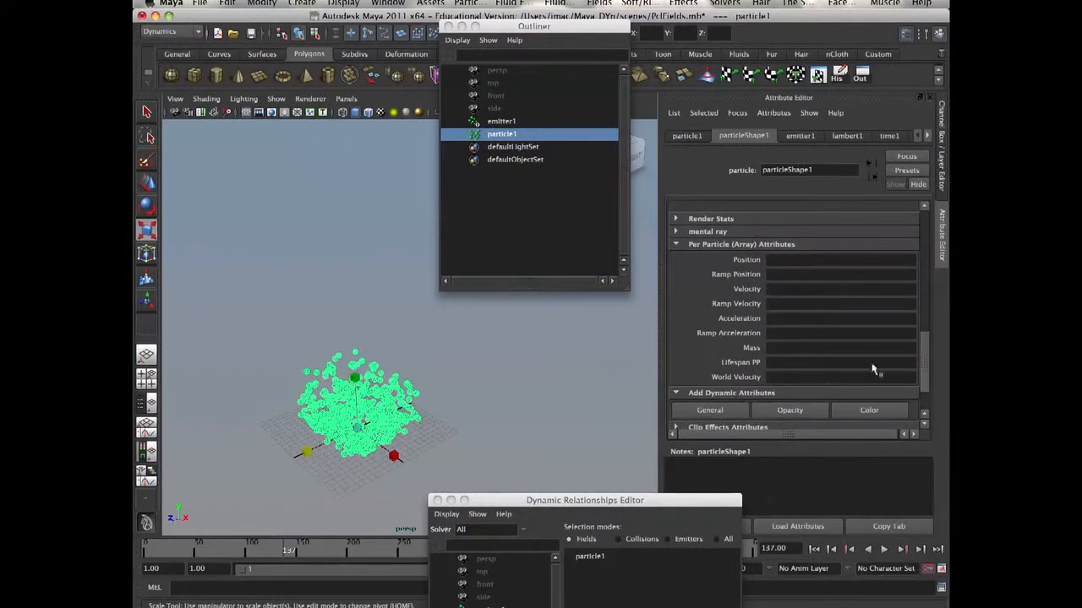
pyautogui.scroll(-2, 922, 349)
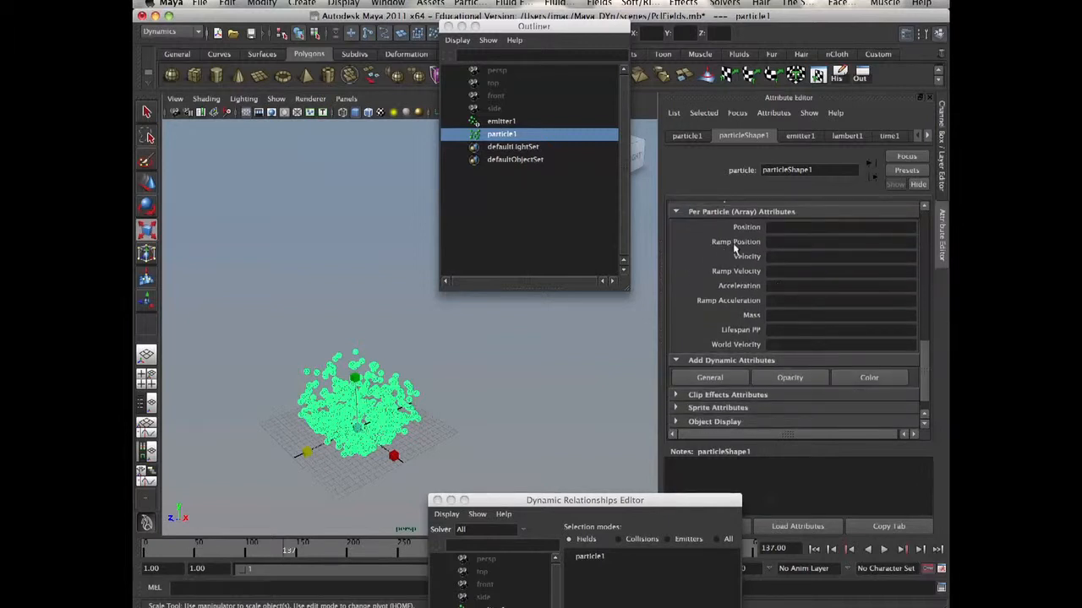
pyautogui.moveTo(929, 369); pyautogui.dragTo(927, 350)
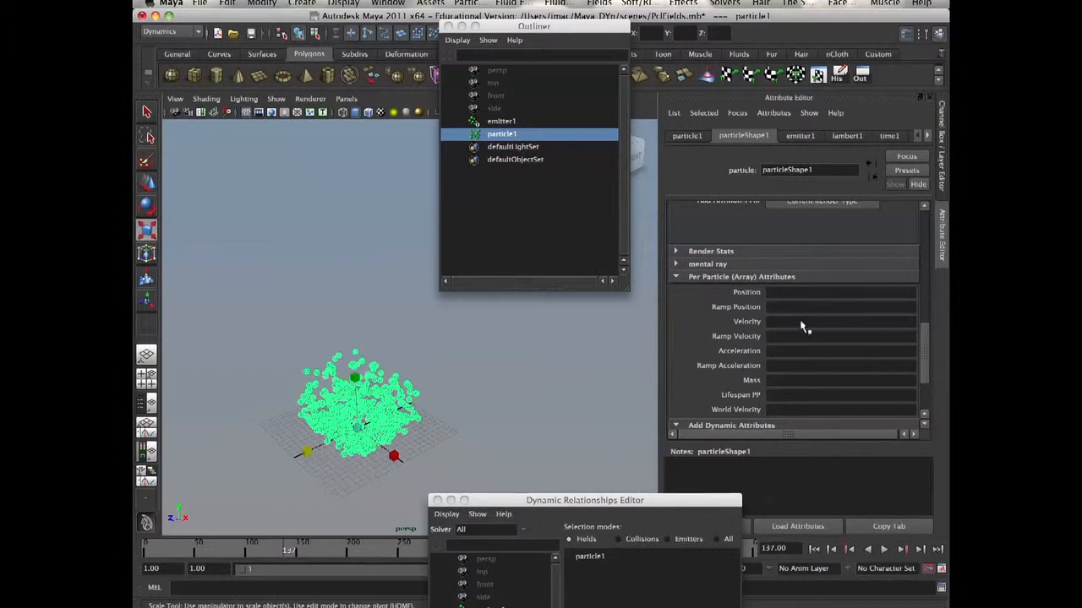
pyautogui.click(675, 277)
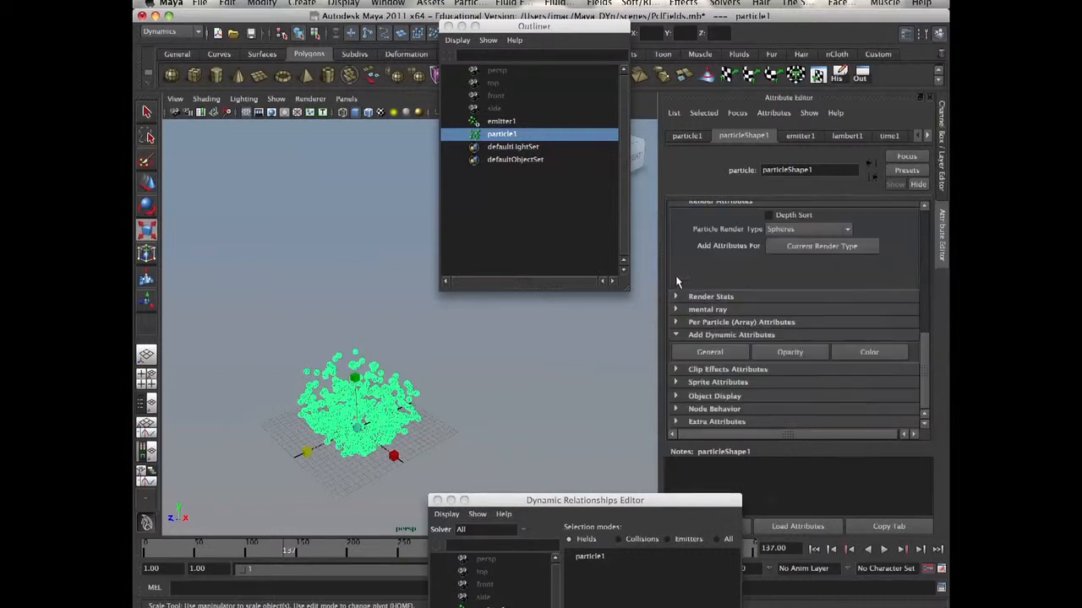
pyautogui.click(675, 323)
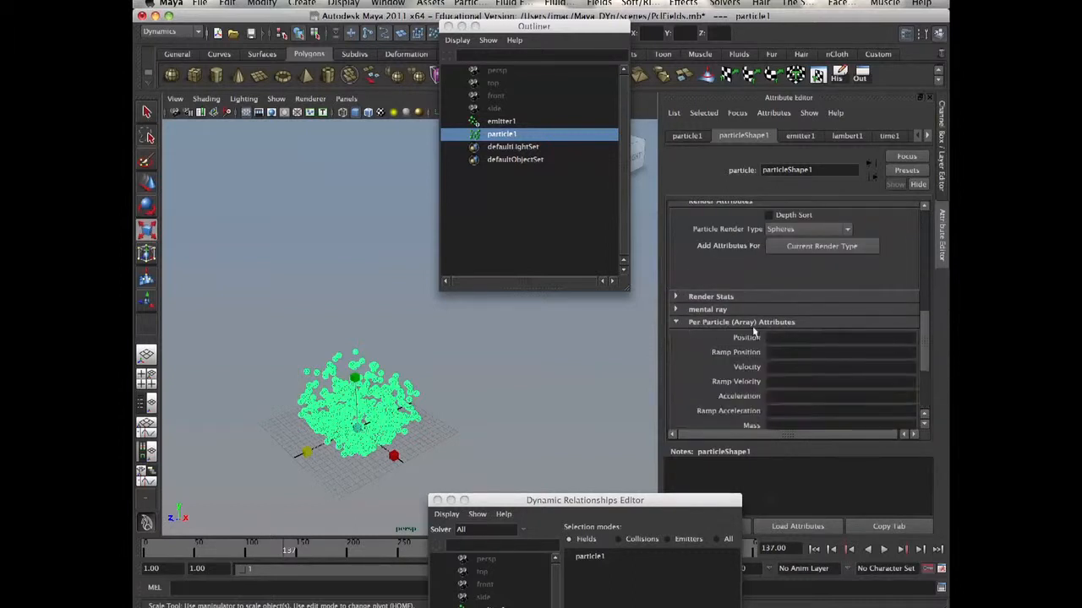
pyautogui.scroll(-3, 919, 323)
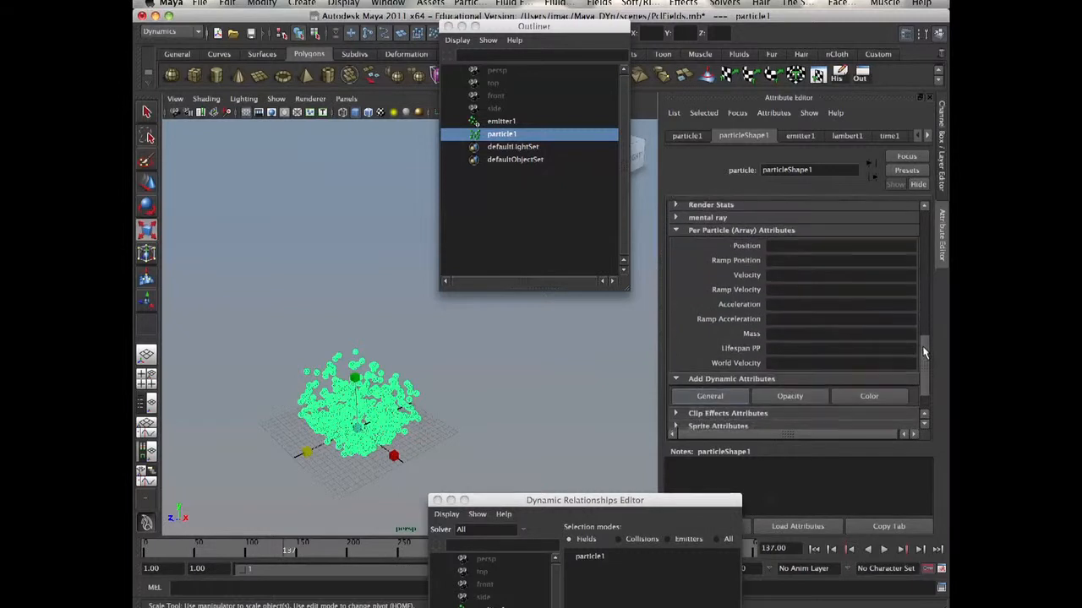
pyautogui.click(507, 126)
pyautogui.click(506, 134)
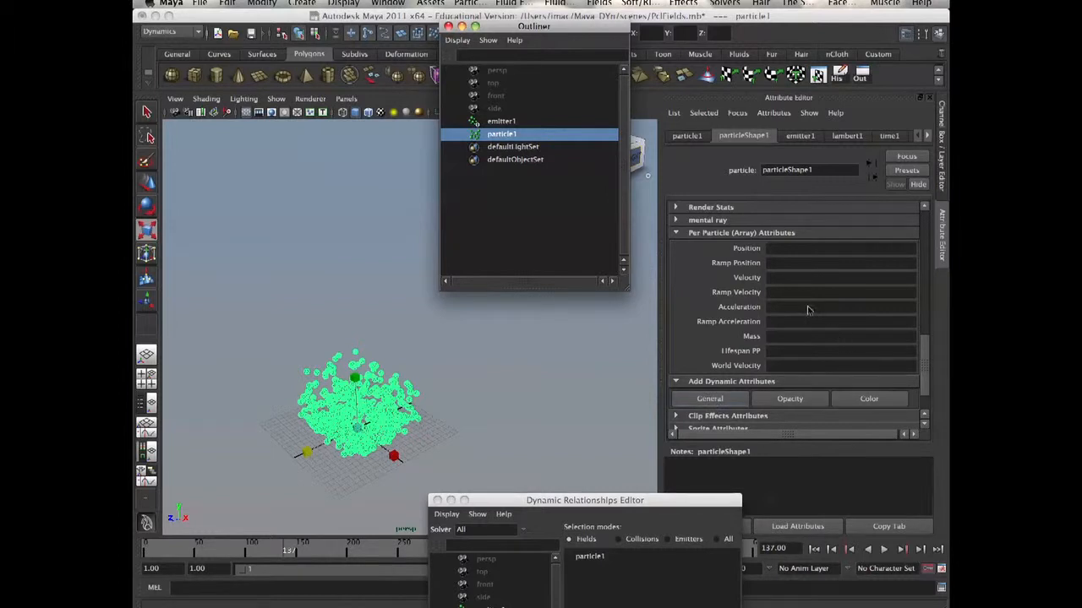
# Add the general particle attribute radiusPP to particleShape1
pyautogui.click(709, 398)
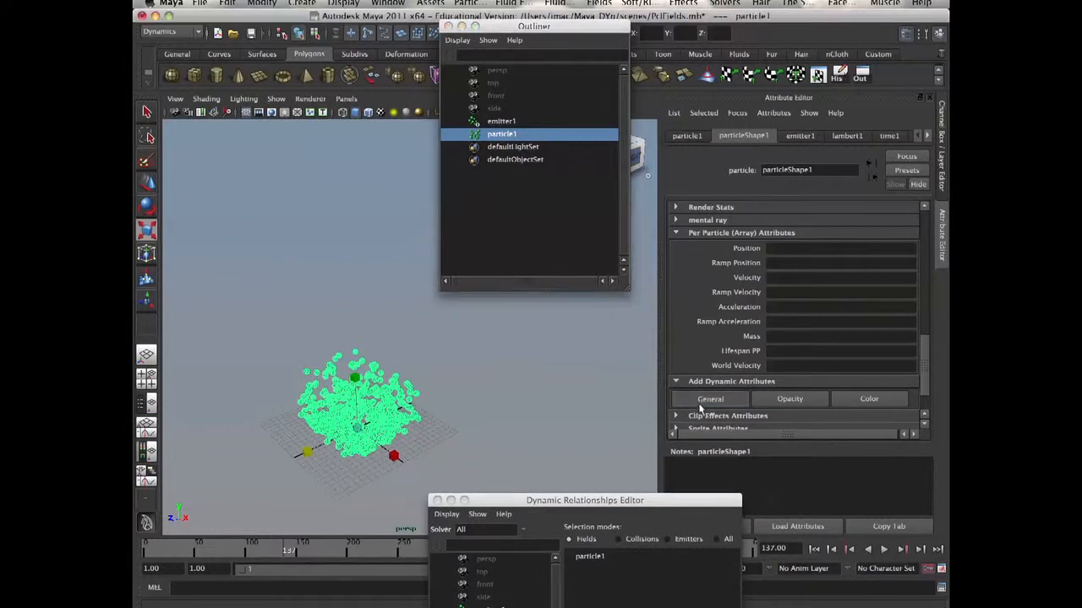
pyautogui.click(478, 230)
pyautogui.moveTo(563, 200); pyautogui.dragTo(469, 34)
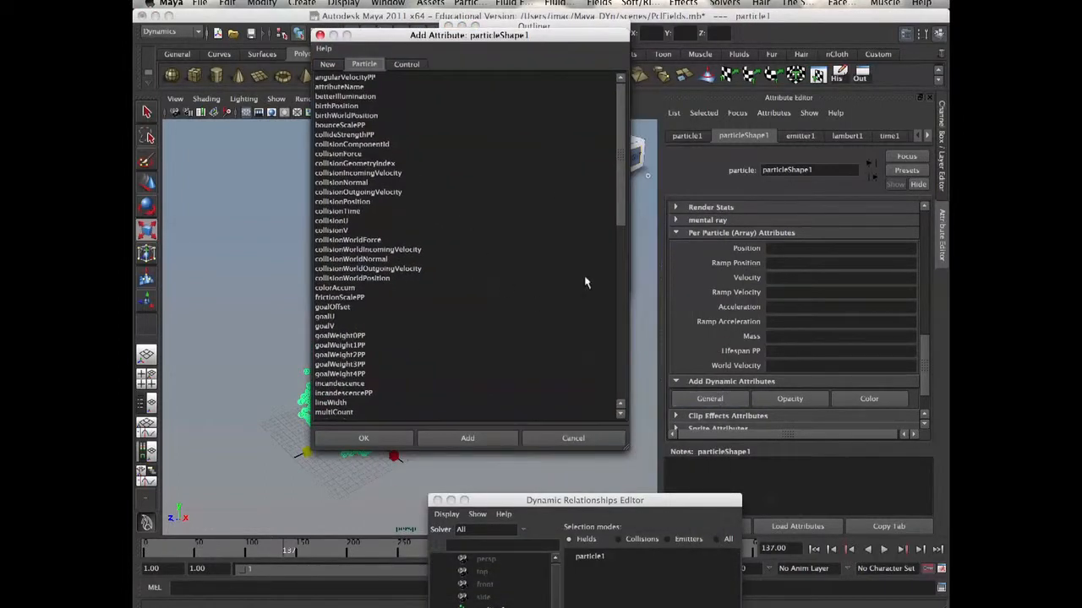
pyautogui.moveTo(611, 215); pyautogui.dragTo(617, 361)
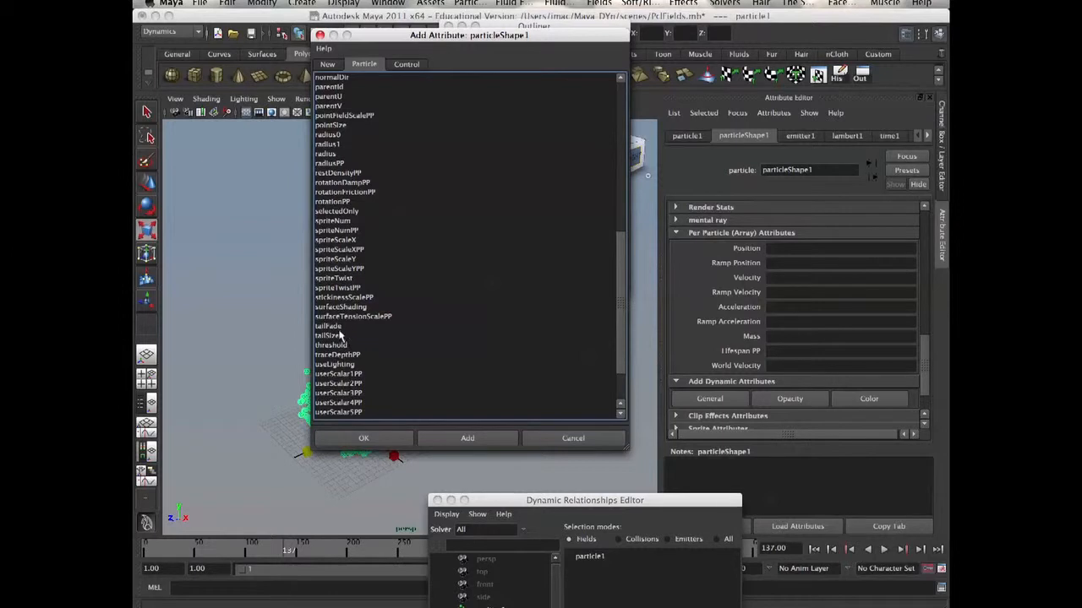
pyautogui.click(328, 164)
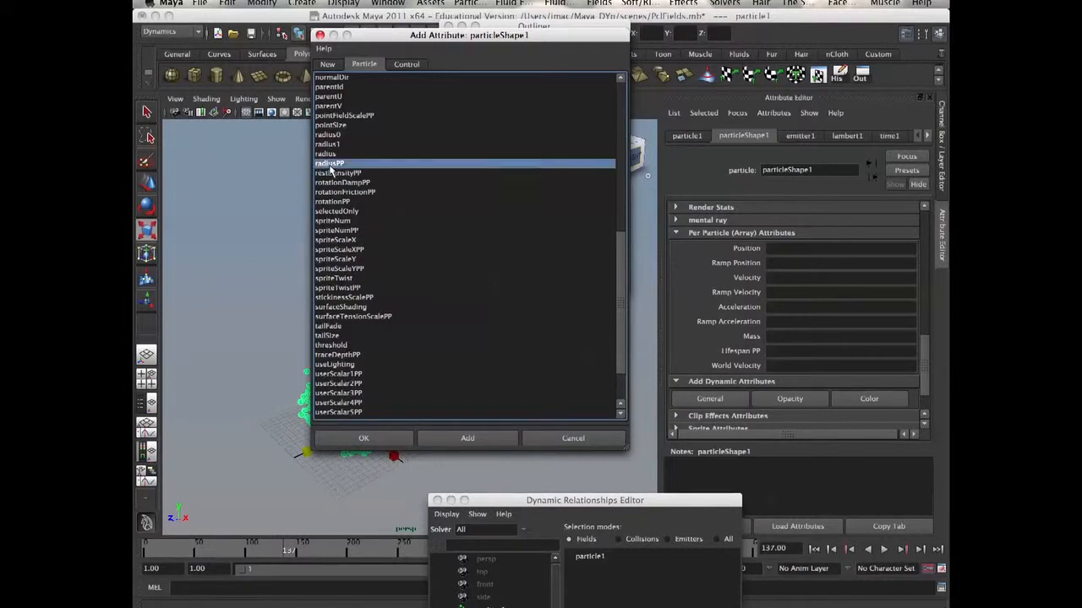
pyautogui.click(447, 440)
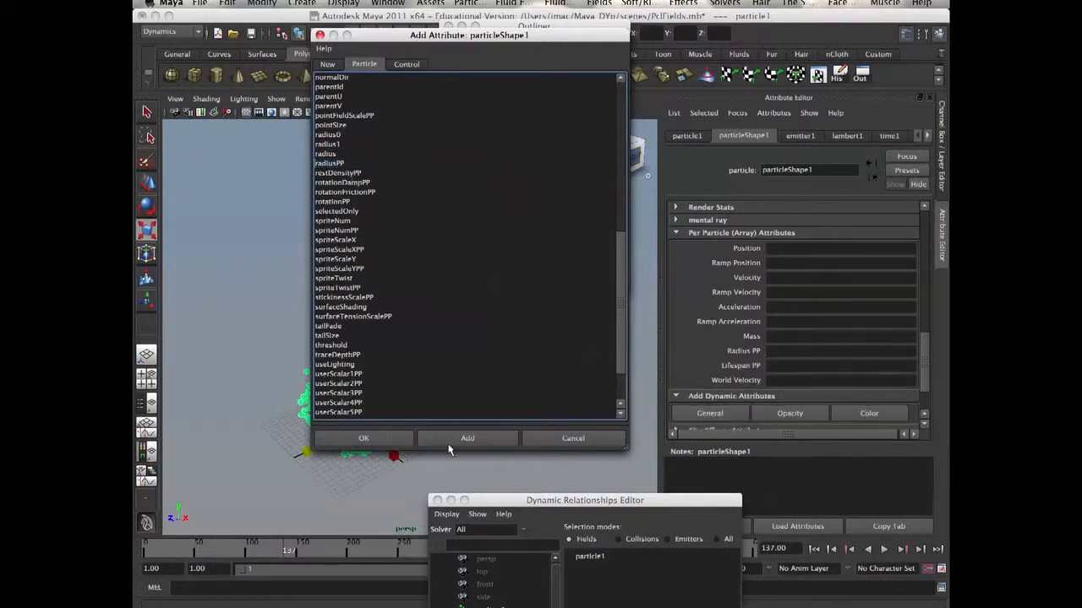
pyautogui.click(576, 439)
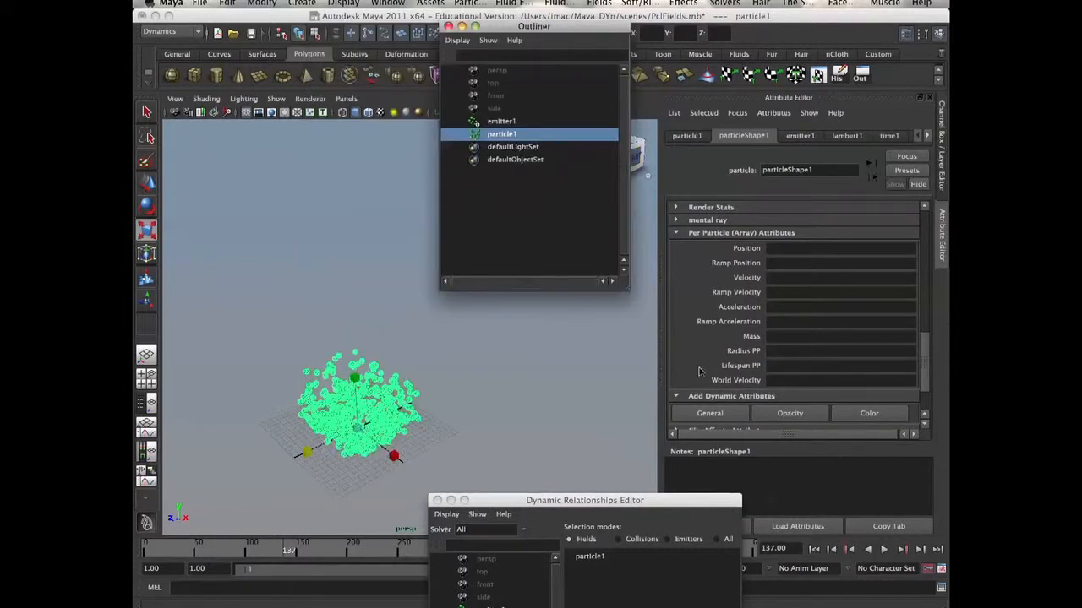
# Create a ramp for particleShape1's Radius PP attribute and open that ramp for editing
pyautogui.click(777, 350)
pyautogui.rightClick(804, 348)
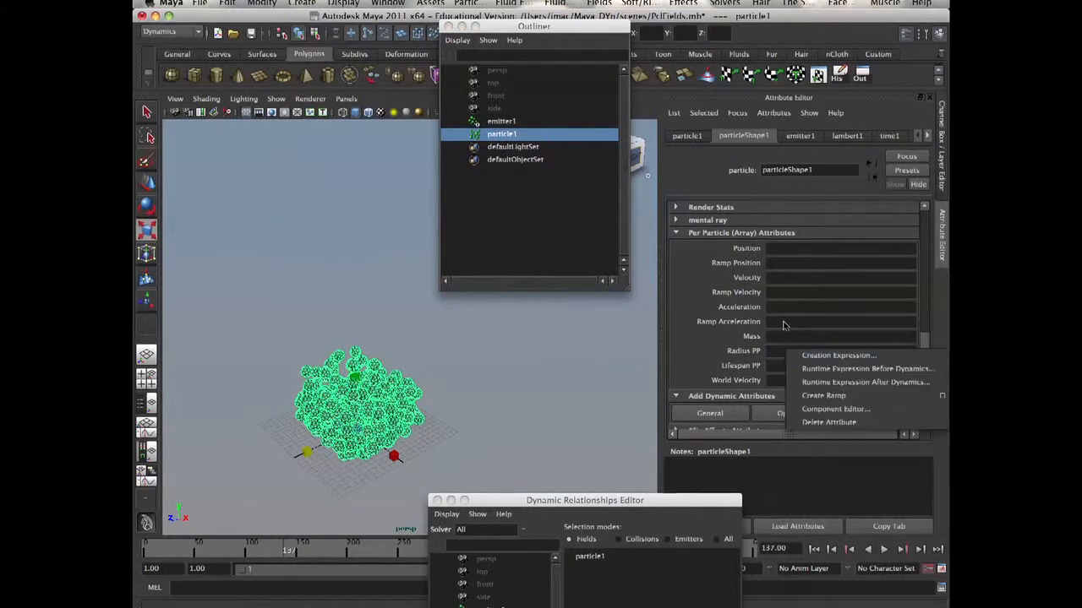
pyautogui.click(796, 395)
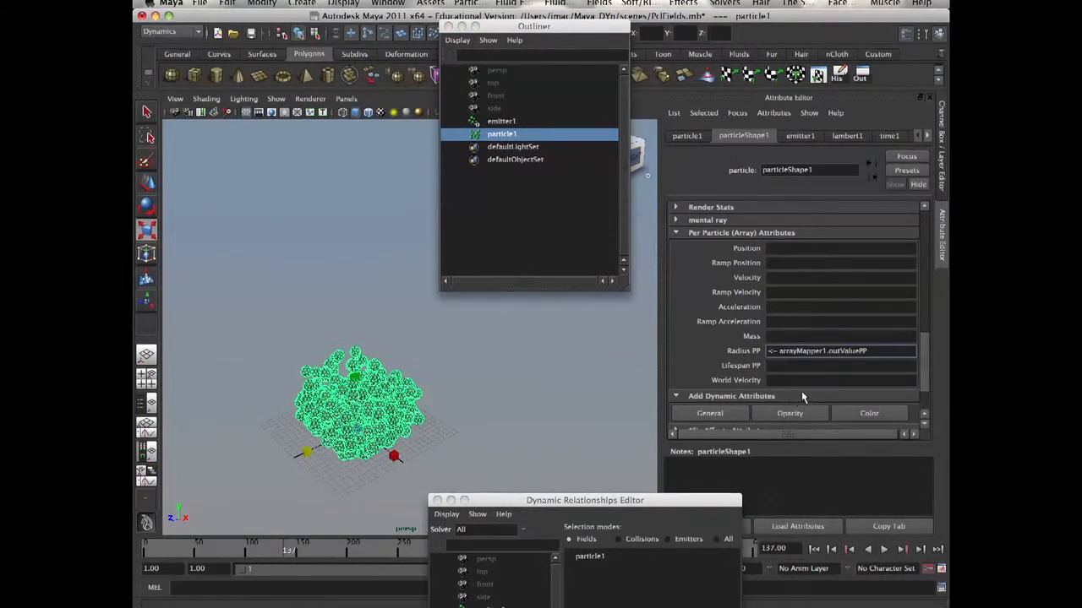
pyautogui.rightClick(804, 352)
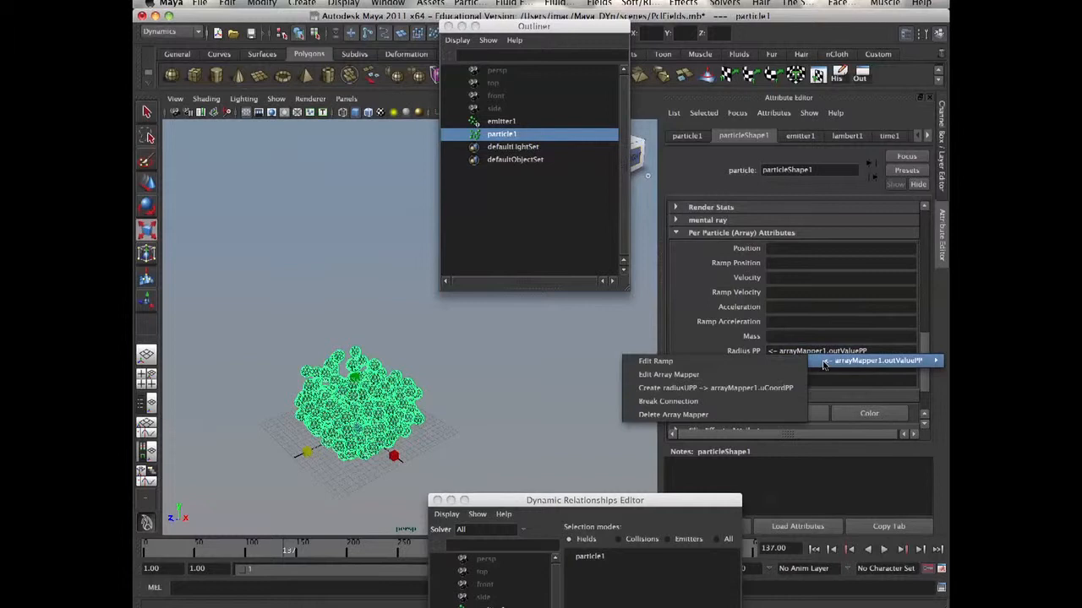
pyautogui.click(731, 365)
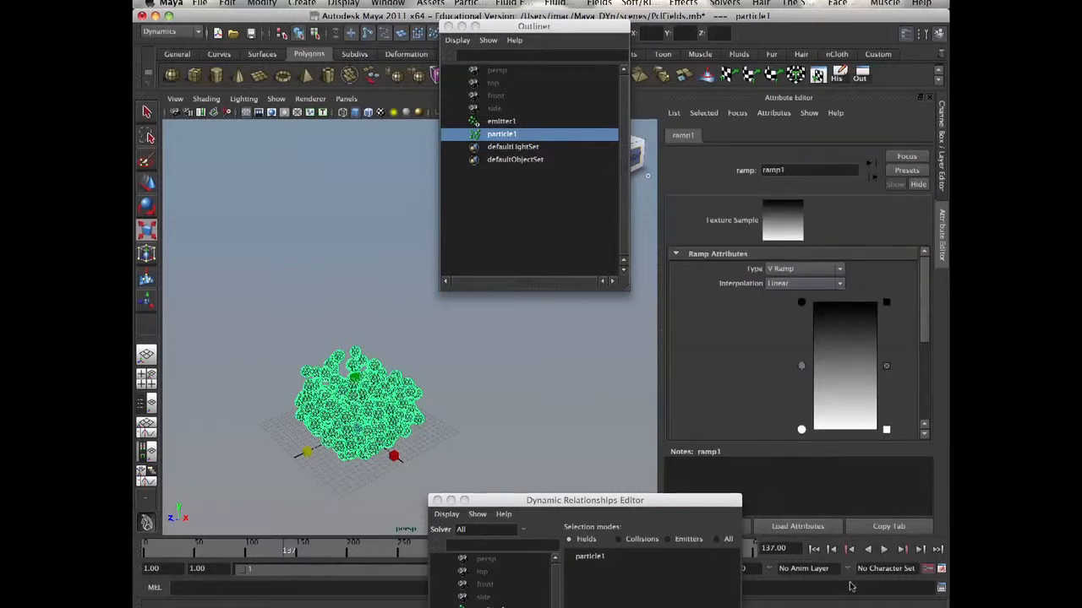
# Play the simulation from the first frame to check the ramp-driven particle radius
pyautogui.click(814, 549)
pyautogui.click(884, 549)
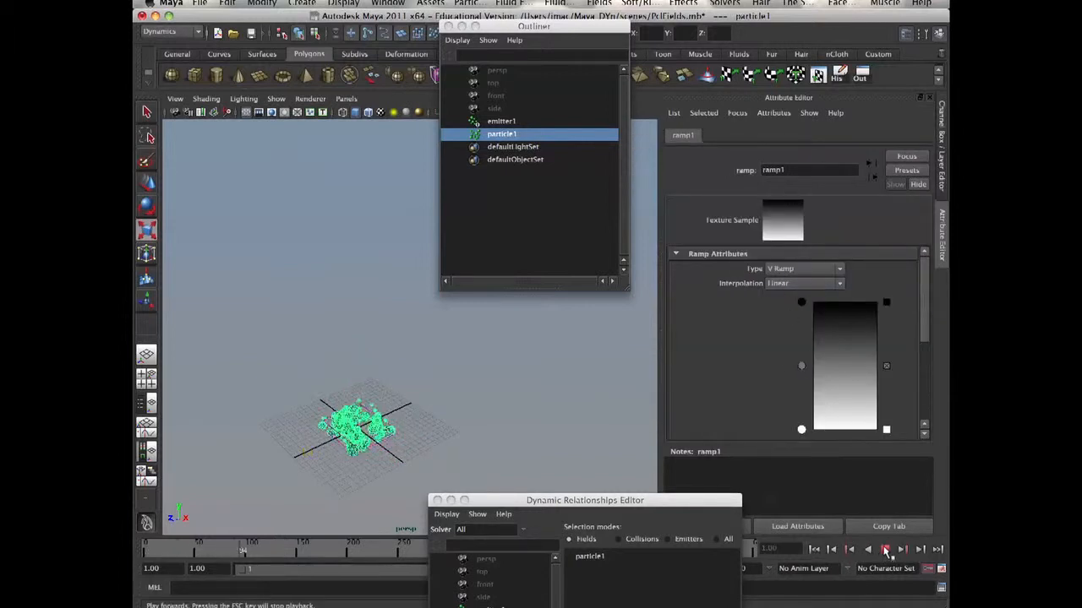
pyautogui.click(885, 550)
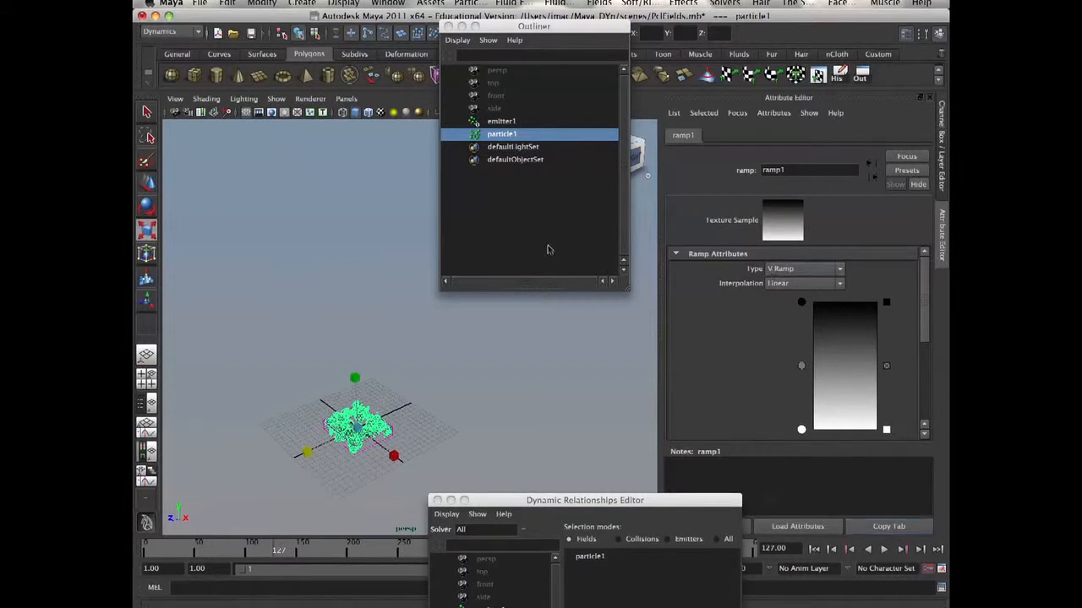
# Set particleShape1's constant Lifespan to 10 and replay the simulation from the first frame
pyautogui.click(511, 122)
pyautogui.click(507, 133)
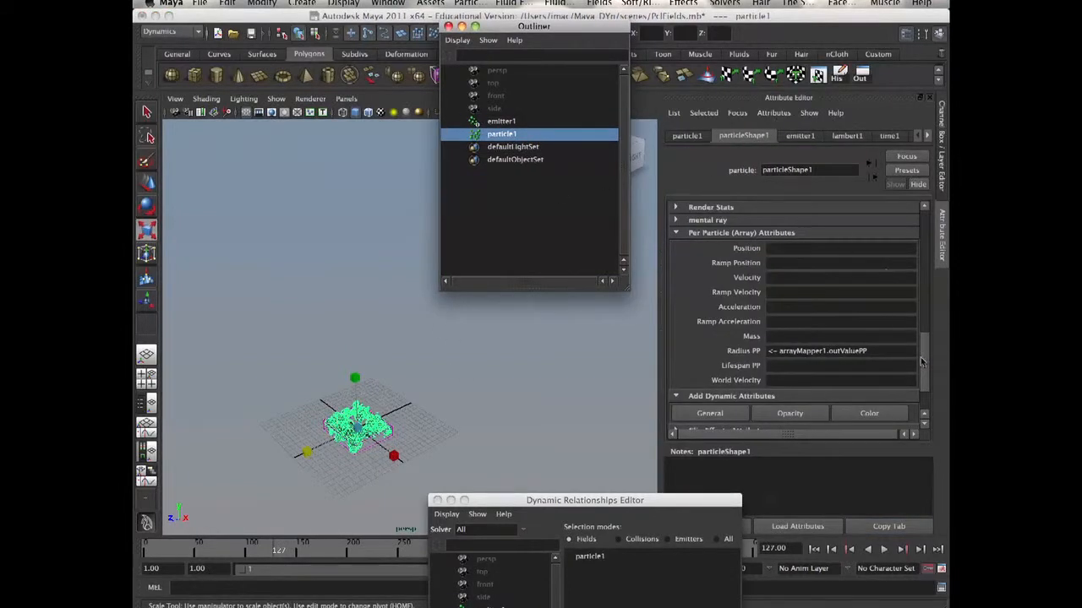
pyautogui.moveTo(921, 362); pyautogui.dragTo(911, 233)
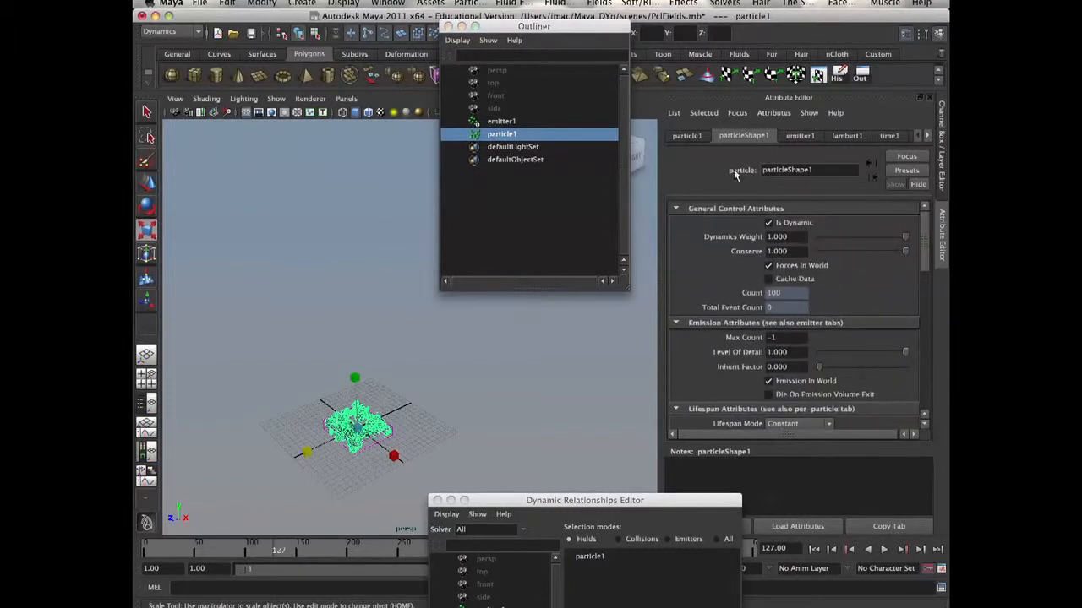
pyautogui.click(800, 137)
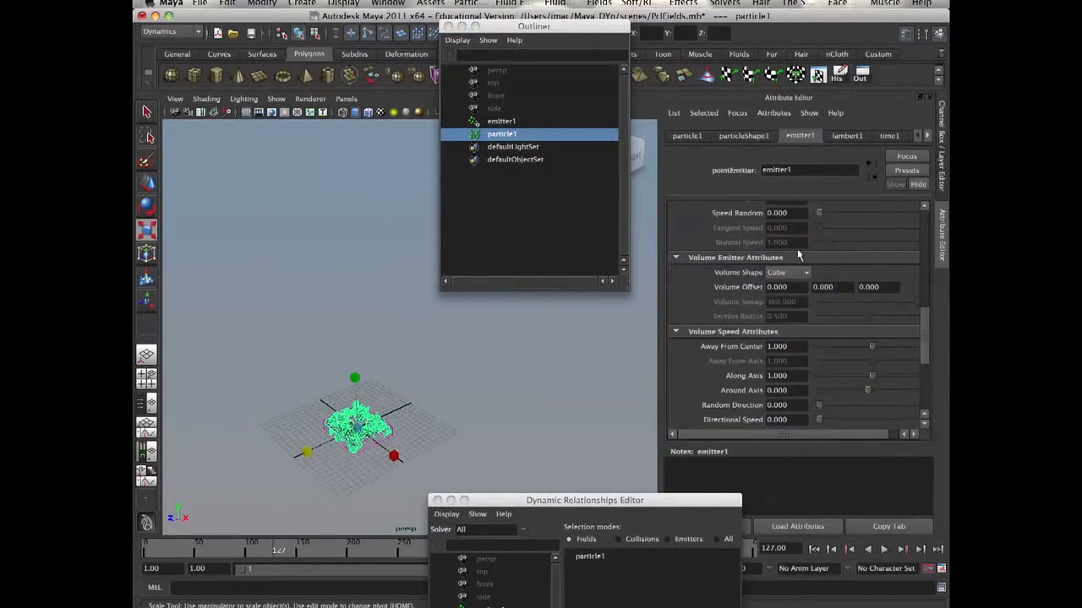
pyautogui.scroll(5, 912, 316)
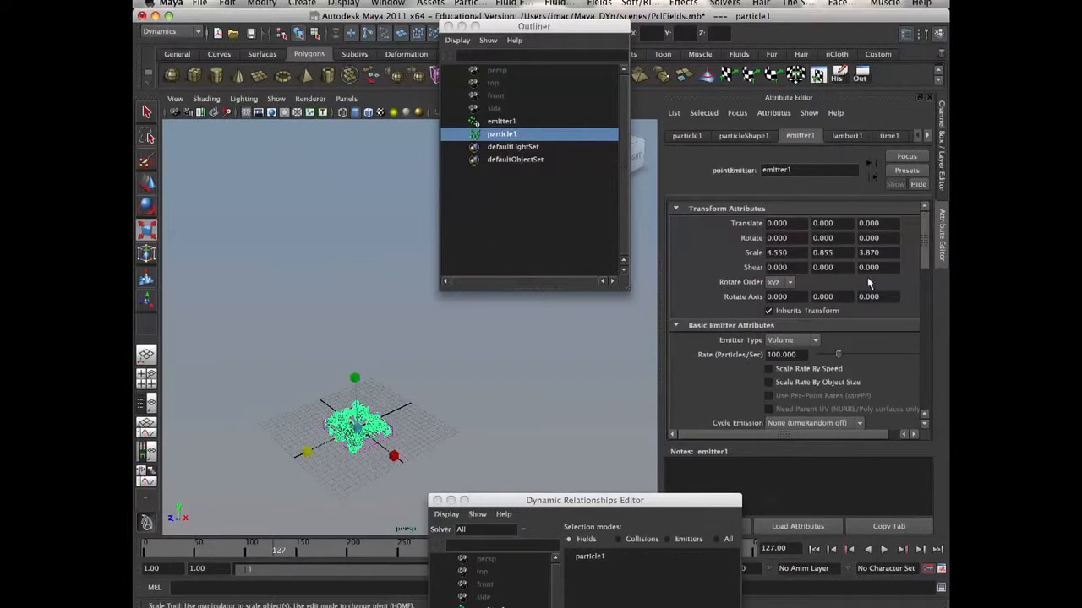
pyautogui.click(759, 137)
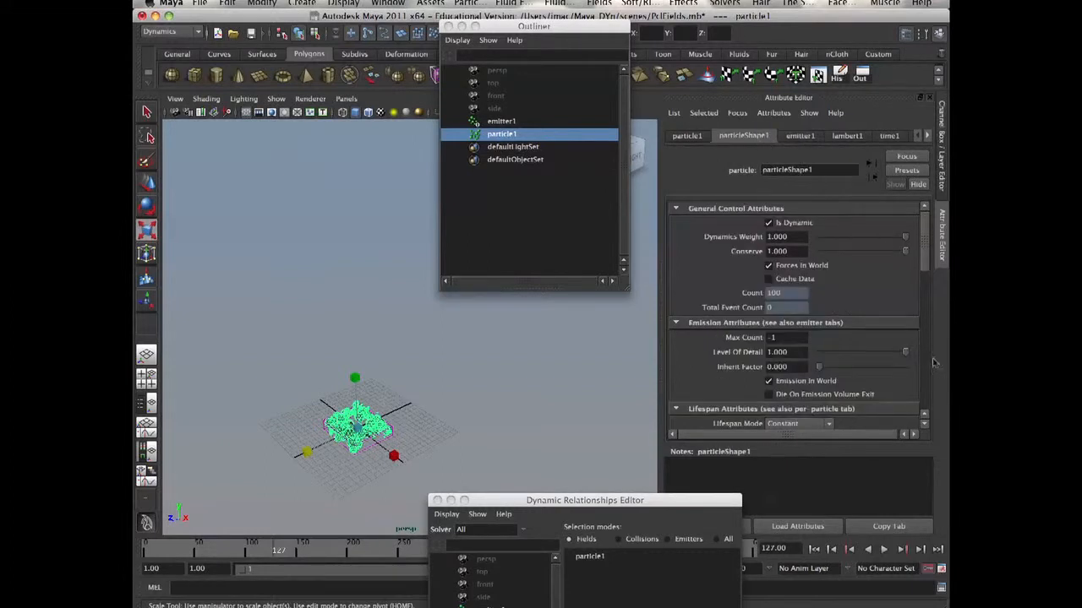
pyautogui.scroll(-3, 926, 304)
pyautogui.doubleClick(798, 320)
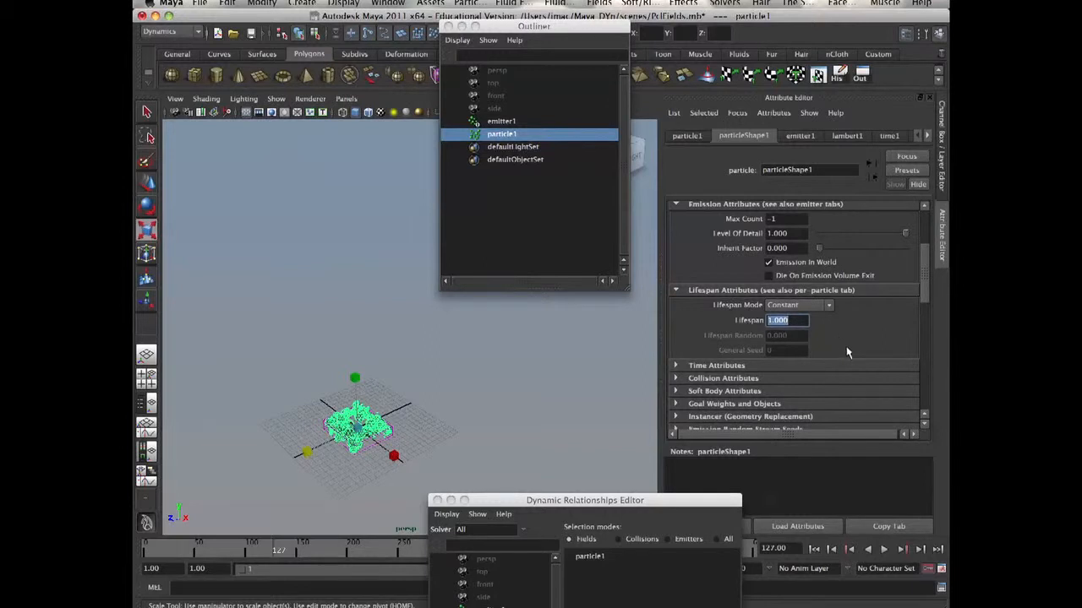
pyautogui.write('10.000')
pyautogui.click(813, 549)
pyautogui.click(884, 549)
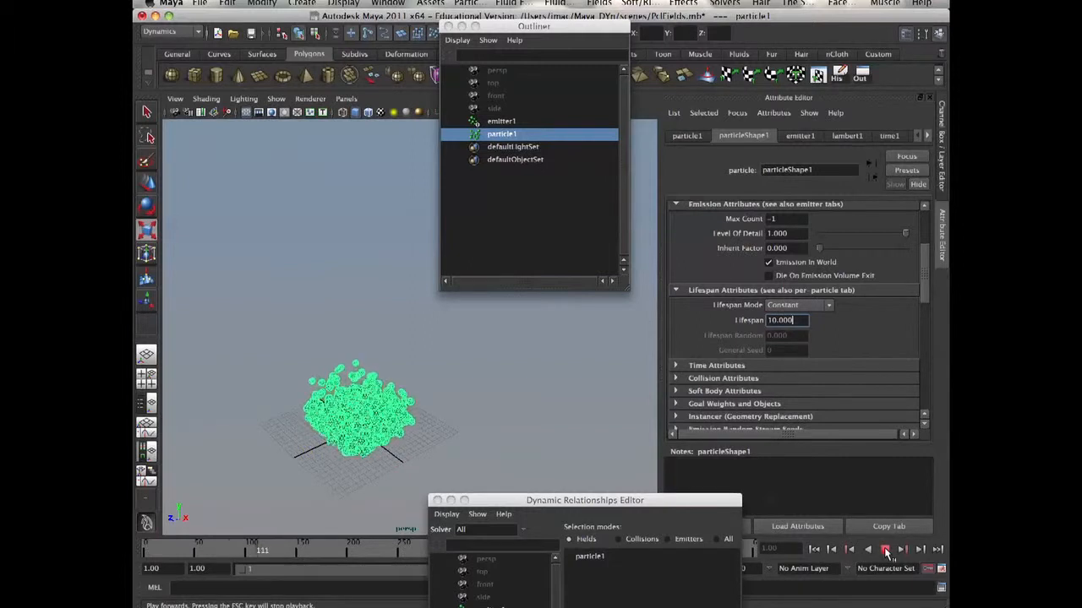
# Stop the simulation and break the ramp connection on particleShape1's Radius PP attribute
pyautogui.click(884, 549)
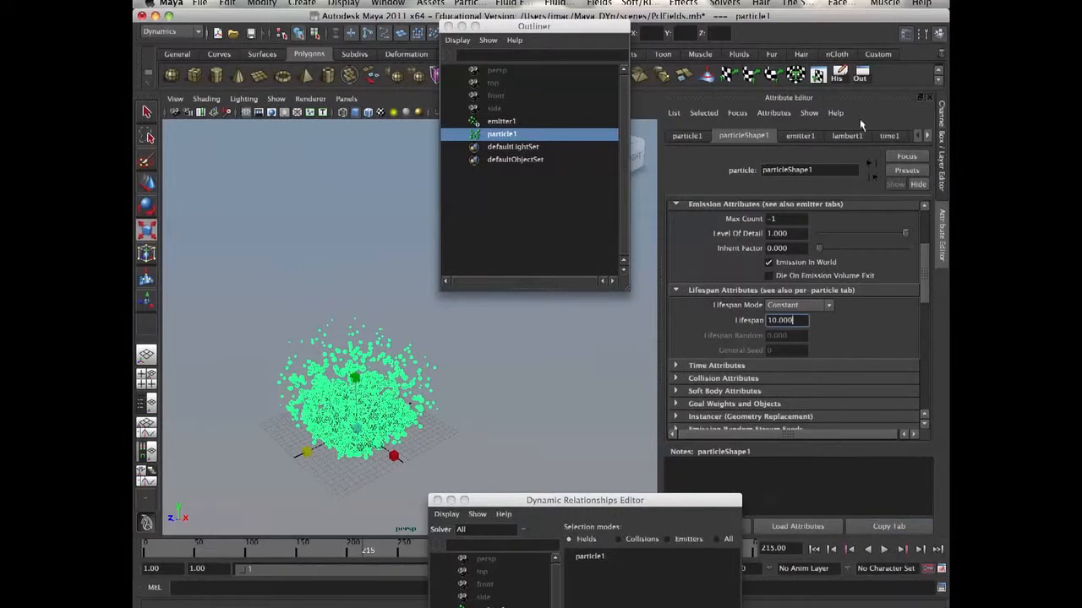
pyautogui.moveTo(925, 279); pyautogui.dragTo(923, 365)
pyautogui.click(846, 359)
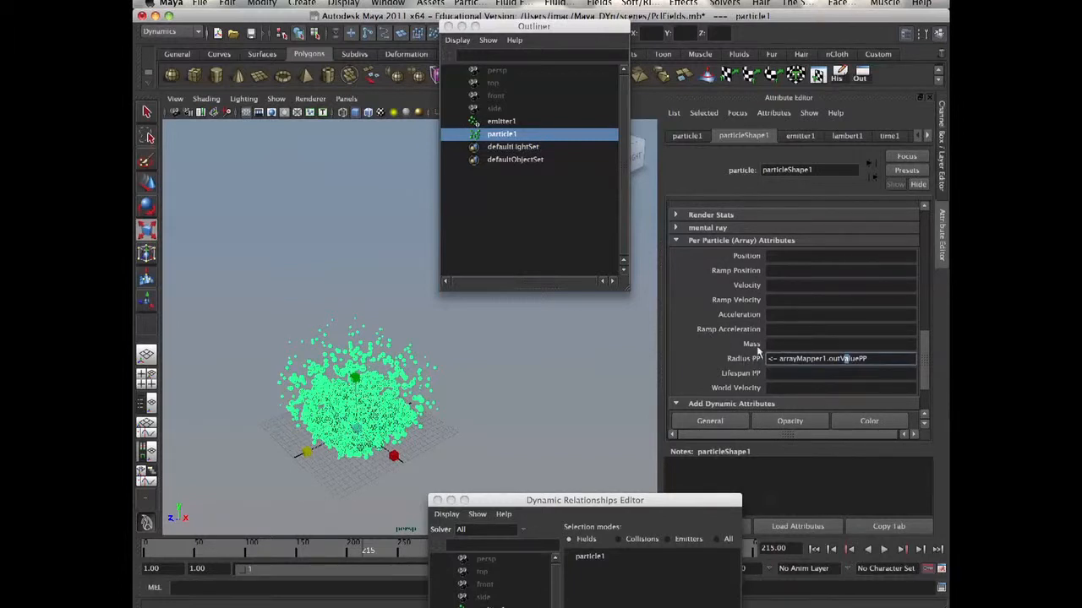
pyautogui.click(634, 336)
pyautogui.click(501, 133)
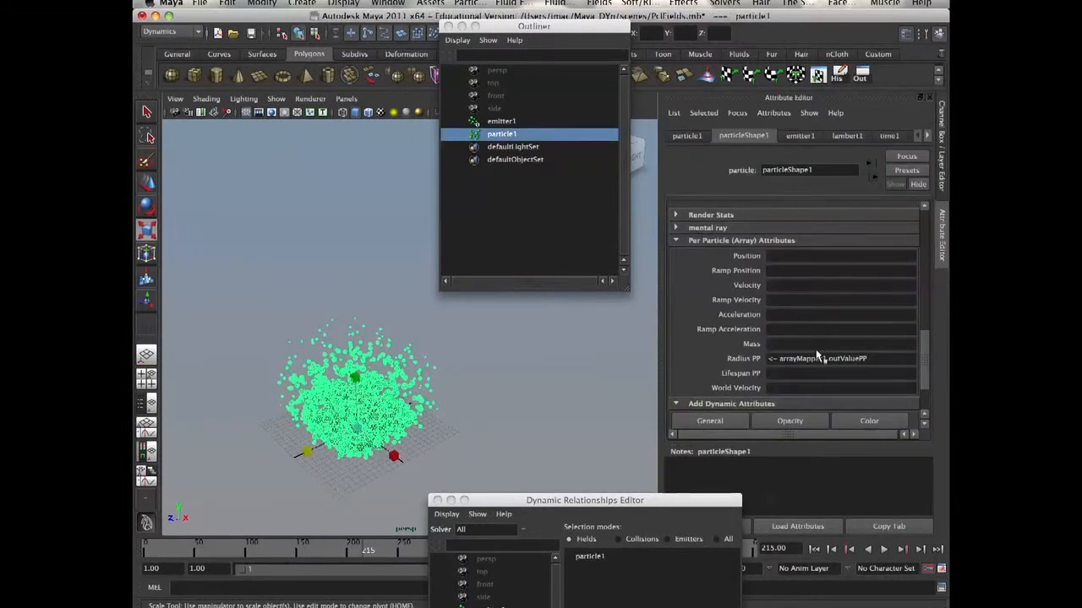
pyautogui.rightClick(816, 362)
pyautogui.moveTo(822, 368)
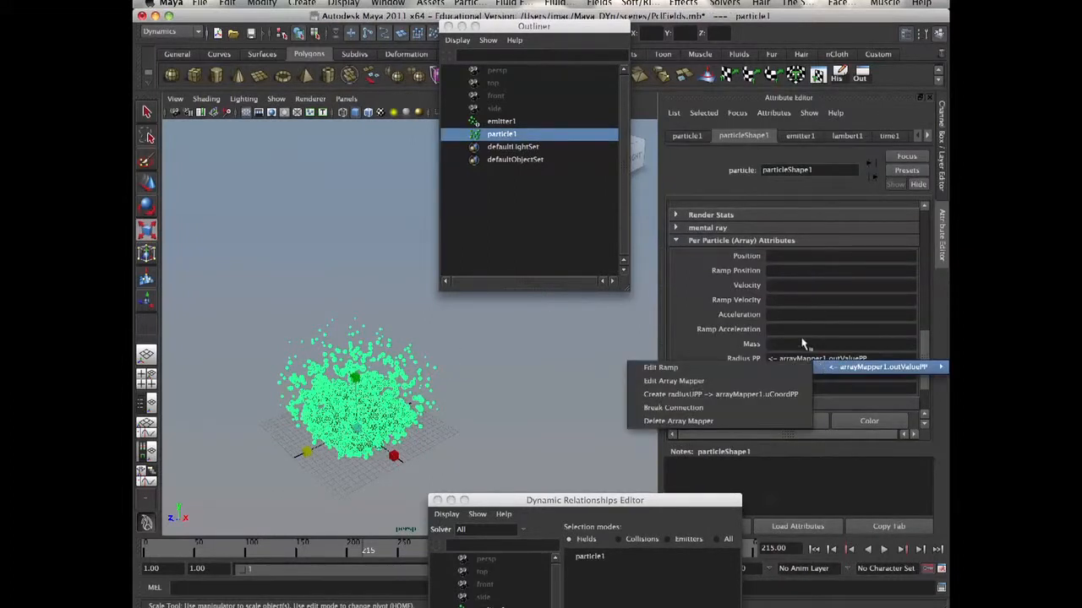
pyautogui.click(793, 360)
pyautogui.rightClick(804, 364)
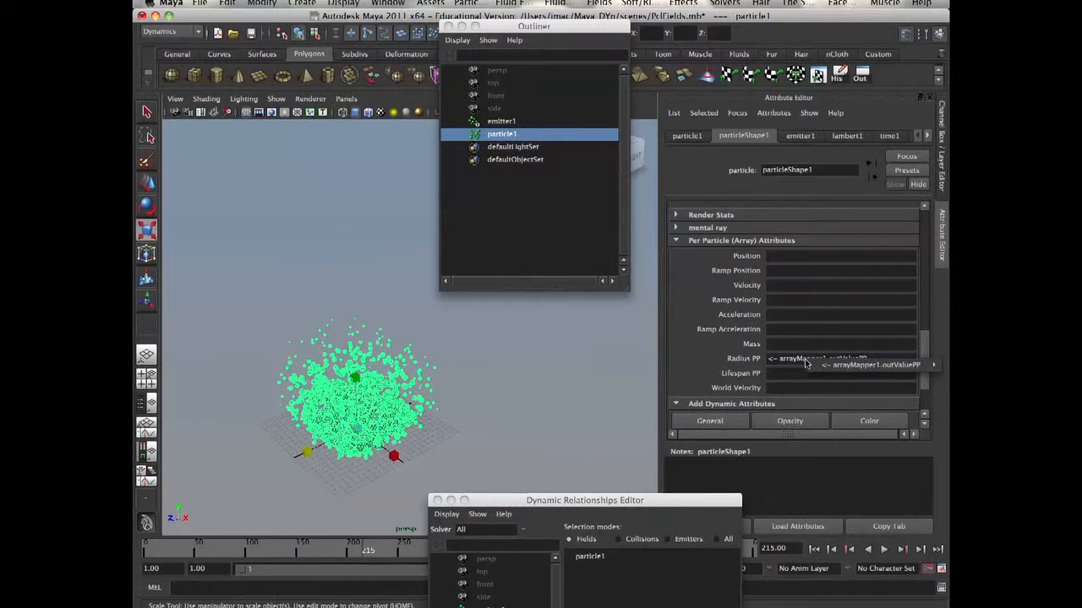
pyautogui.moveTo(809, 364)
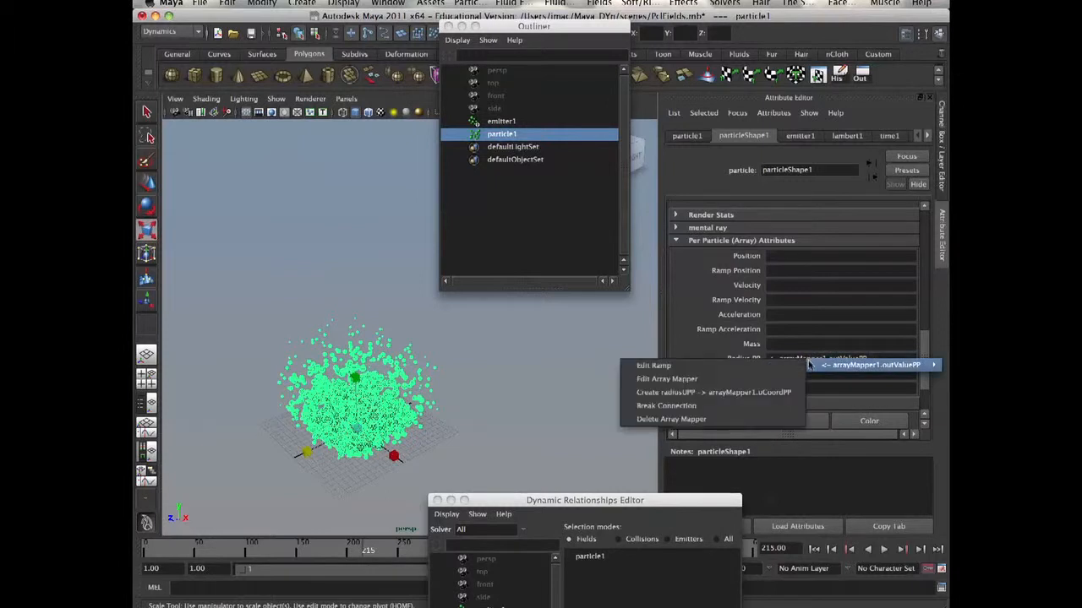
pyautogui.click(777, 407)
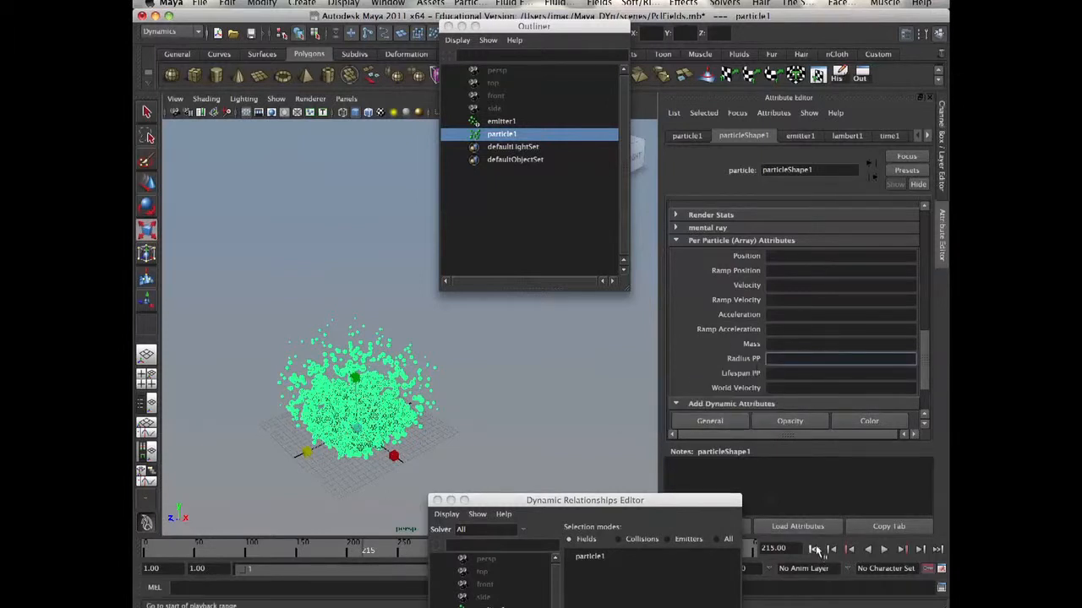
# Play the simulation from the first frame to check the particles without a radius ramp, and return to the start
pyautogui.click(814, 550)
pyautogui.click(883, 549)
pyautogui.click(883, 549)
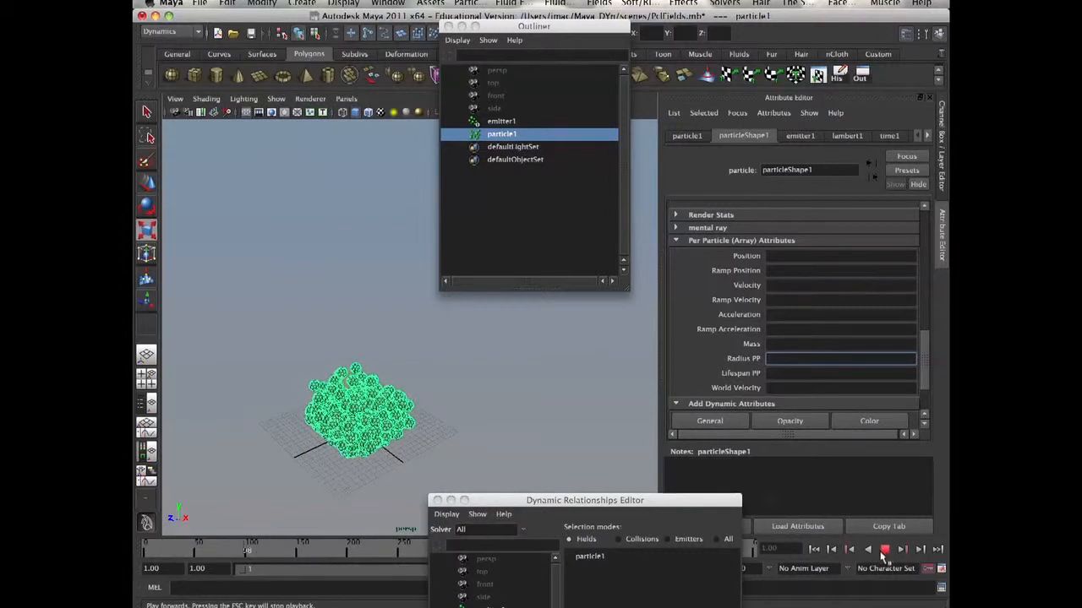
pyautogui.click(813, 549)
# Create a new ramp for particleShape1's Radius PP attribute and open it for editing
pyautogui.rightClick(774, 365)
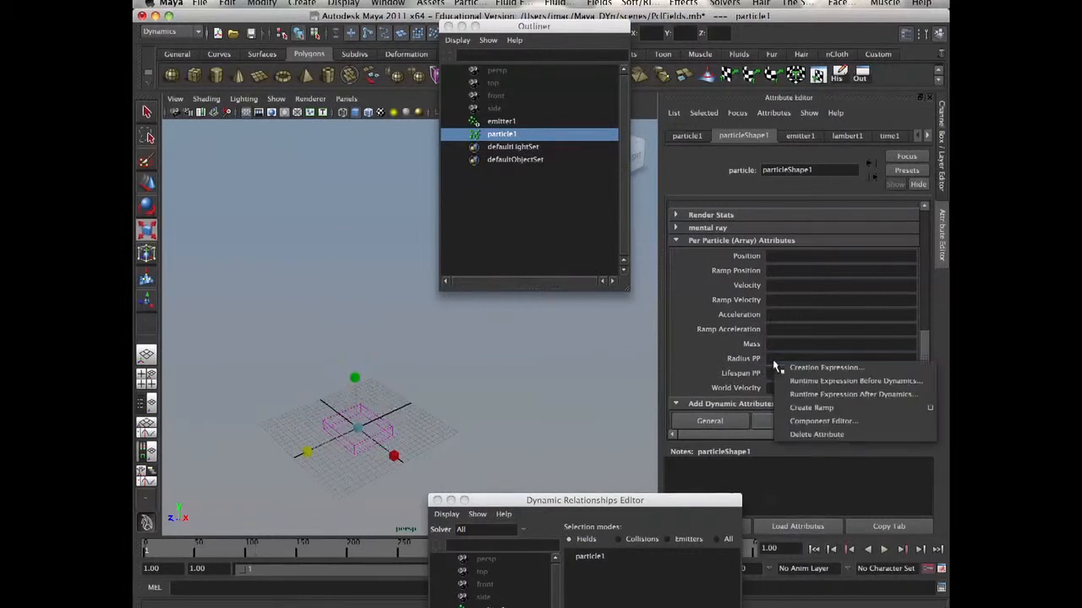
pyautogui.click(817, 408)
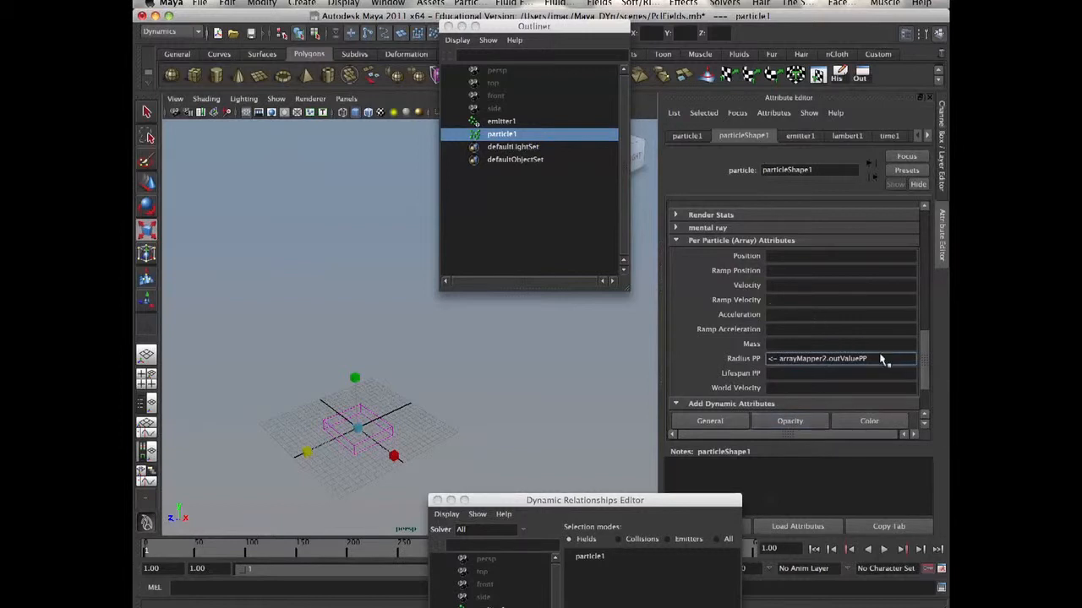
pyautogui.rightClick(820, 361)
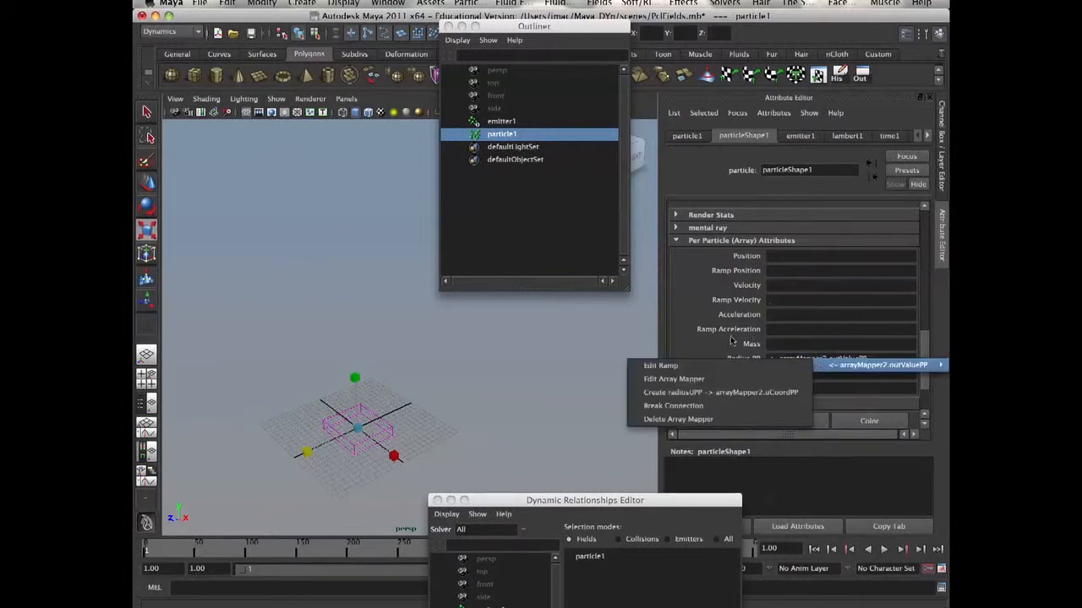
pyautogui.click(724, 366)
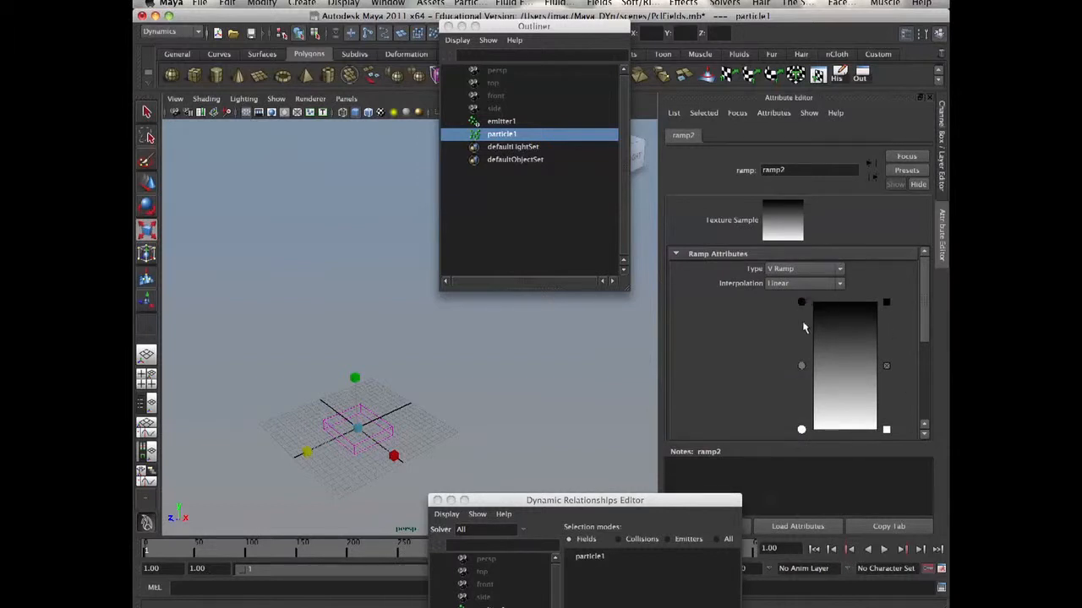
# Reverse the radius ramp so it runs from black at its lower end to white at its upper end, and play the simulation
pyautogui.moveTo(799, 302); pyautogui.dragTo(803, 386)
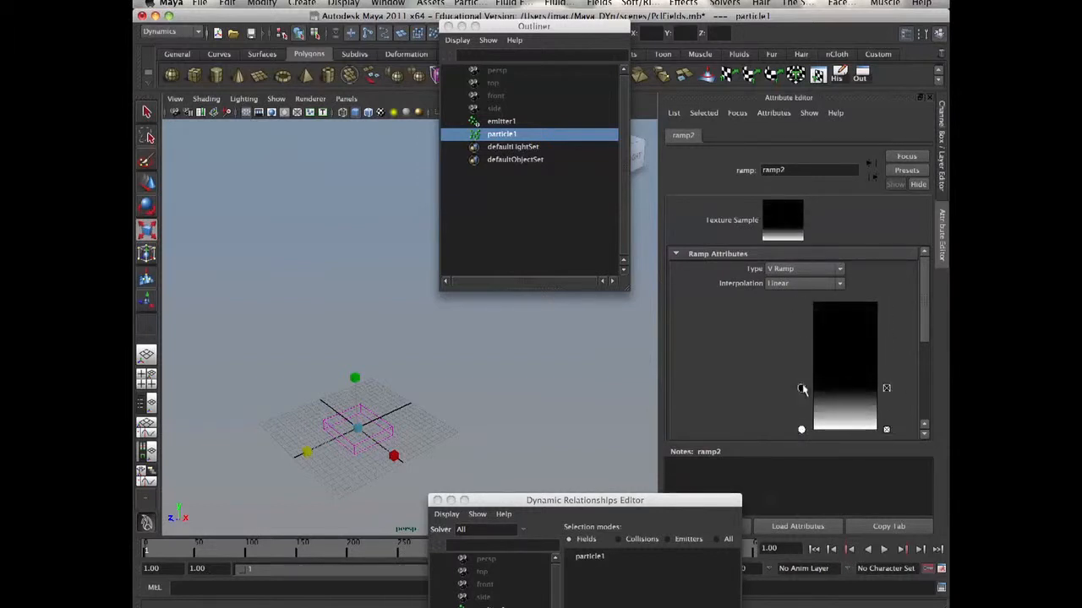
pyautogui.moveTo(801, 429); pyautogui.dragTo(801, 301)
pyautogui.moveTo(805, 382); pyautogui.dragTo(802, 433)
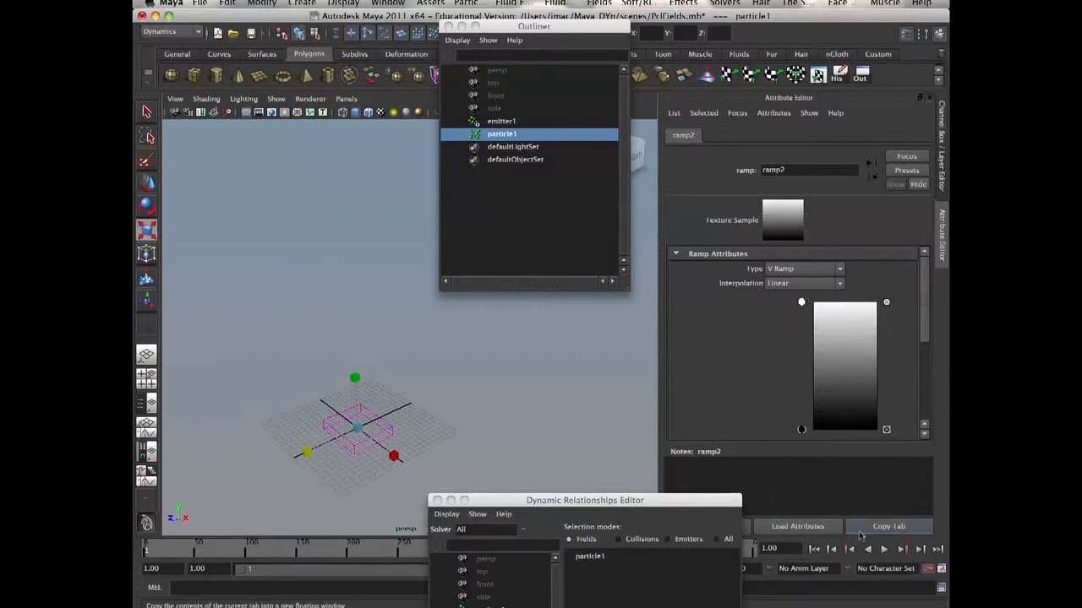
pyautogui.click(884, 549)
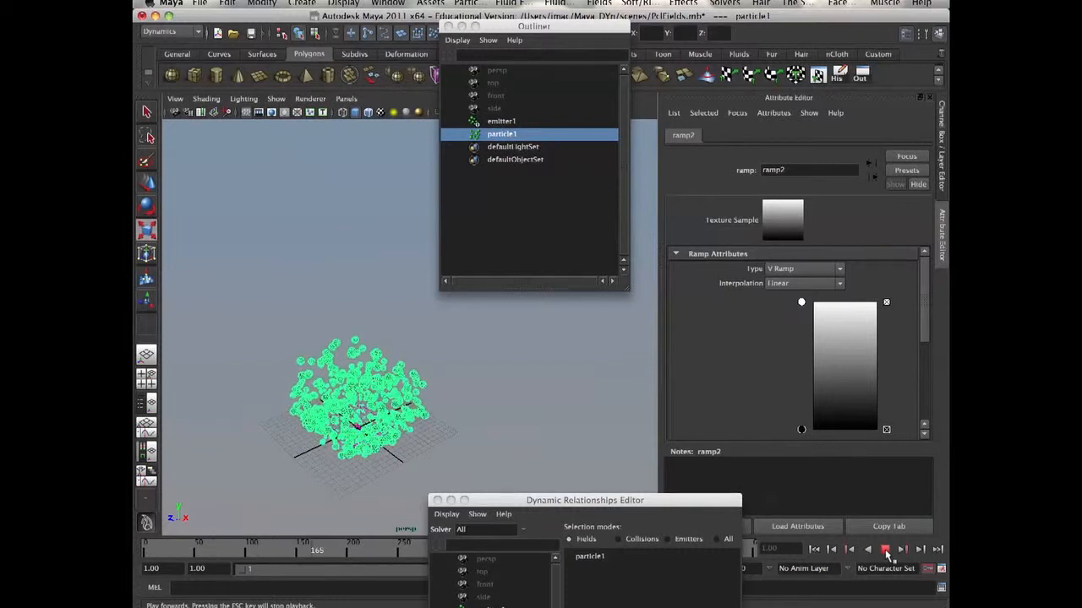
pyautogui.click(884, 549)
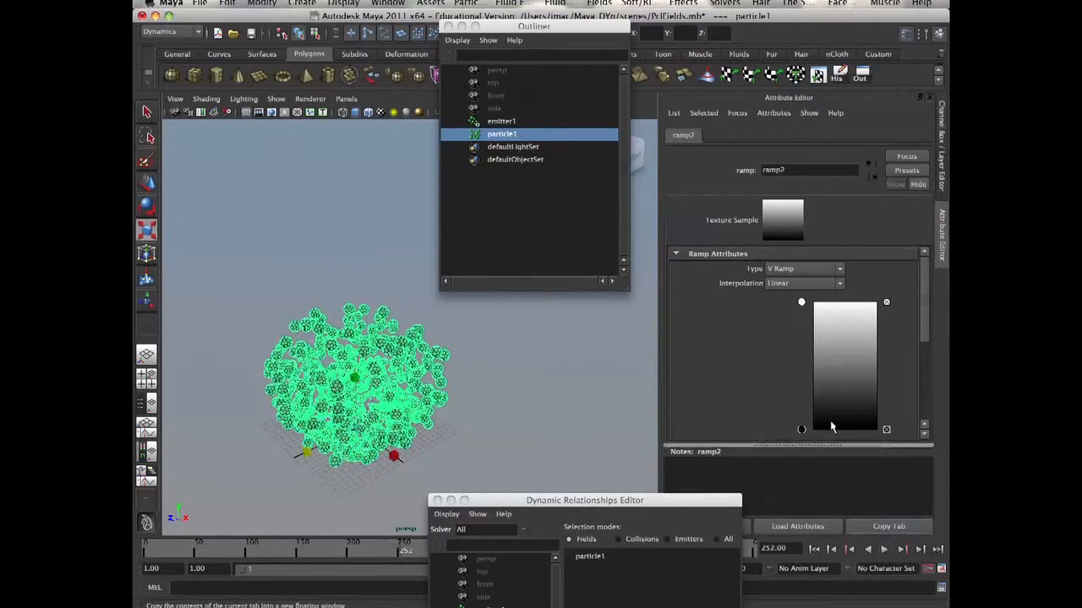
# Make the radius ramp white in the middle and black at both ends, and replay the simulation from the first frame
pyautogui.moveTo(801, 303); pyautogui.dragTo(802, 391)
pyautogui.click(802, 430)
pyautogui.click(821, 382)
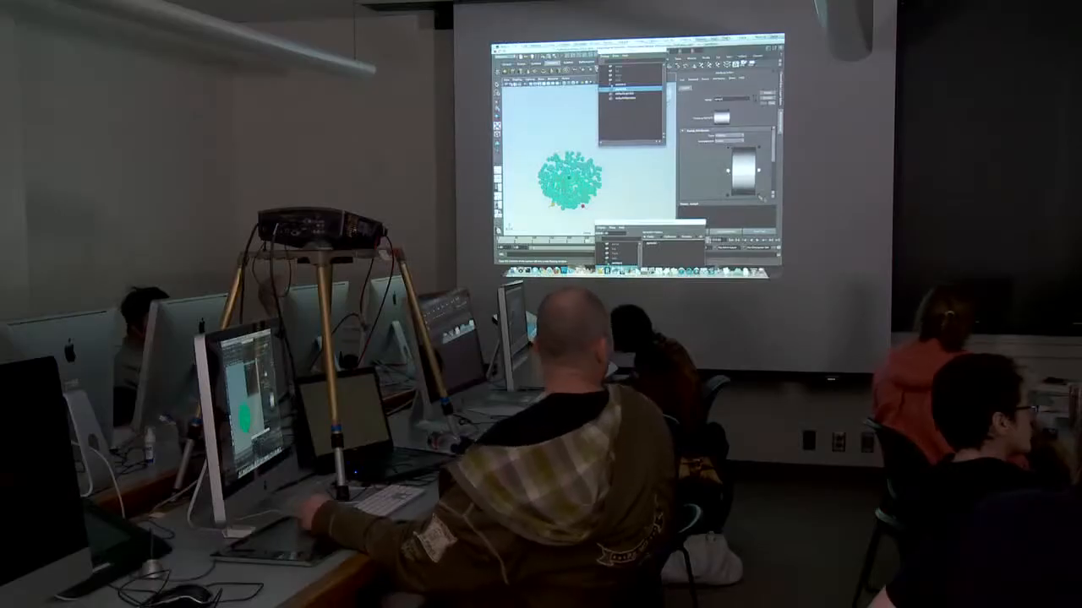
pyautogui.click(733, 241)
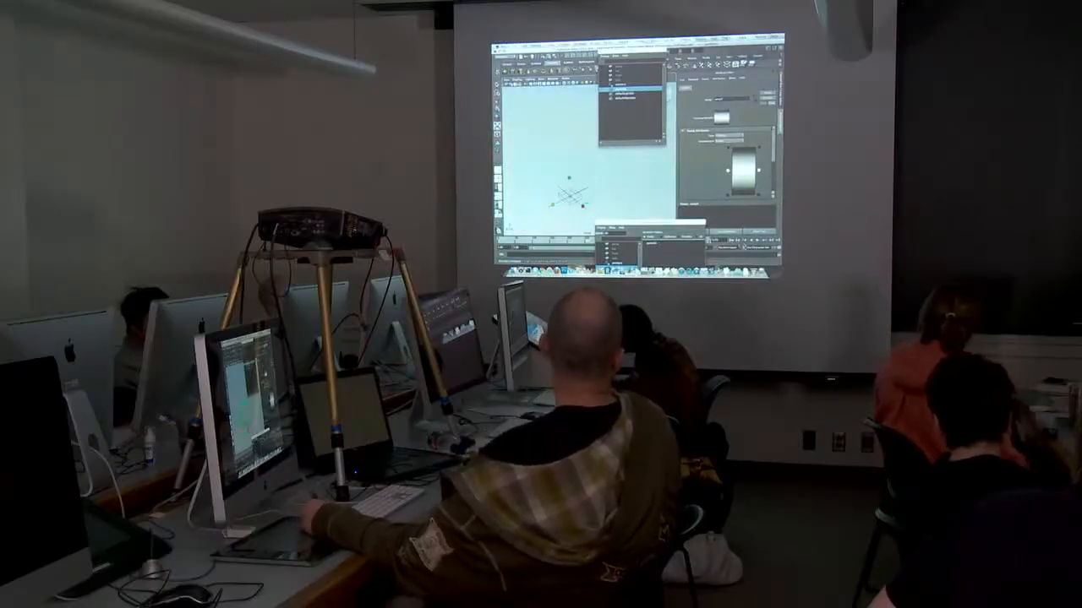
pyautogui.click(760, 240)
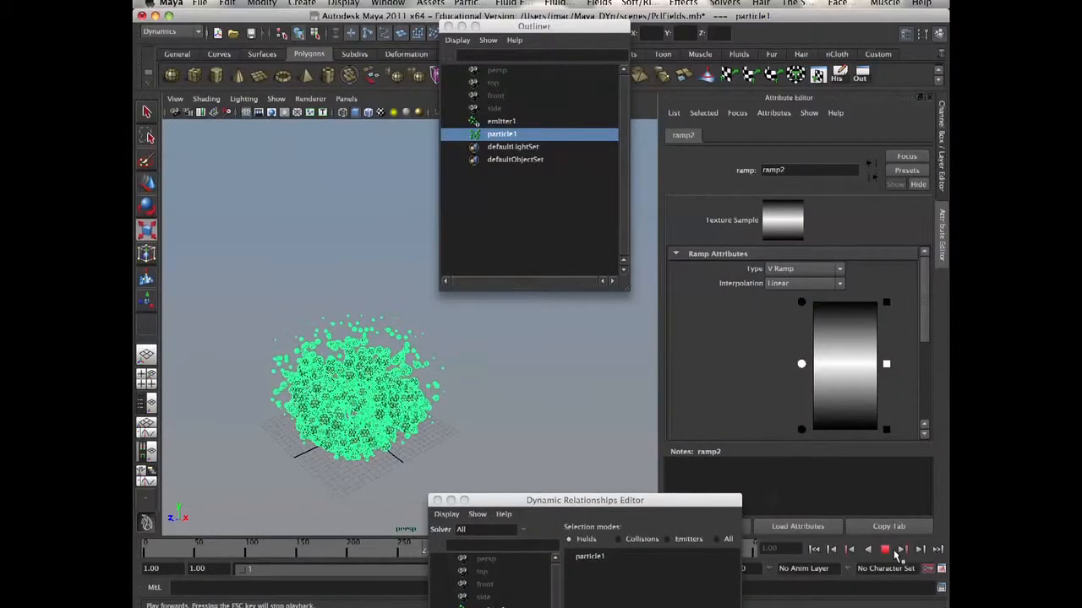
pyautogui.click(887, 549)
# Set emitter1's Rate (Particles/Sec) to 20 and replay the simulation from the first frame
pyautogui.click(501, 122)
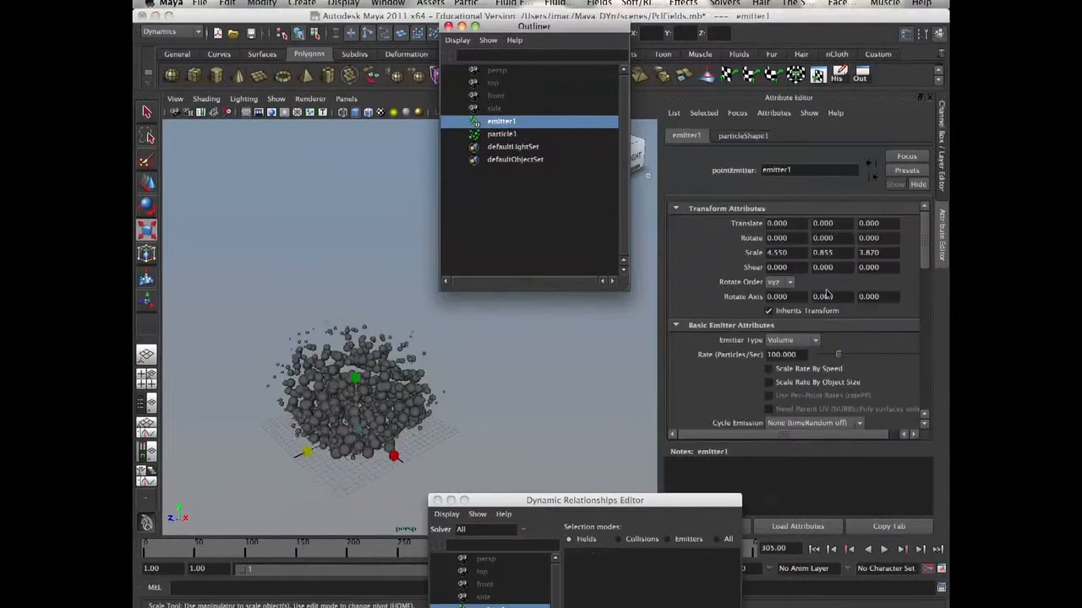
pyautogui.doubleClick(781, 354)
pyautogui.write('20')
pyautogui.press('Return')
pyautogui.click(814, 549)
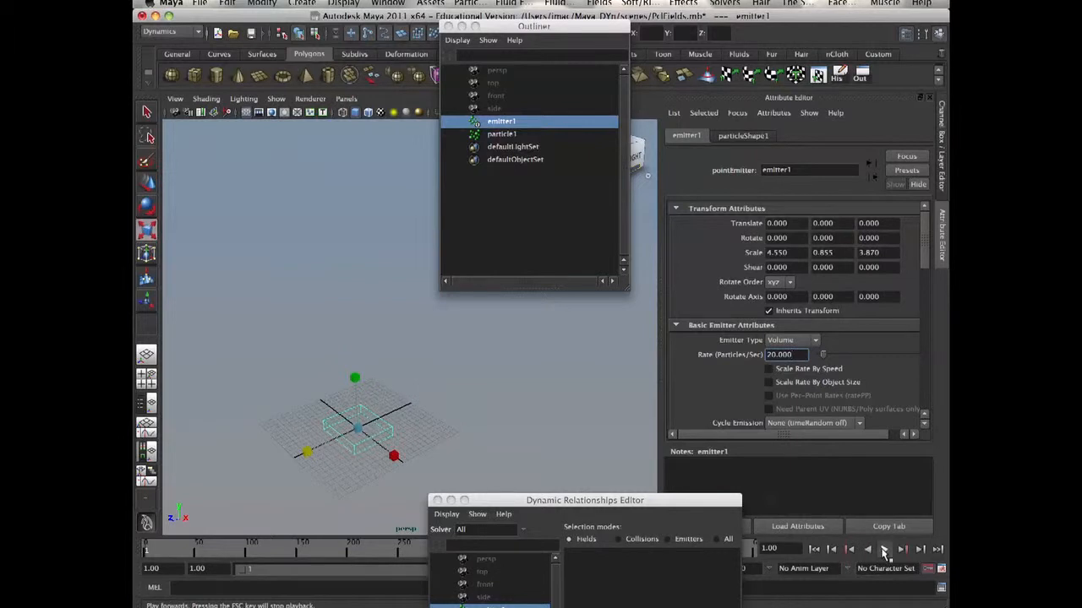
pyautogui.click(884, 550)
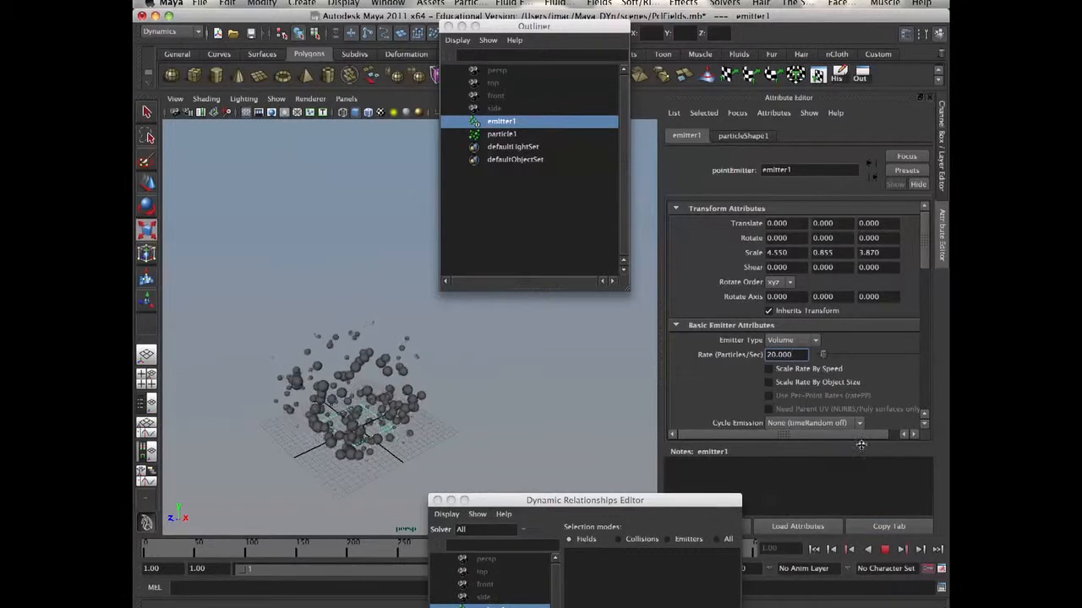
pyautogui.click(885, 551)
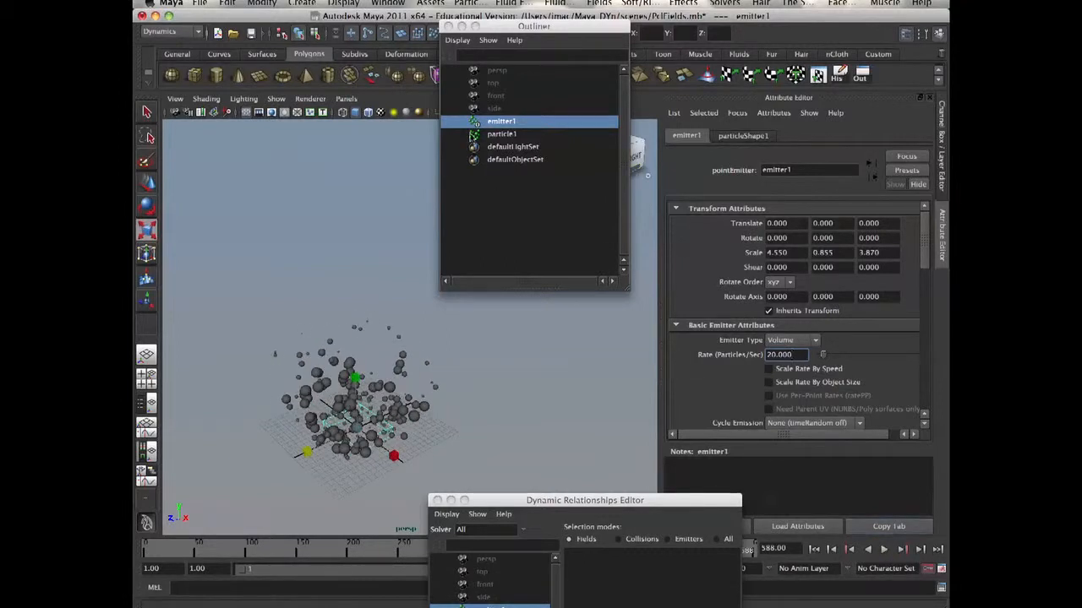
# Add a per-particle color attribute to particle1's shape
pyautogui.click(473, 135)
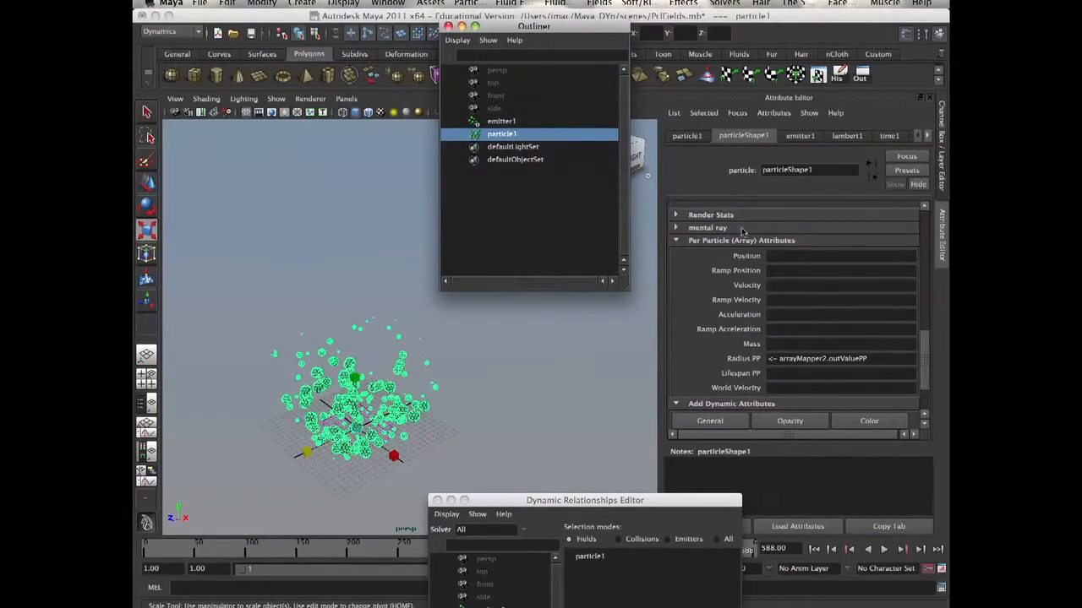
pyautogui.click(868, 419)
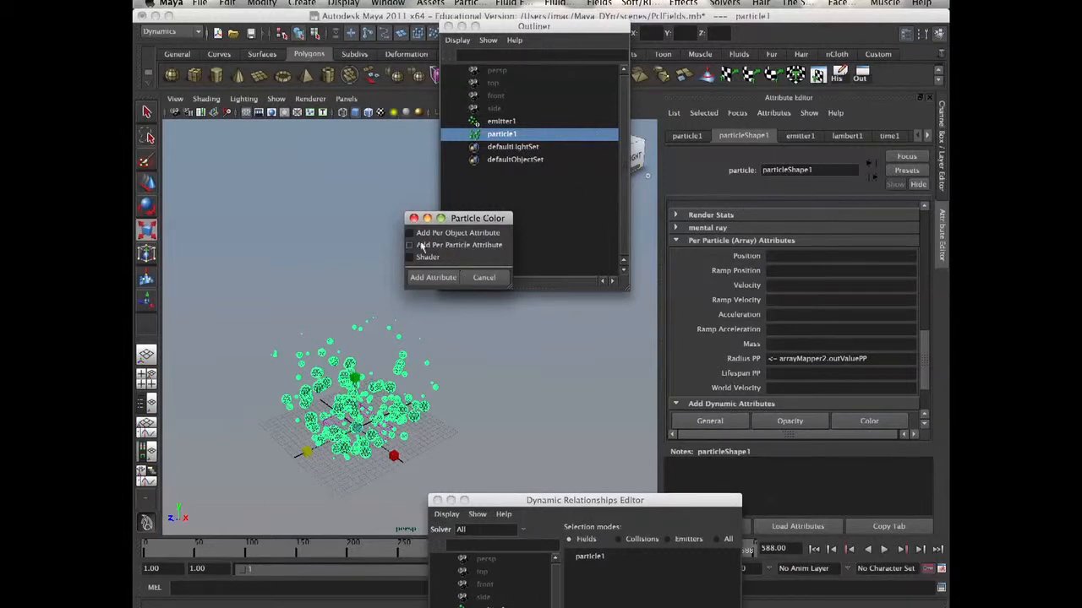
pyautogui.click(471, 247)
pyautogui.click(433, 277)
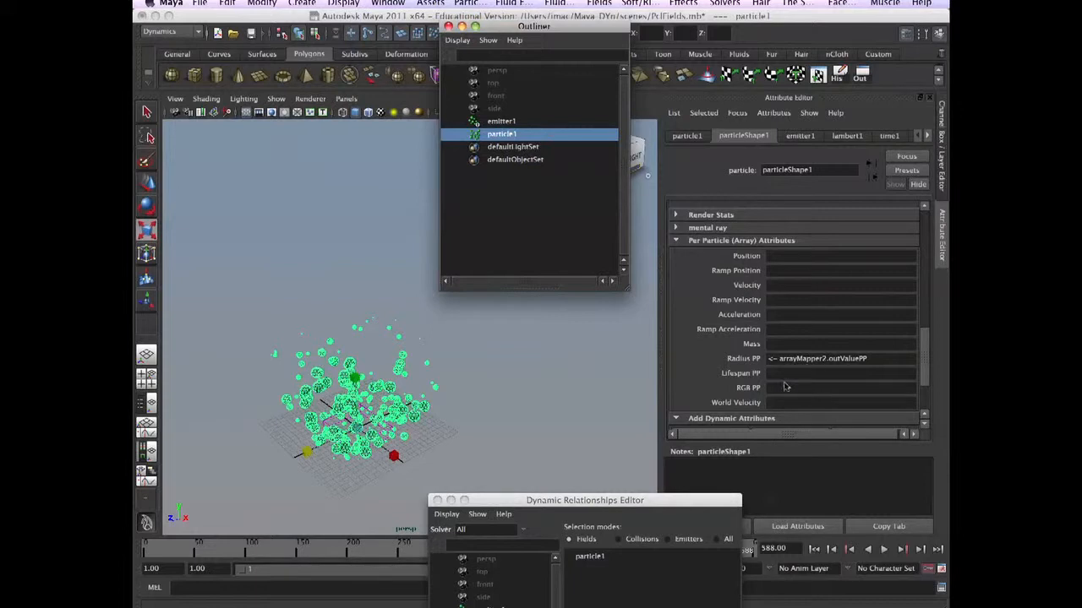
# Create a ramp for particleShape1's RGB PP attribute and open that ramp for editing
pyautogui.rightClick(777, 384)
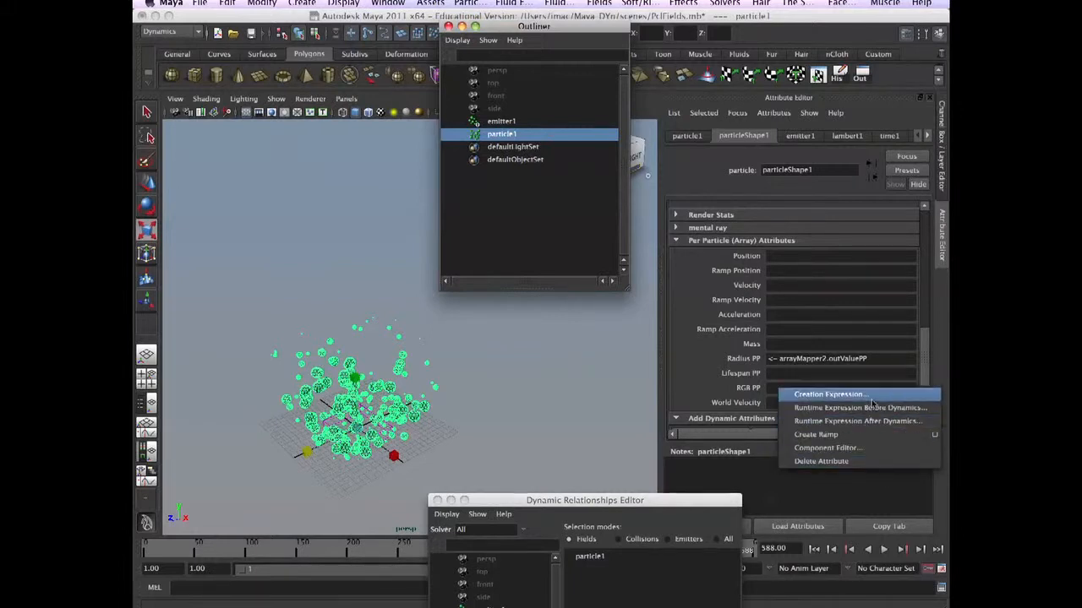
pyautogui.click(871, 434)
pyautogui.rightClick(854, 393)
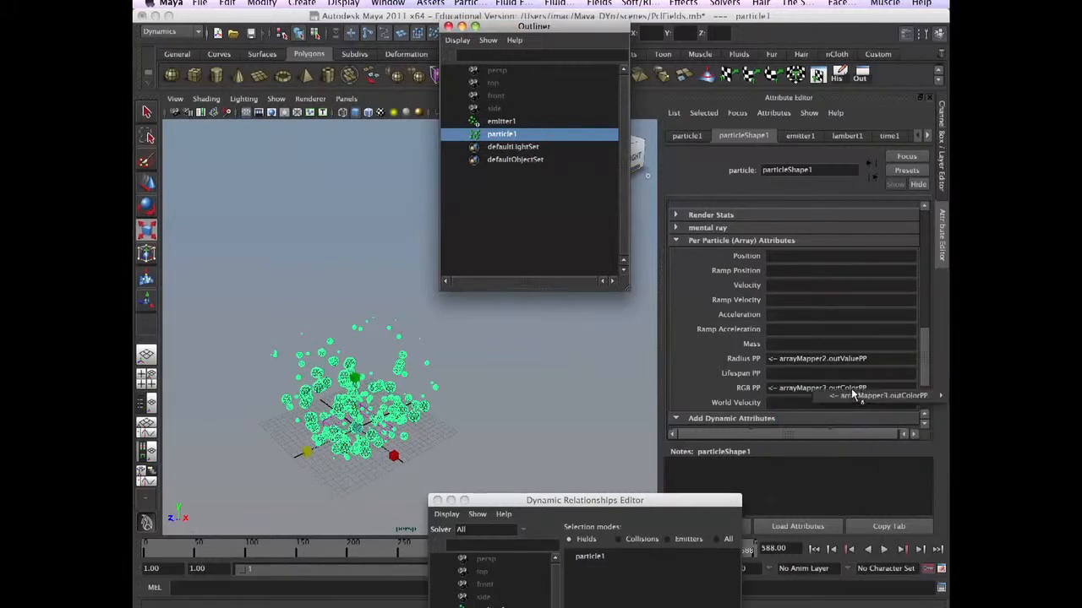
pyautogui.moveTo(856, 395)
pyautogui.click(786, 399)
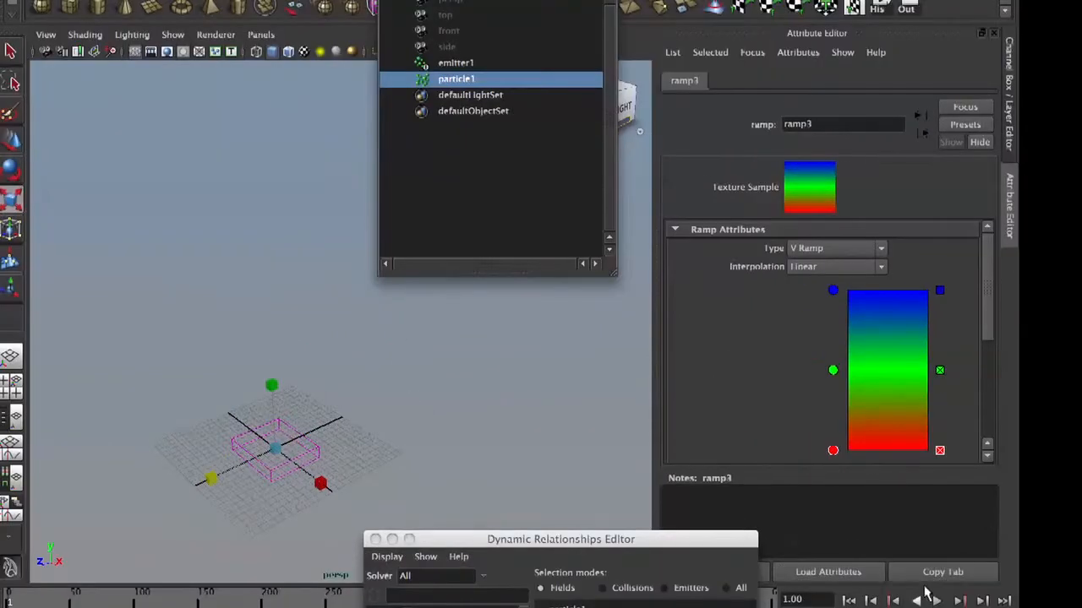
# Play the simulation with the particles deselected, examine their size and color over lifespan up close, and return to the first frame
pyautogui.click(933, 599)
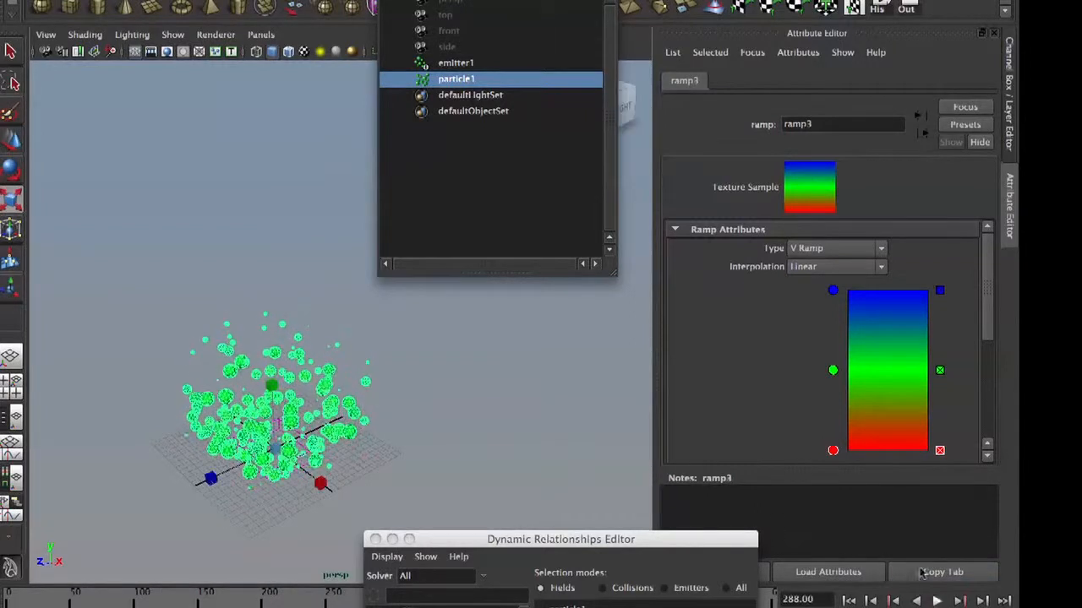
pyautogui.click(449, 442)
pyautogui.keyDown('alt'); pyautogui.moveTo(328, 434); pyautogui.dragTo(299, 366); pyautogui.keyUp('alt')
pyautogui.keyDown('alt'); pyautogui.moveTo(299, 367); pyautogui.dragTo(375, 422, button='right'); pyautogui.keyUp('alt')
pyautogui.keyDown('alt'); pyautogui.moveTo(374, 423); pyautogui.dragTo(398, 367, button='middle'); pyautogui.keyUp('alt')
pyautogui.keyDown('alt'); pyautogui.moveTo(398, 366); pyautogui.dragTo(431, 384, button='right'); pyautogui.keyUp('alt')
pyautogui.keyDown('alt'); pyautogui.moveTo(430, 384); pyautogui.dragTo(387, 358, button='middle'); pyautogui.keyUp('alt')
pyautogui.keyDown('alt'); pyautogui.moveTo(387, 358); pyautogui.dragTo(401, 383); pyautogui.keyUp('alt')
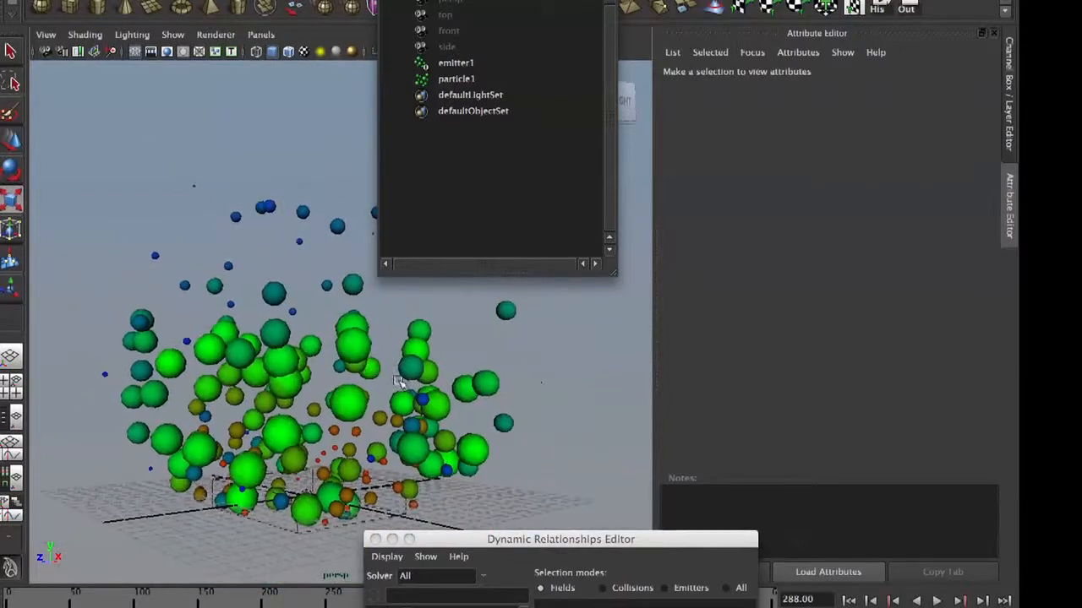
pyautogui.click(936, 600)
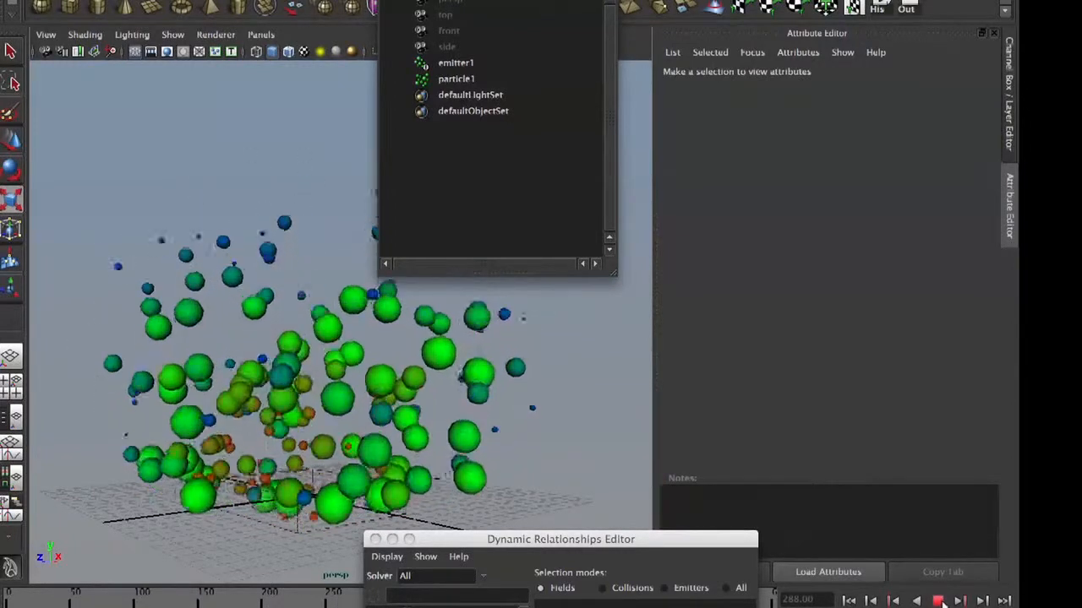
pyautogui.click(941, 602)
pyautogui.click(851, 601)
# Select particle1 and remove the ramp connection from its Radius PP attribute
pyautogui.click(448, 79)
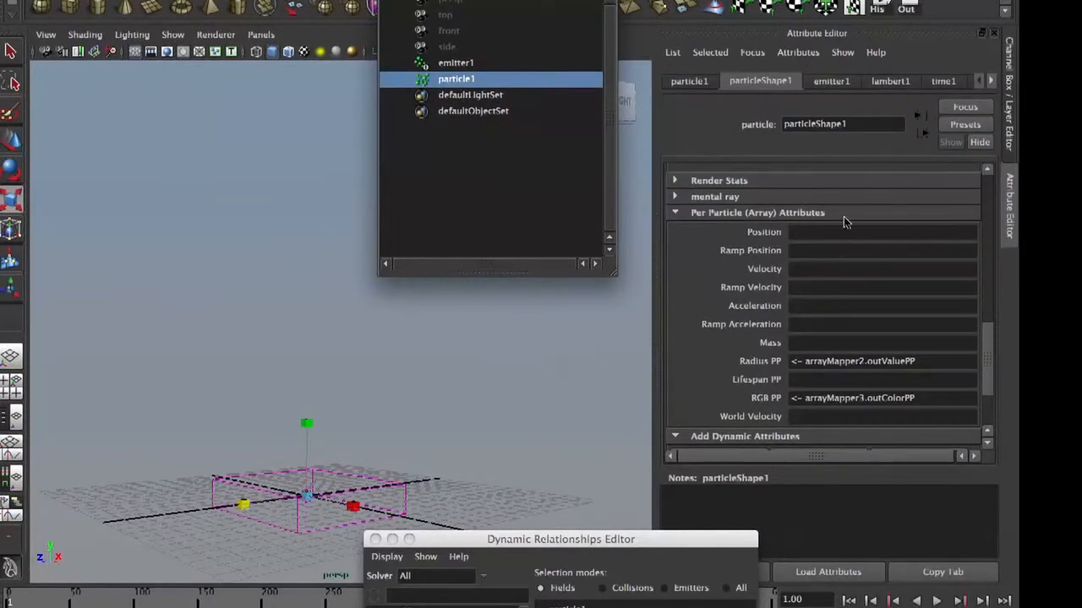
pyautogui.rightClick(916, 362)
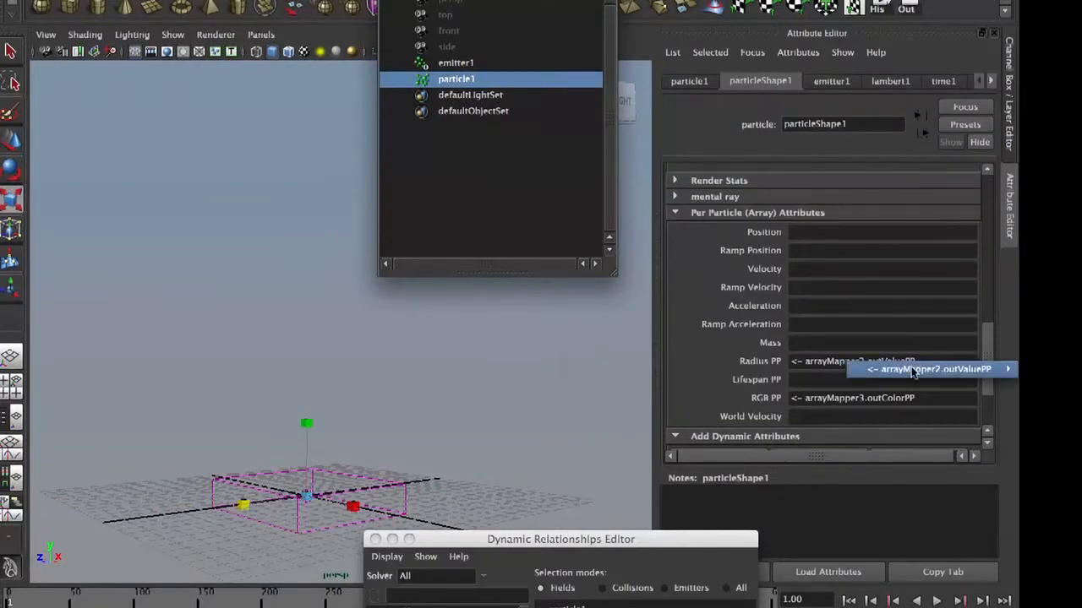
pyautogui.moveTo(908, 371)
pyautogui.click(820, 428)
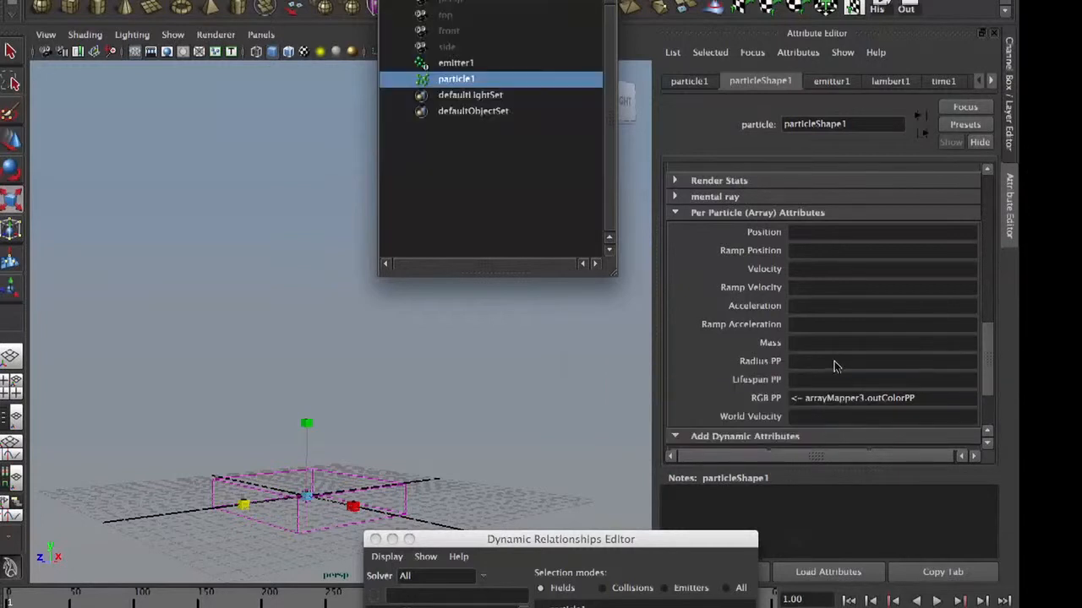